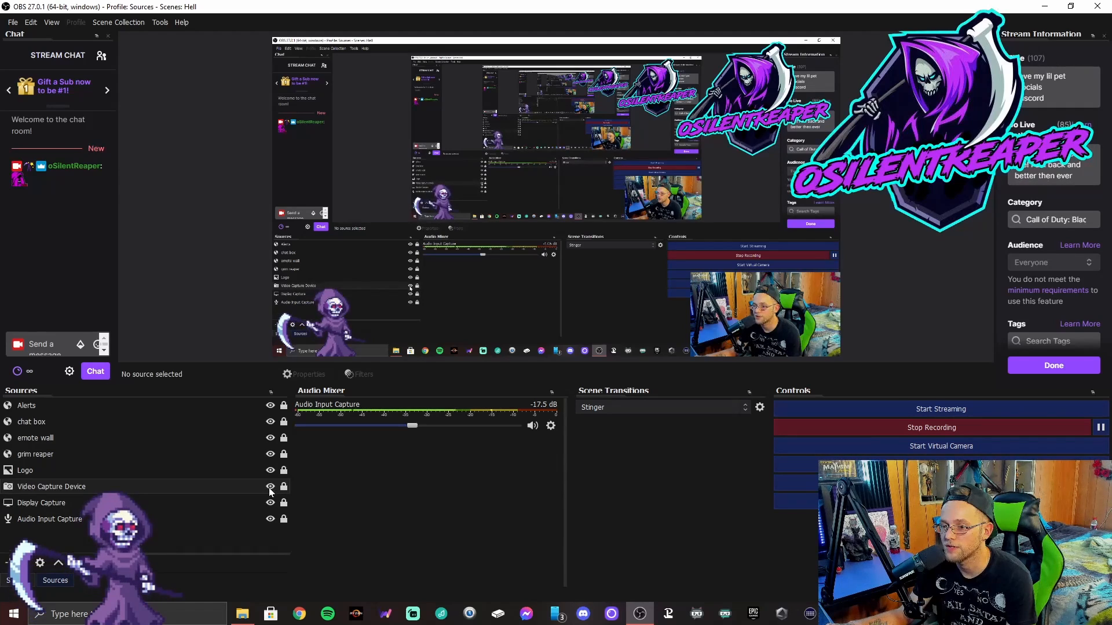
- Hide and show again the Video Capture Device and Logo sources to check what each adds to the scene
click(270, 487)
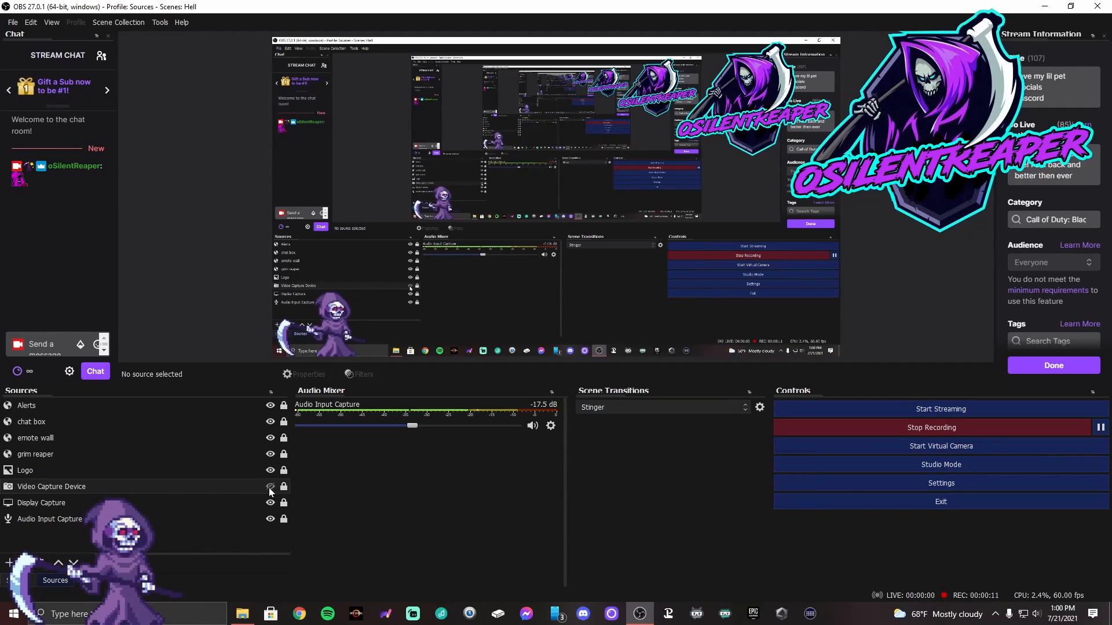
click(270, 488)
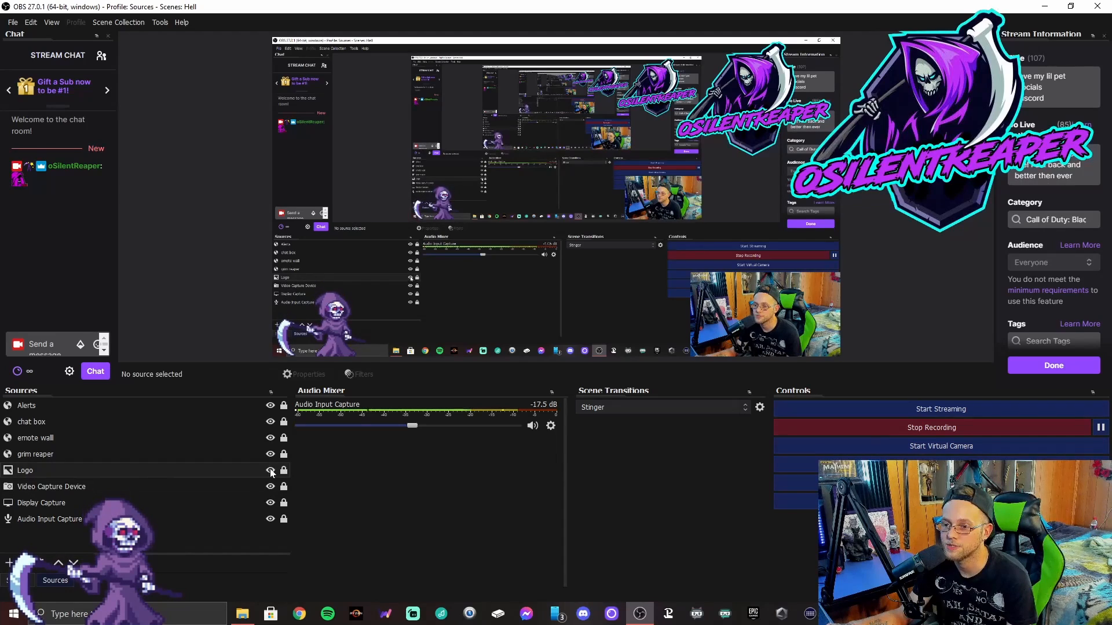
click(271, 471)
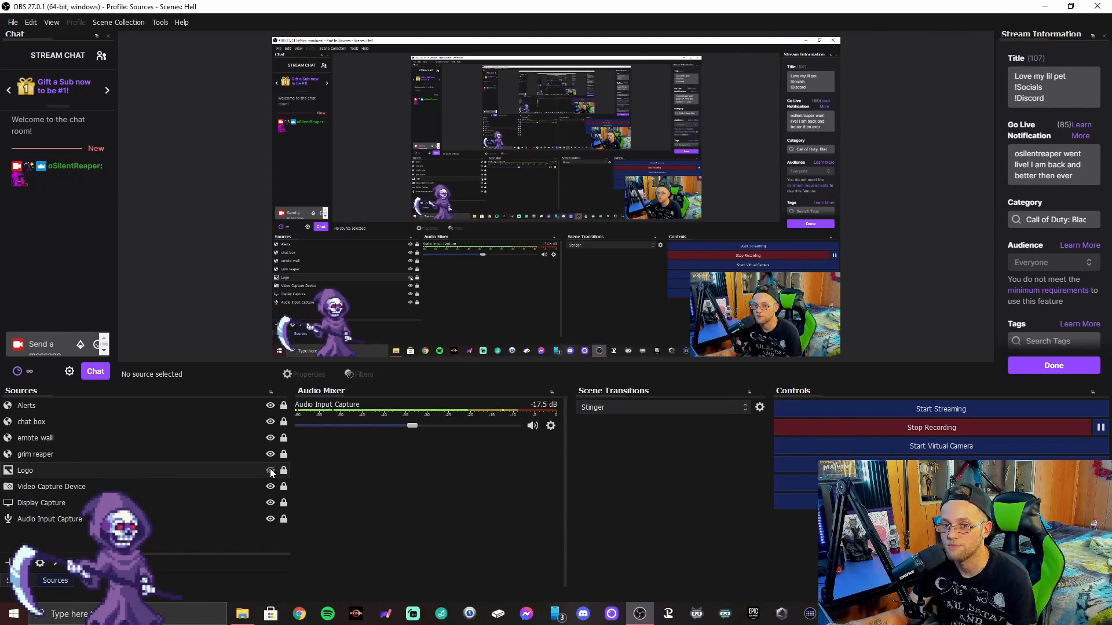
click(270, 471)
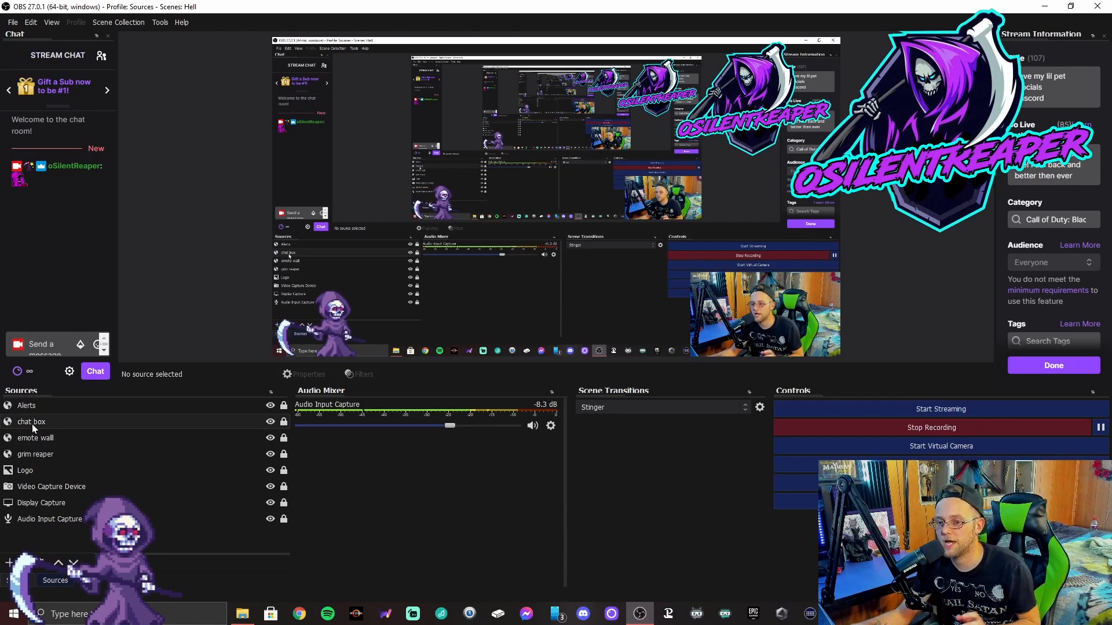
- Hide the grim reaper source and send the message "hi" in the stream chat
click(50, 347)
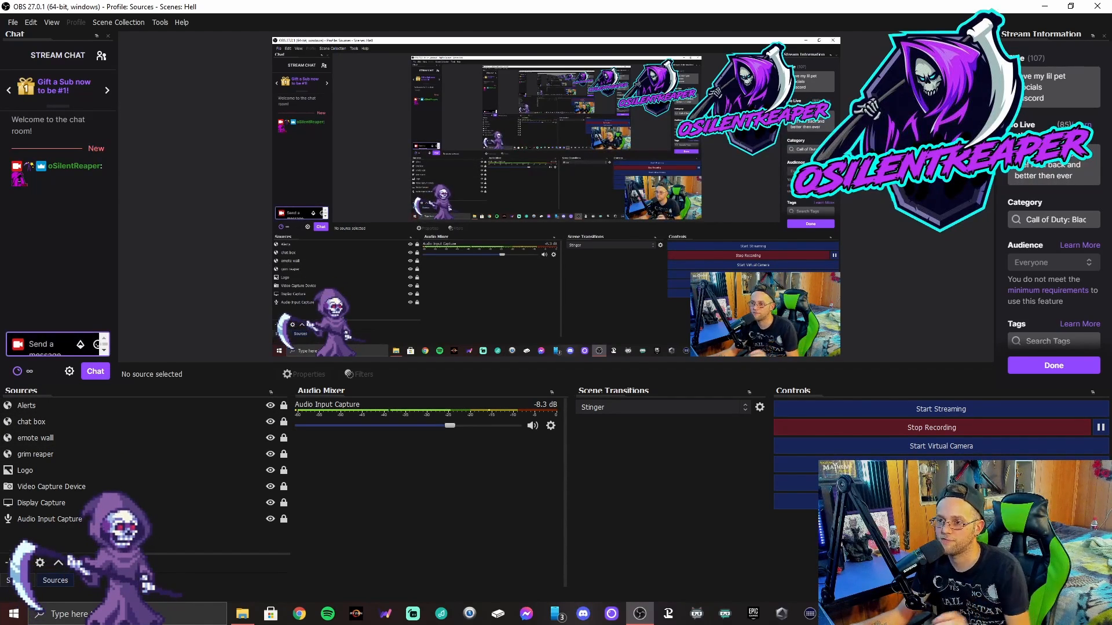
text(hi)
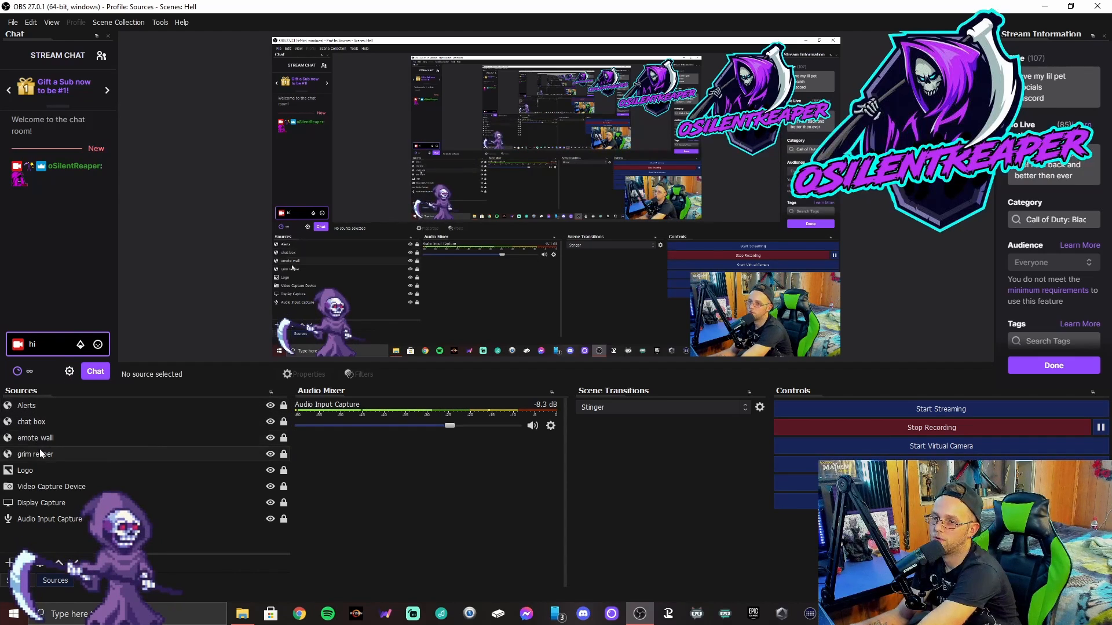
click(270, 454)
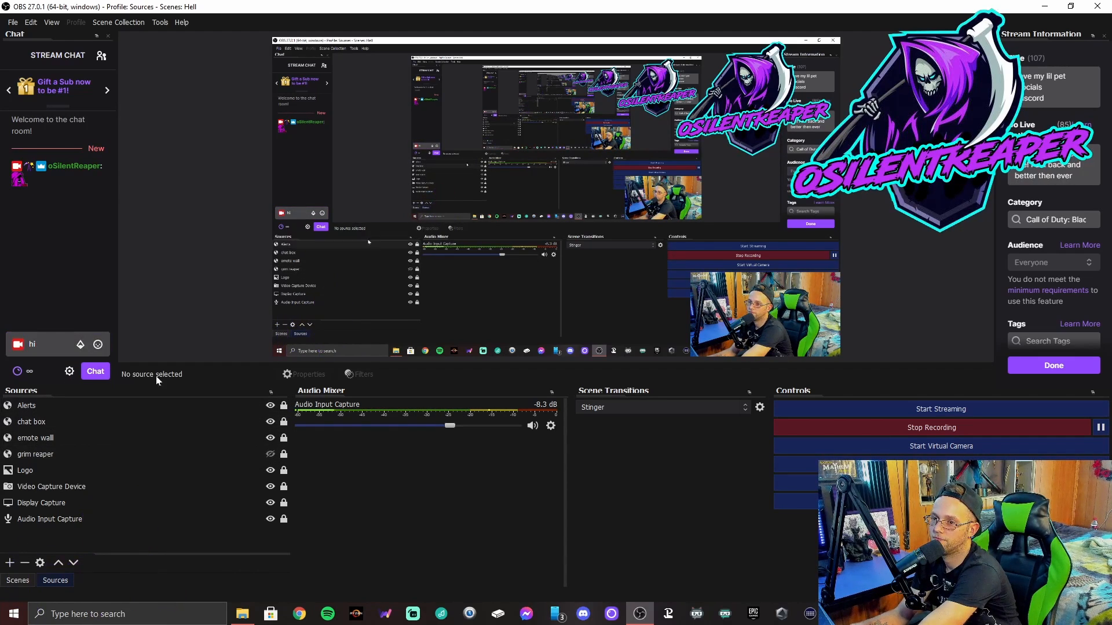
click(52, 345)
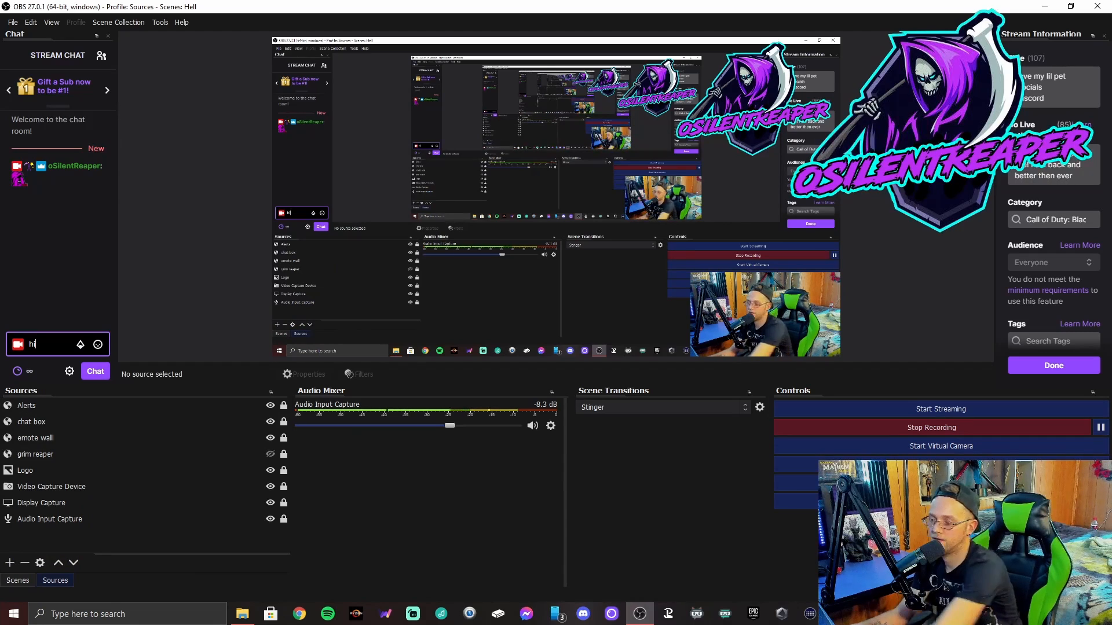
key(Return)
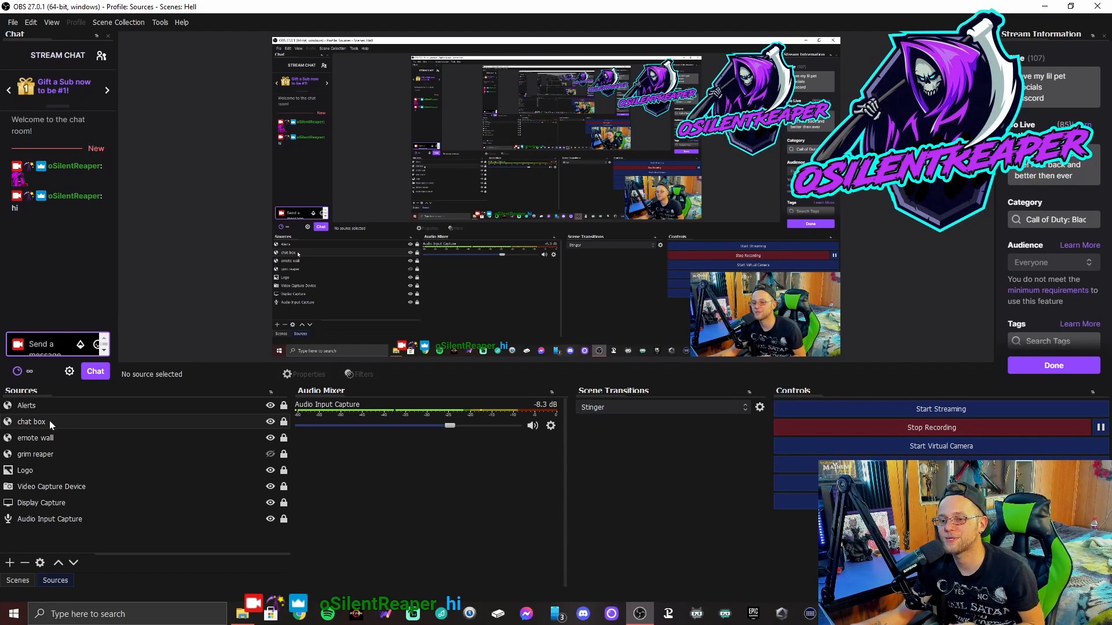
- Review the Alerts source's properties, switching its custom frame rate off and on again, and accept them
click(37, 406)
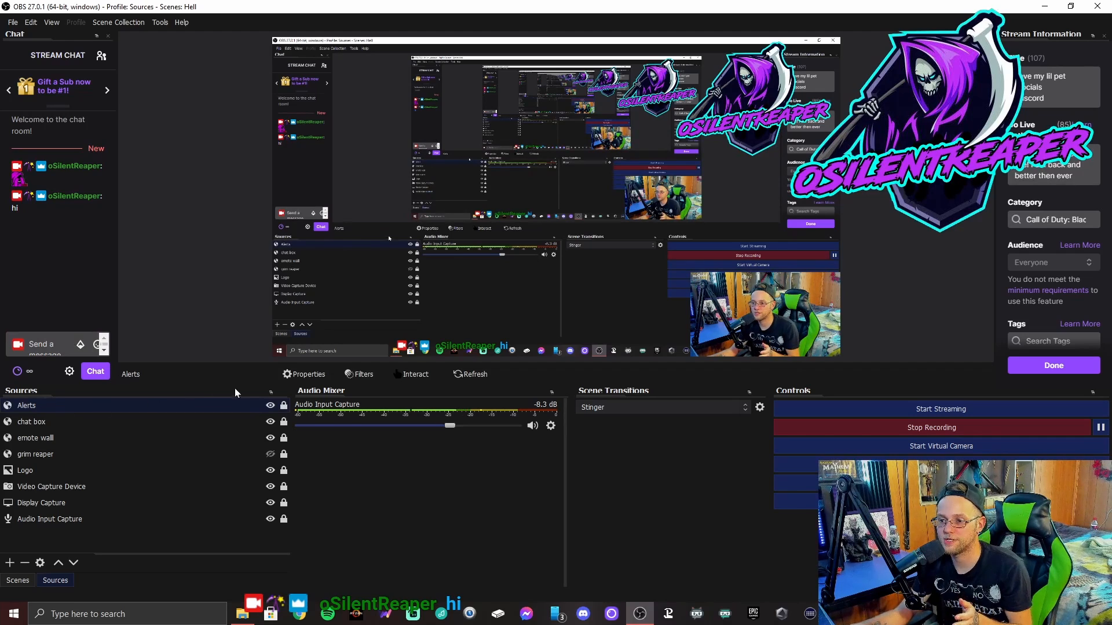
click(297, 375)
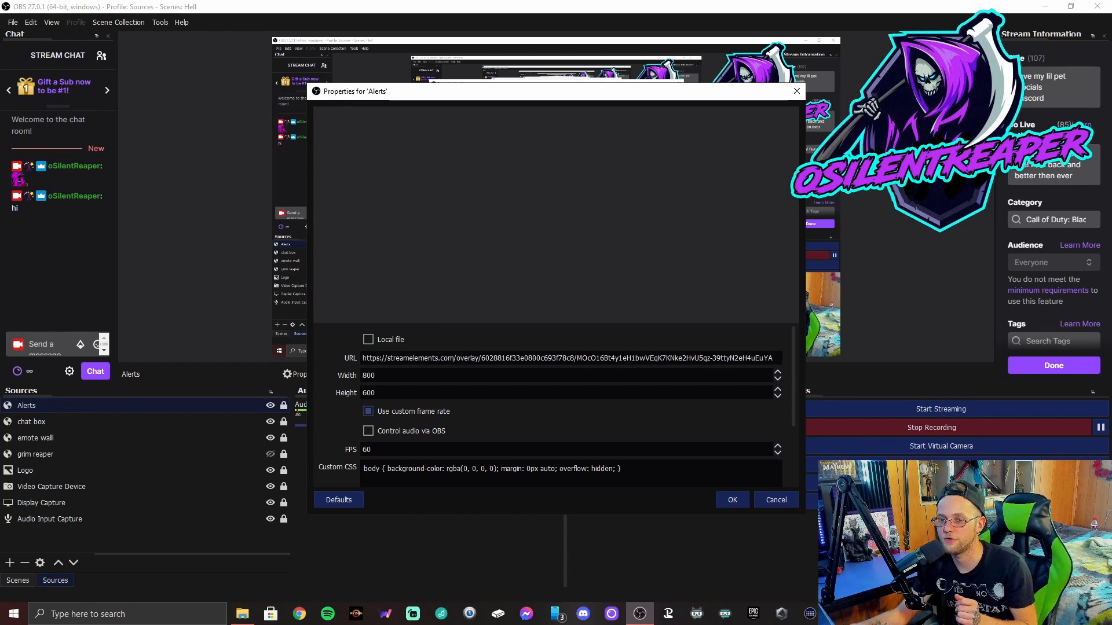
scroll(384, 382, down, 2)
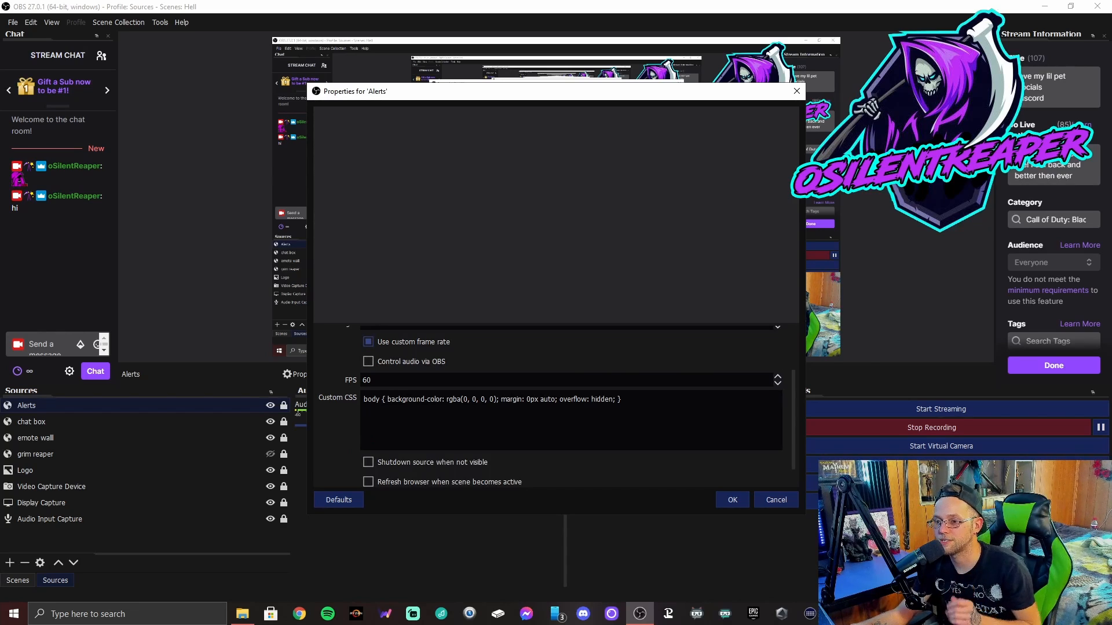
click(368, 341)
scroll(368, 342, up, 2)
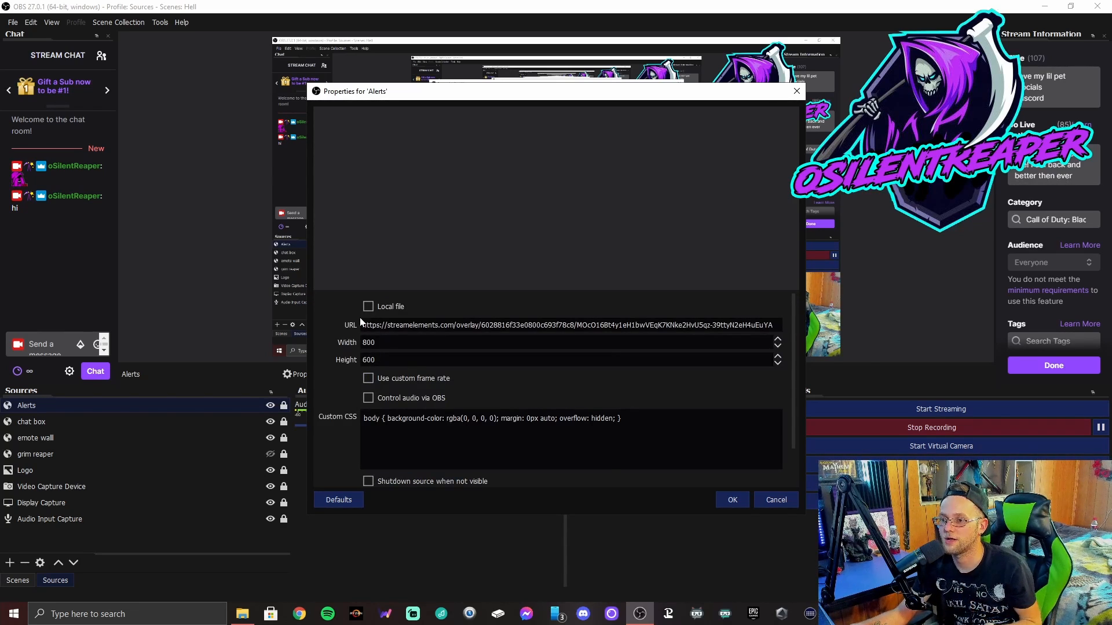
click(369, 379)
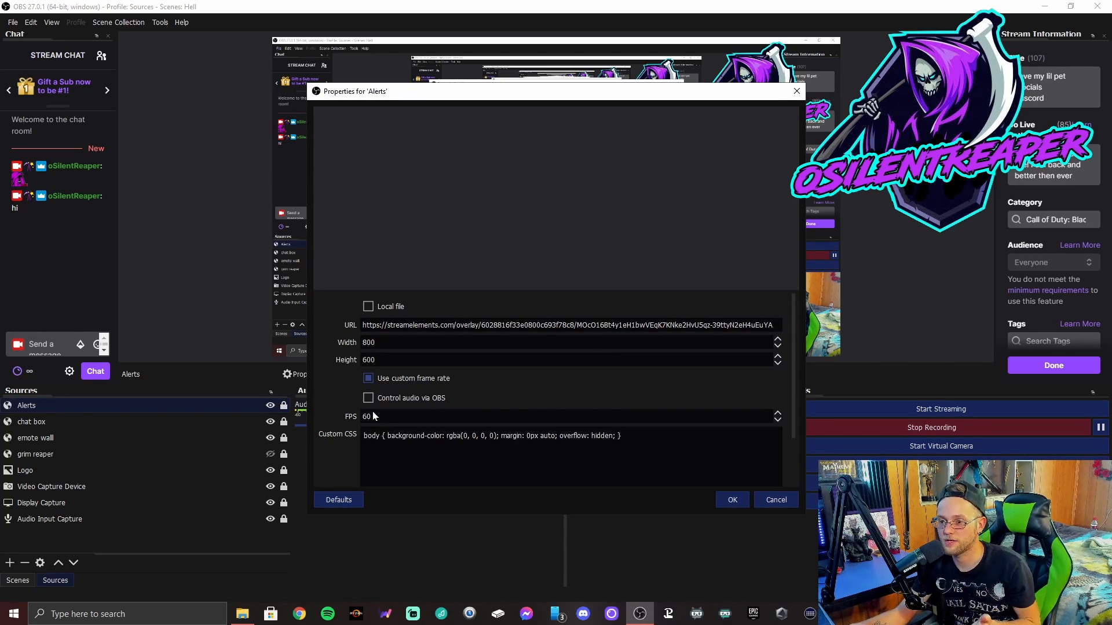
scroll(550, 388, down, 2)
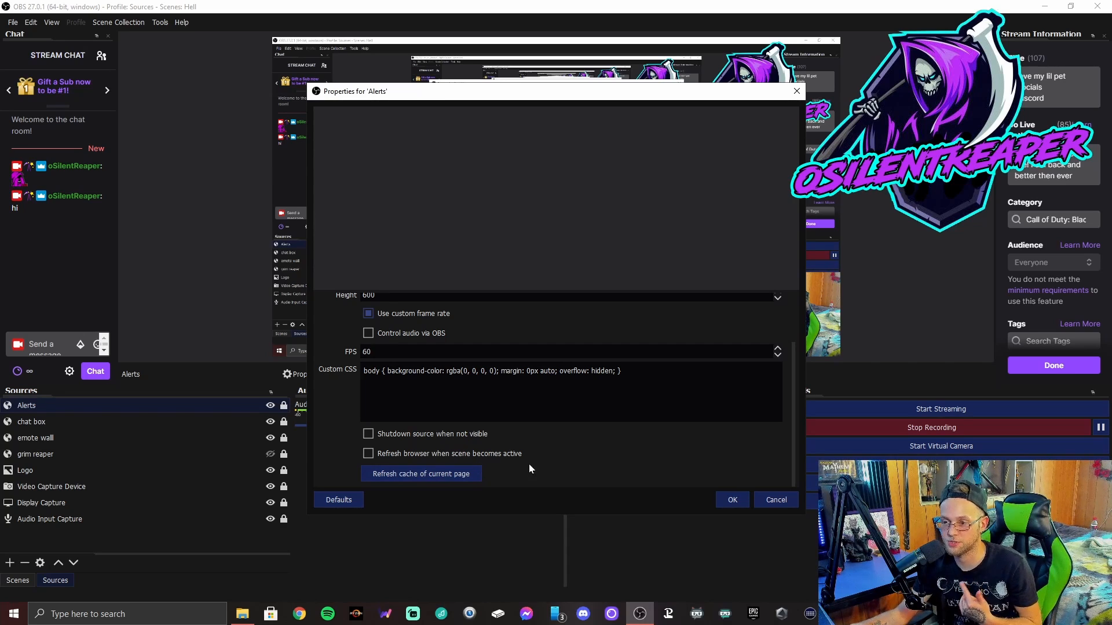
click(731, 501)
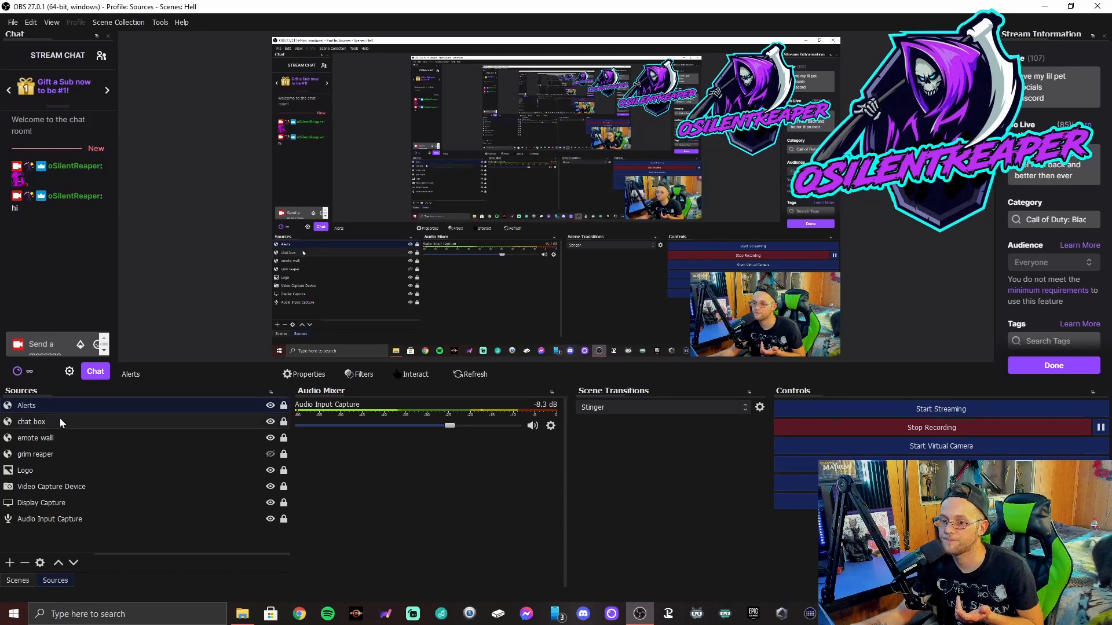
- Show the grim reaper source again and review its URL, size, frame rate and custom CSS properties
click(269, 455)
click(222, 456)
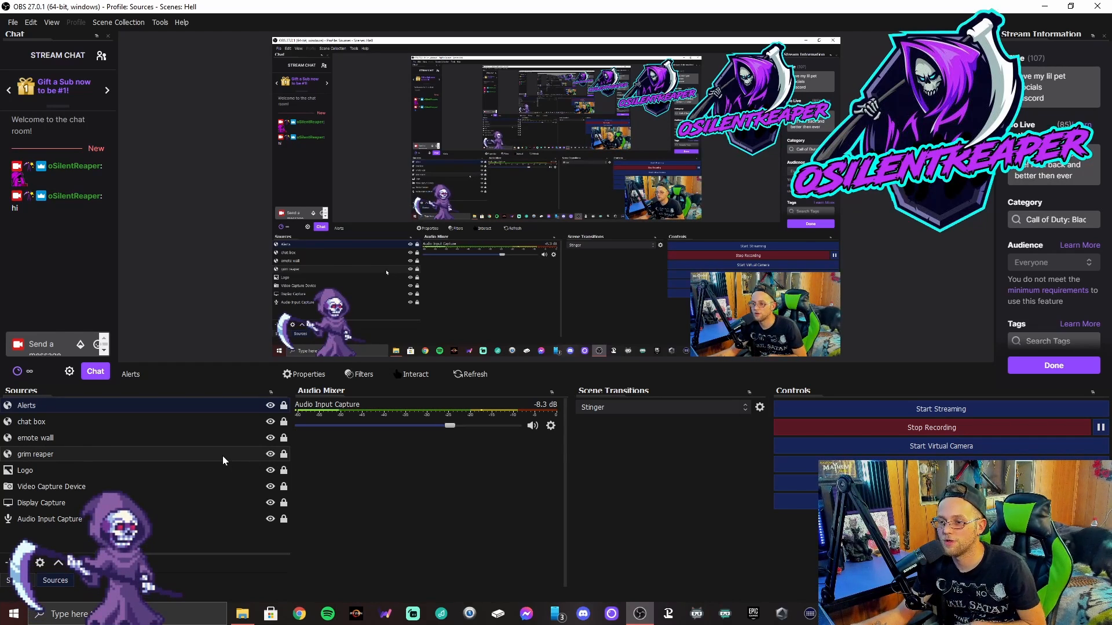
click(301, 374)
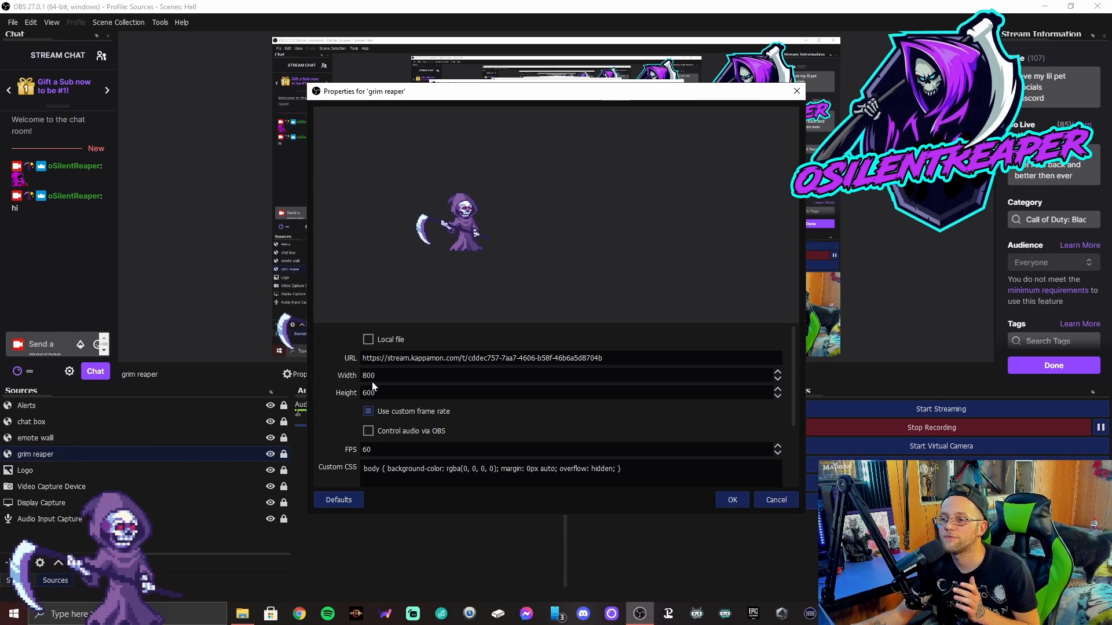
scroll(371, 381, down, 2)
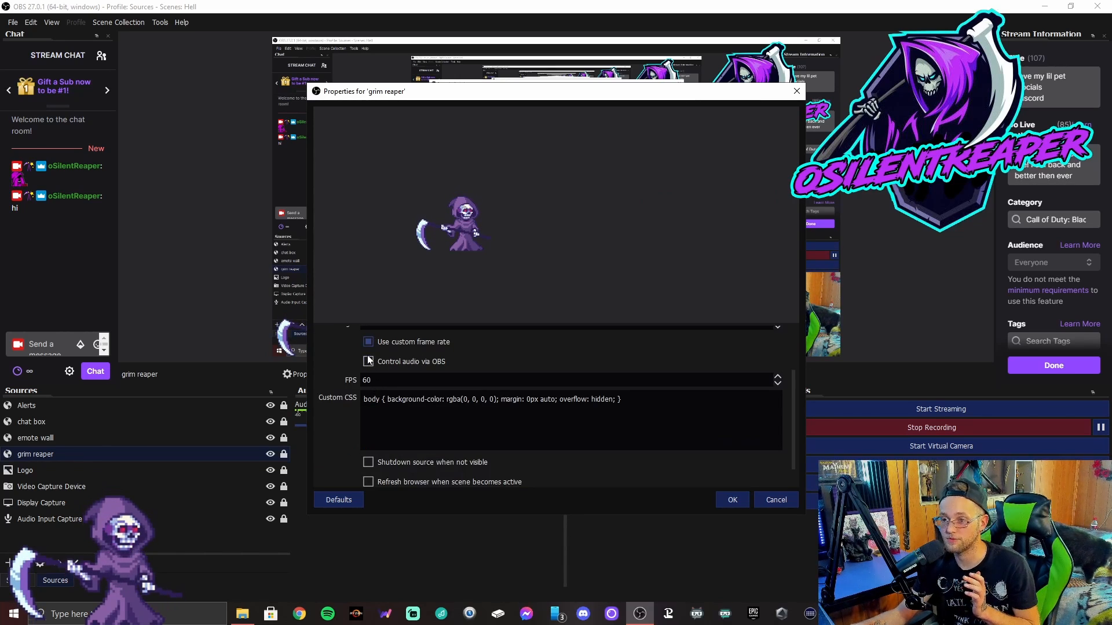
scroll(391, 384, up, 2)
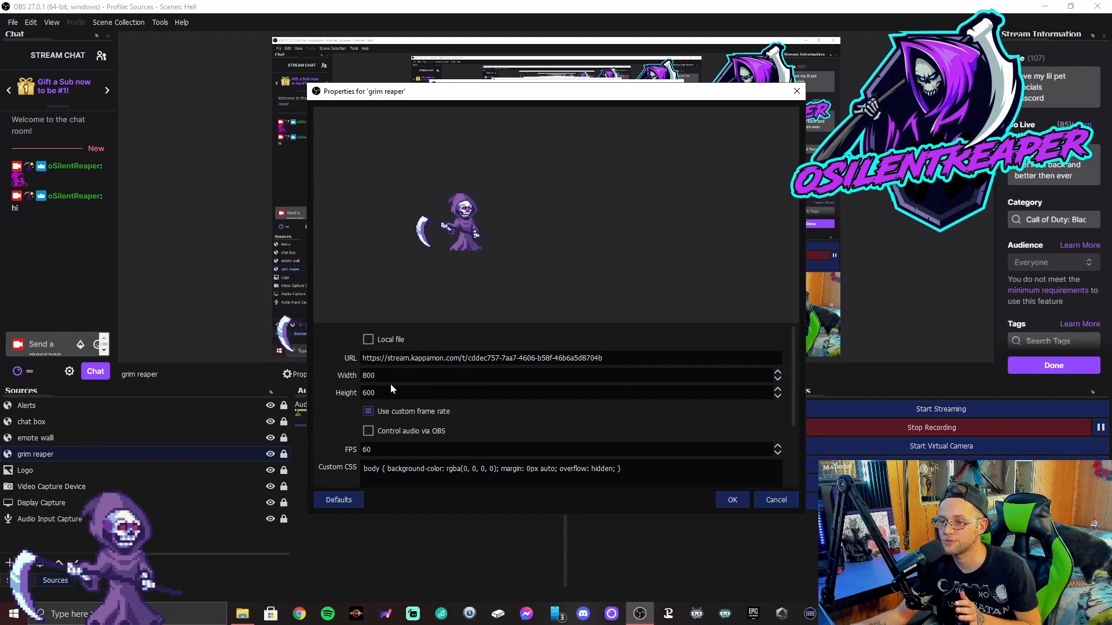
scroll(394, 381, down, 3)
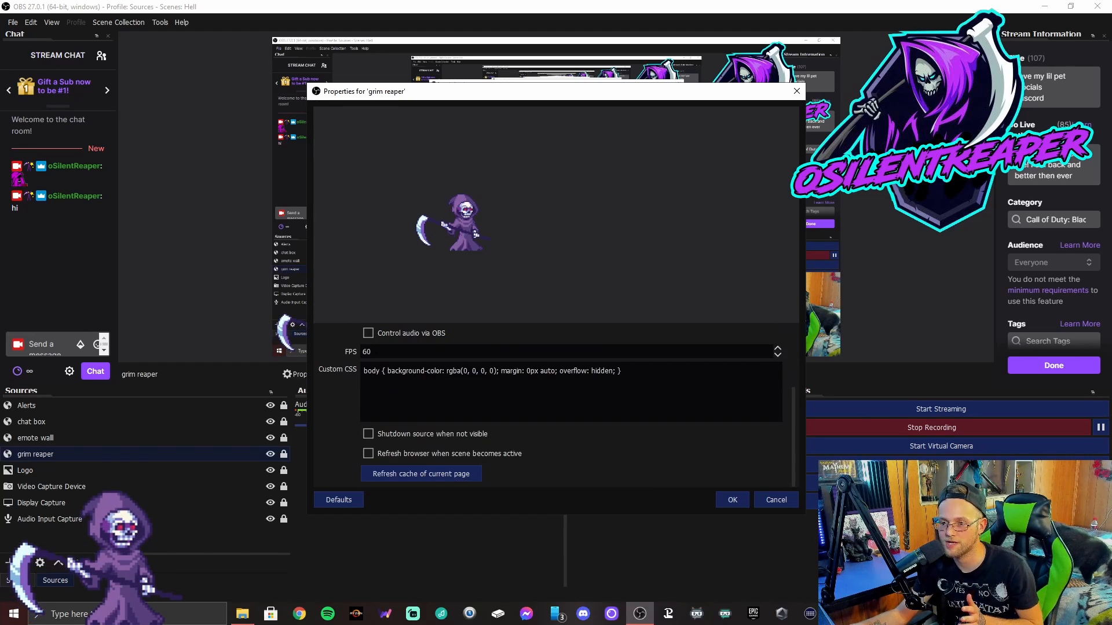
click(731, 501)
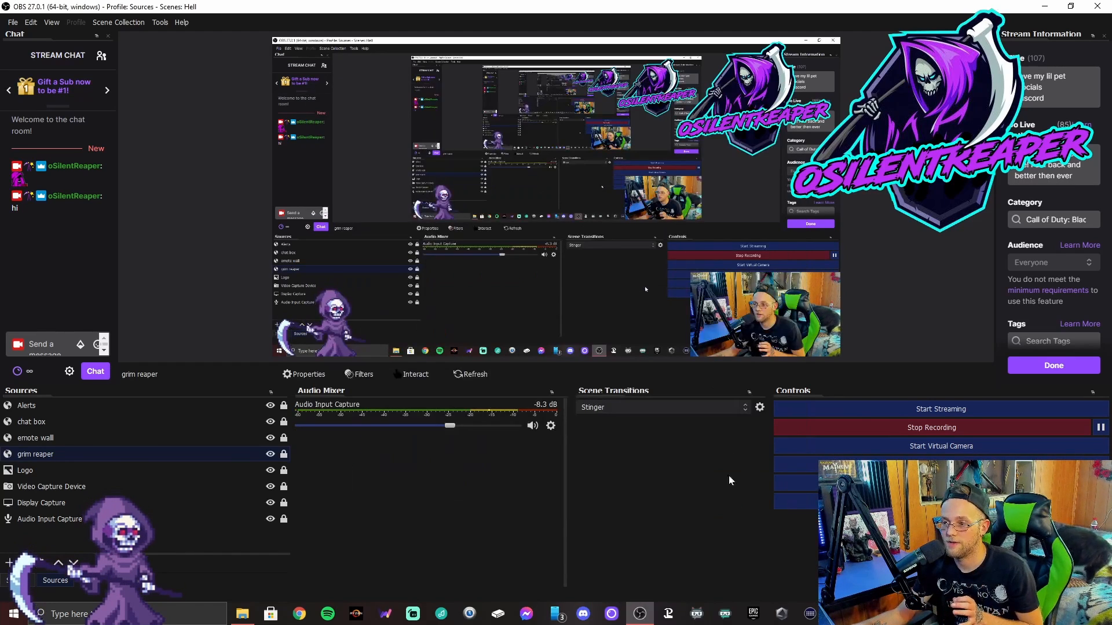
click(196, 183)
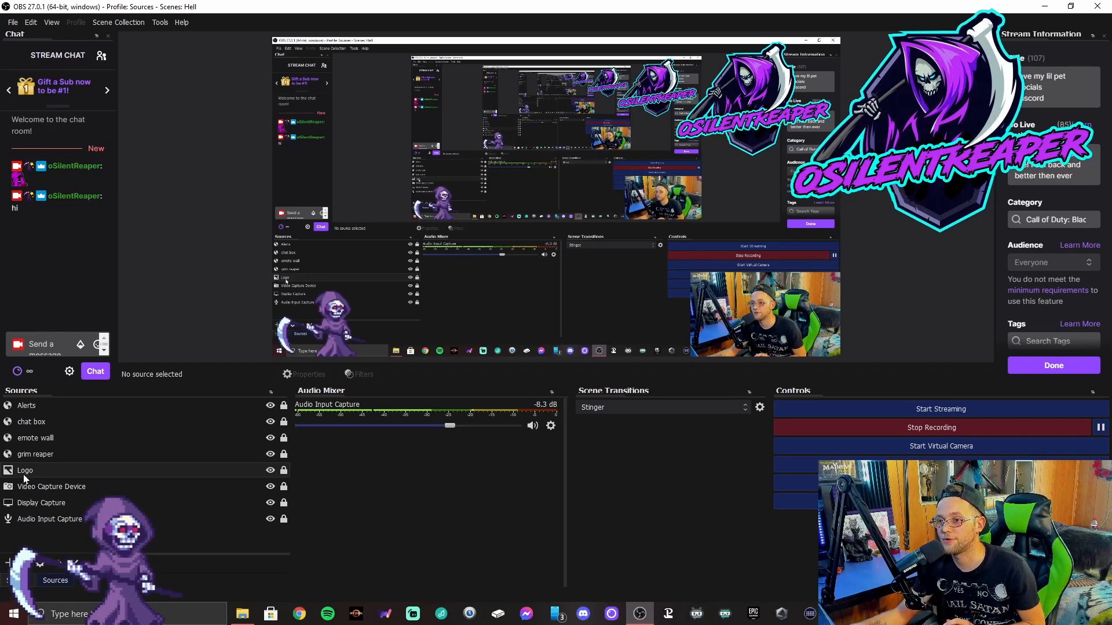
- Toggle the Logo's visibility, then move the unlocked Logo slightly lower in the preview and lock it in place
click(271, 471)
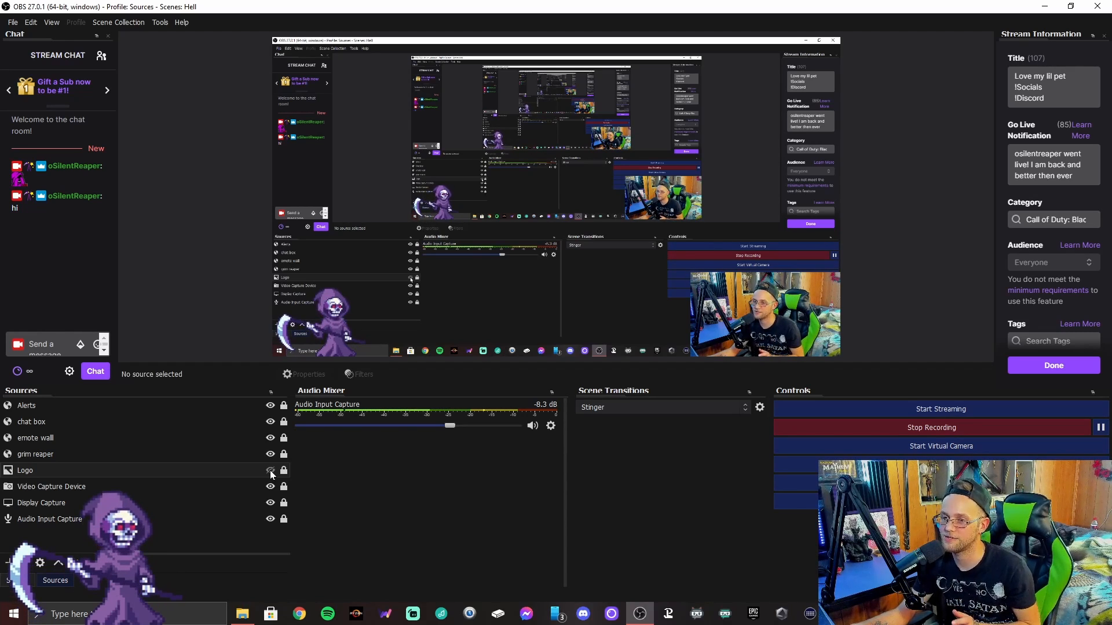
click(271, 470)
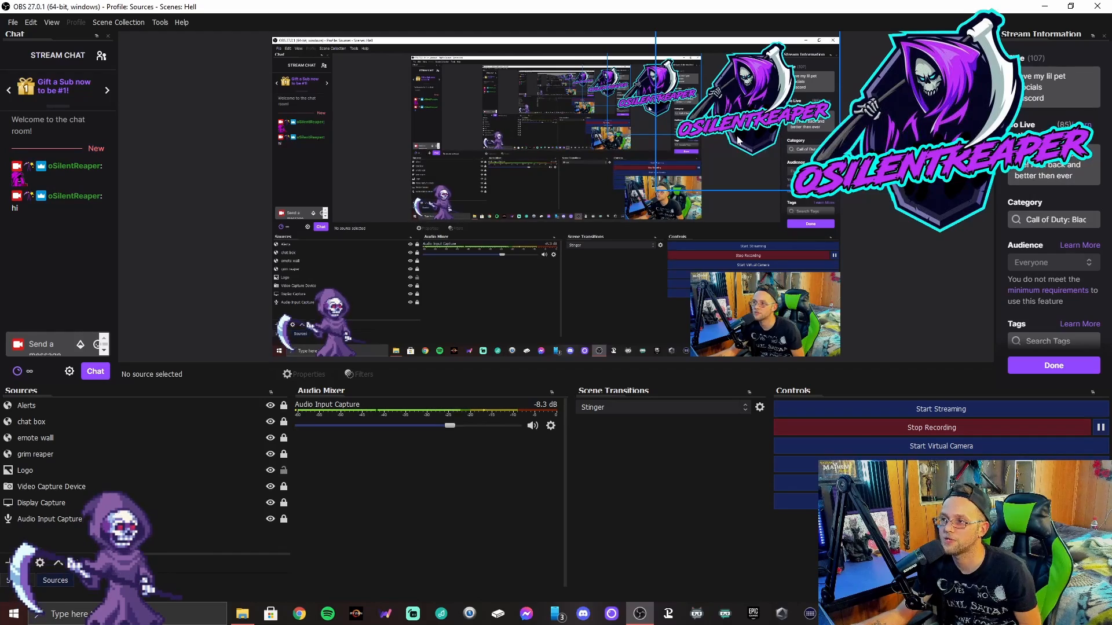
drag(754, 125, 754, 155)
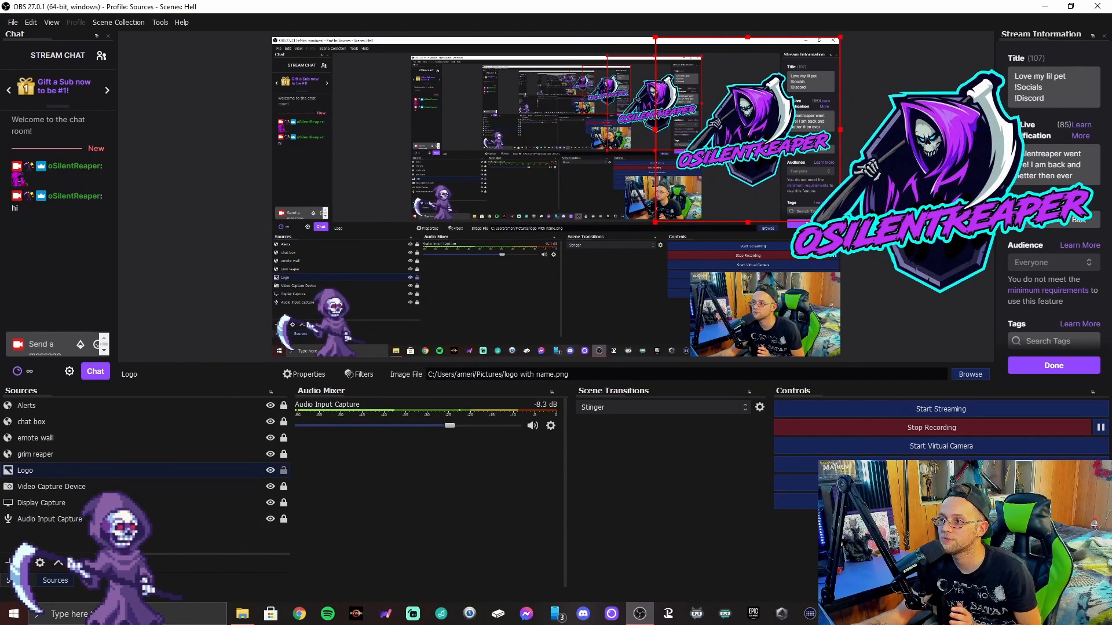
click(859, 145)
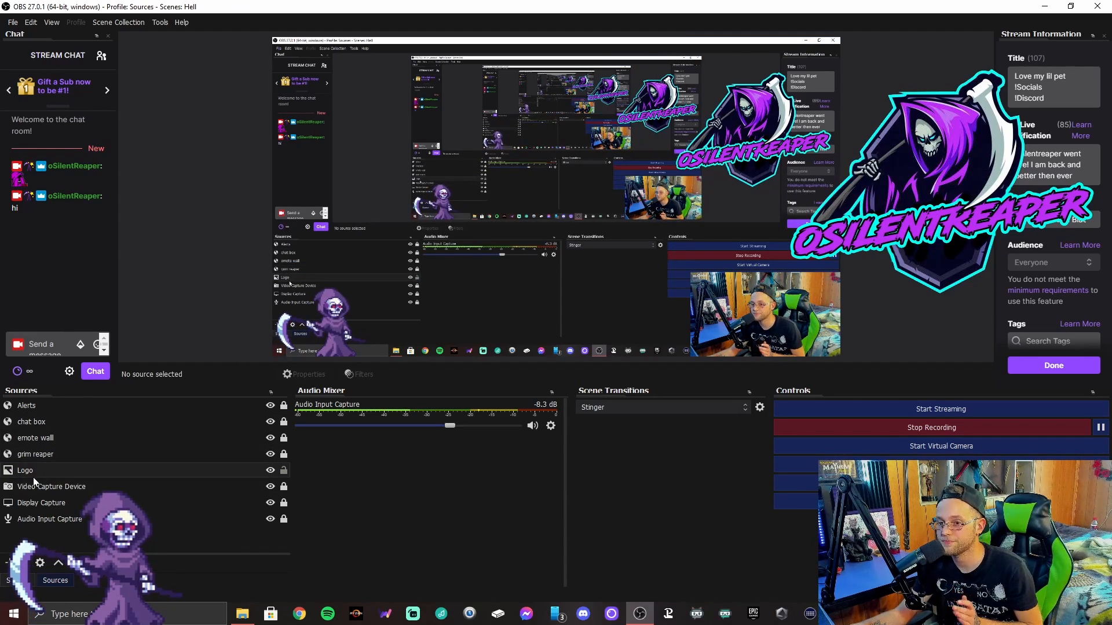
click(284, 471)
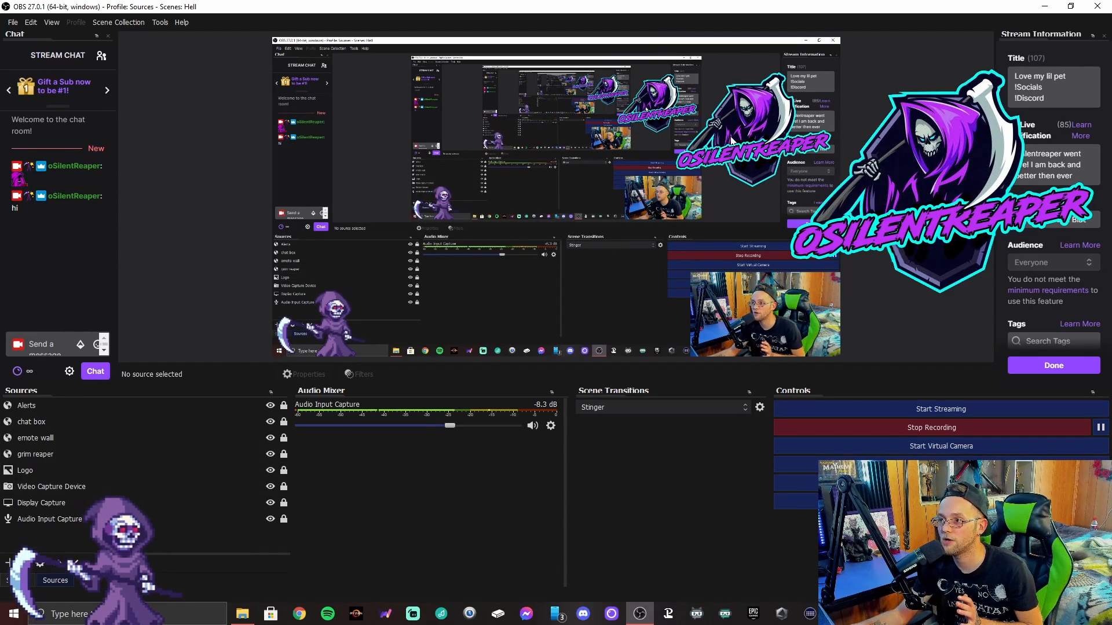
drag(771, 140, 710, 181)
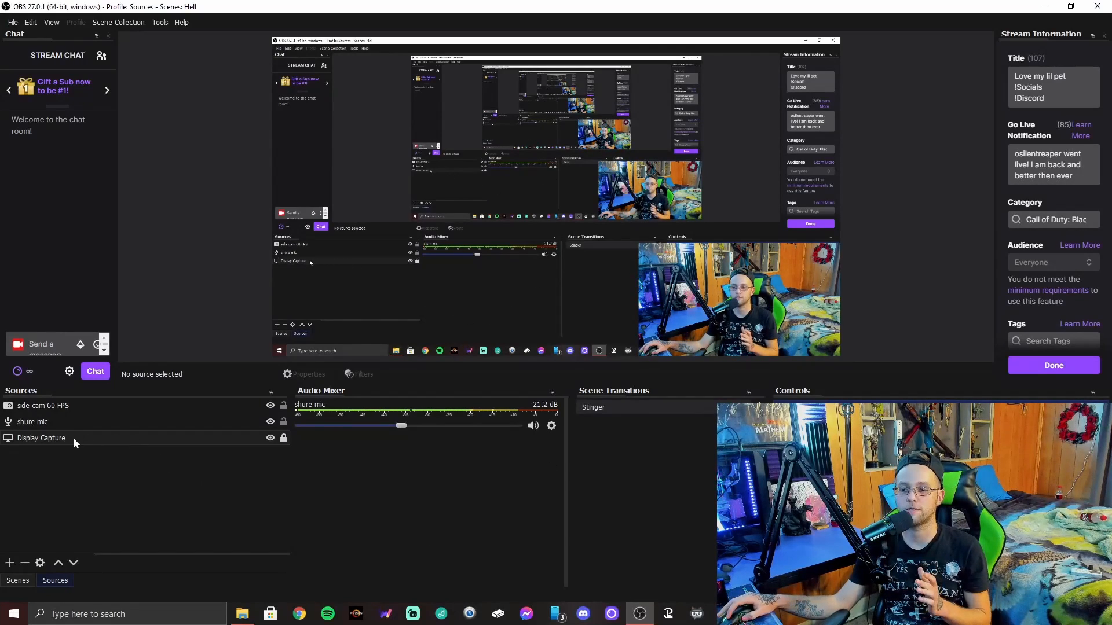
- Check the existing Browser sources available for reuse, but create a new source named Browser instead
click(10, 563)
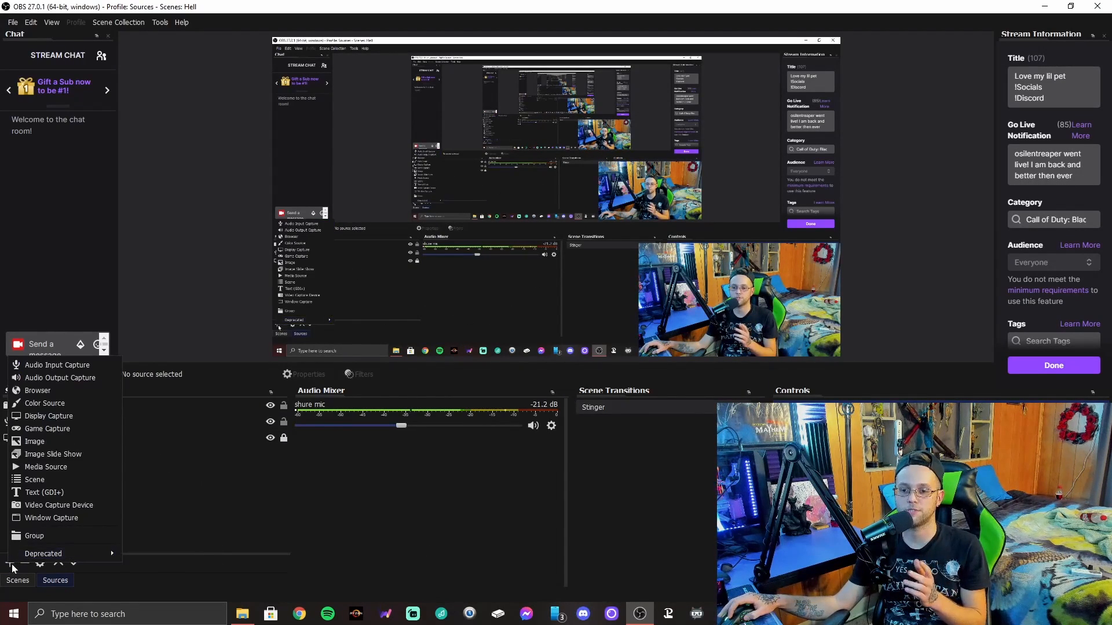
click(50, 393)
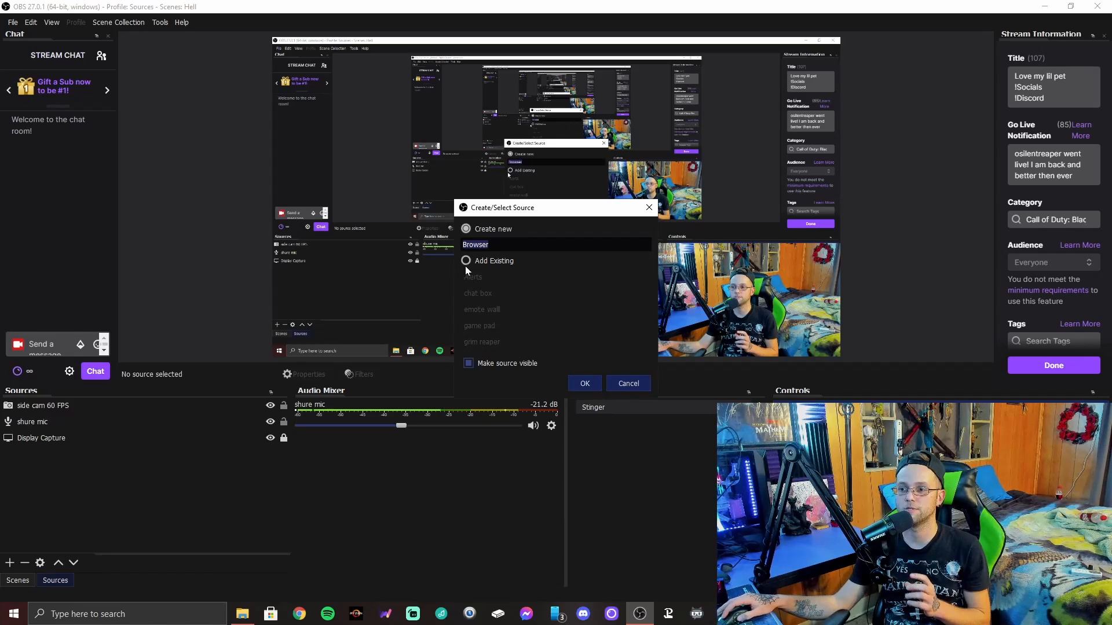
click(491, 262)
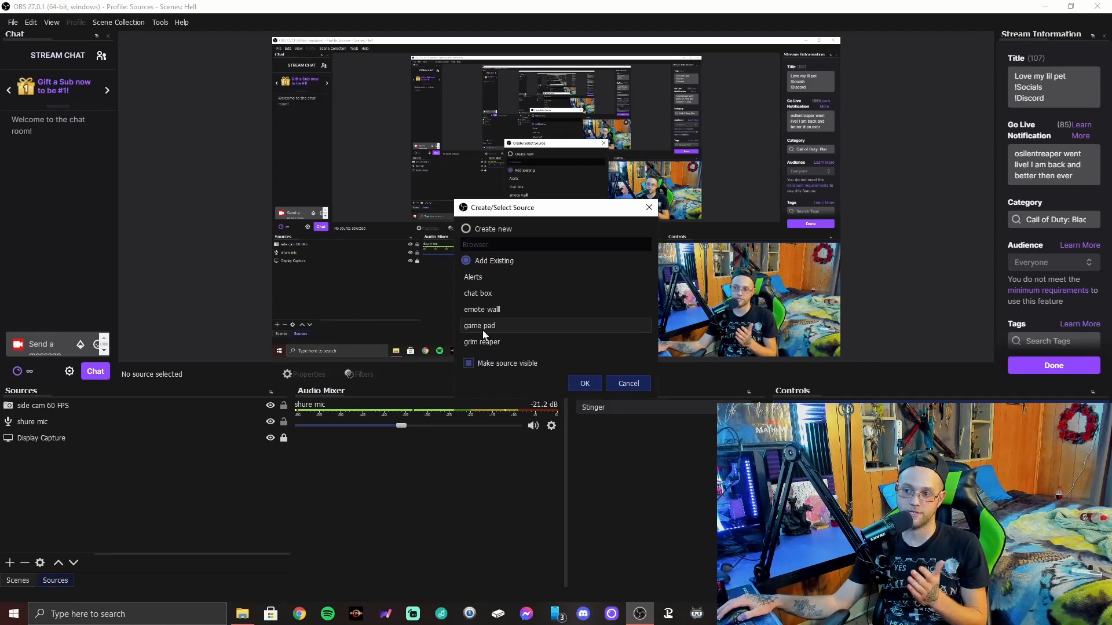
click(488, 230)
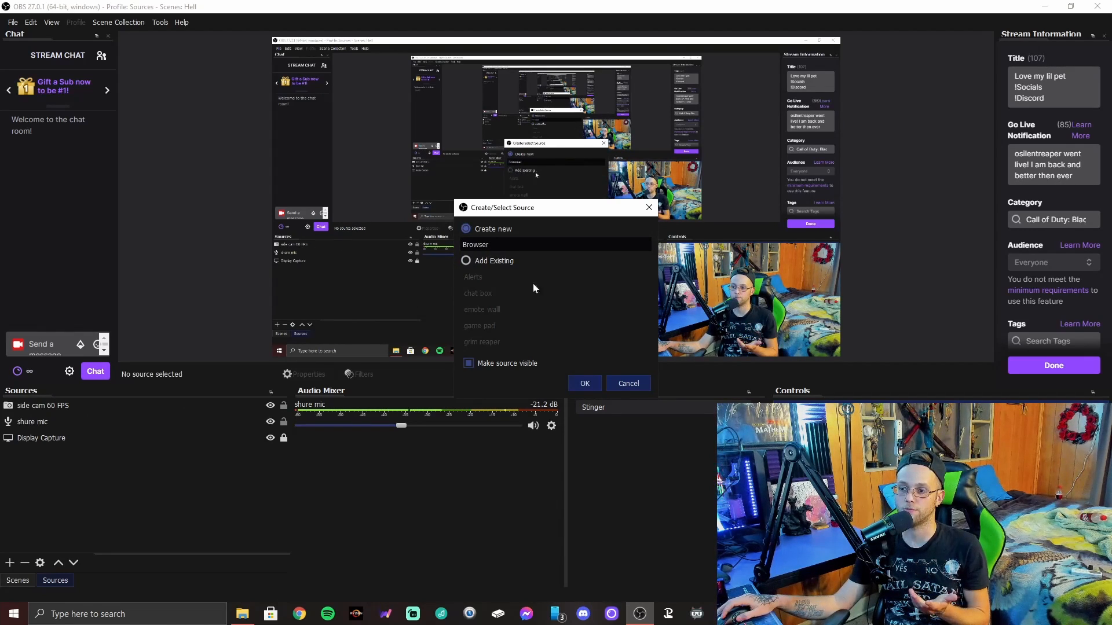
click(585, 384)
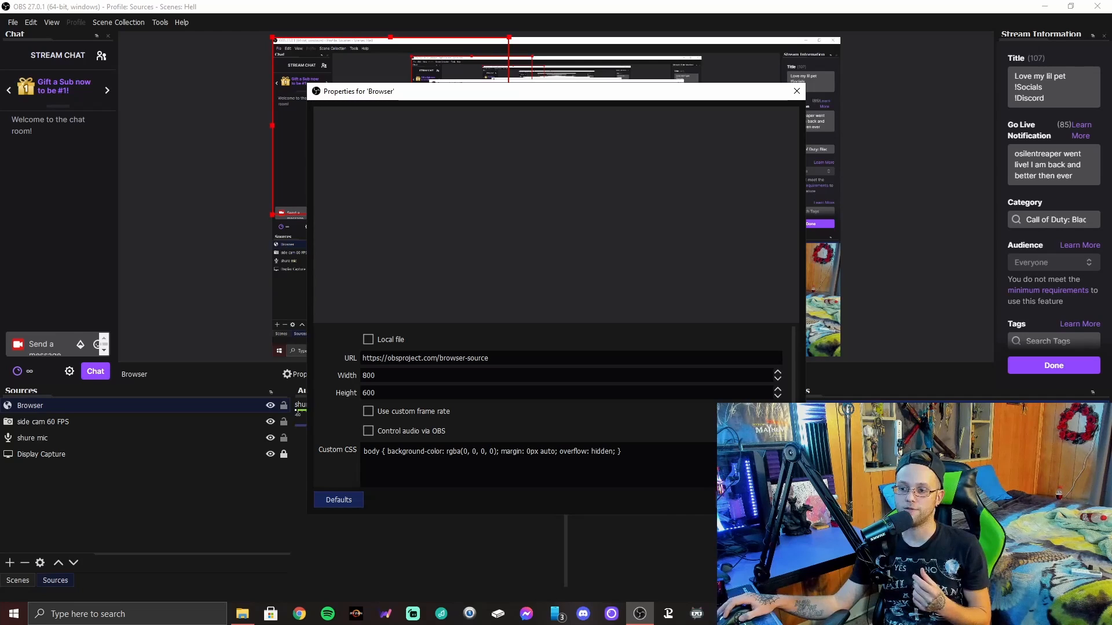
- Switch the new Browser source's local file option on and off again, and cancel its creation
click(369, 339)
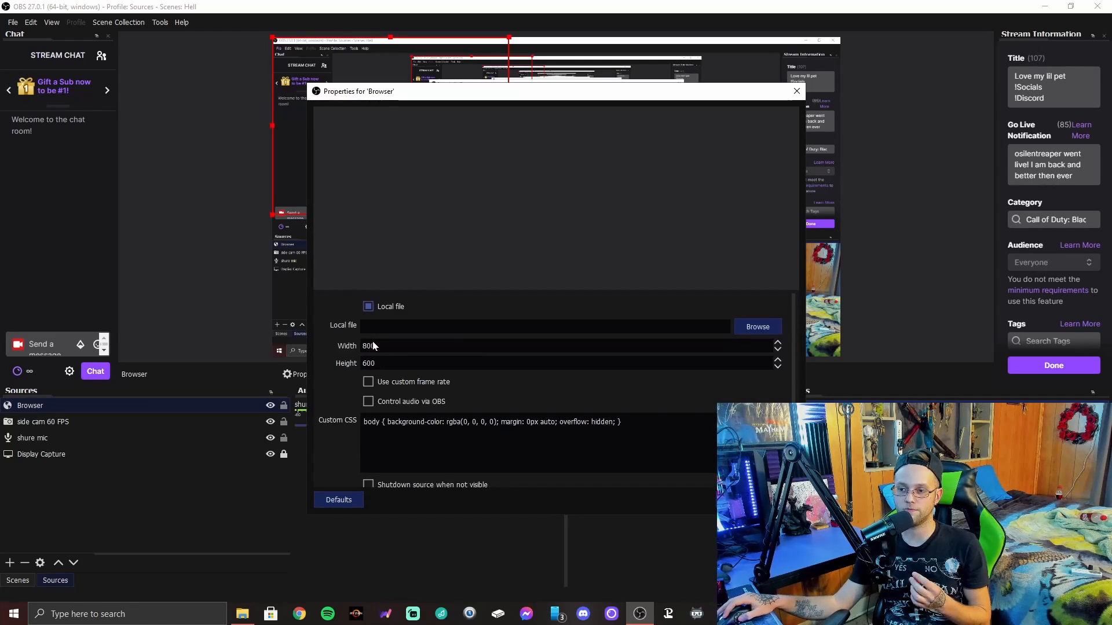
click(369, 306)
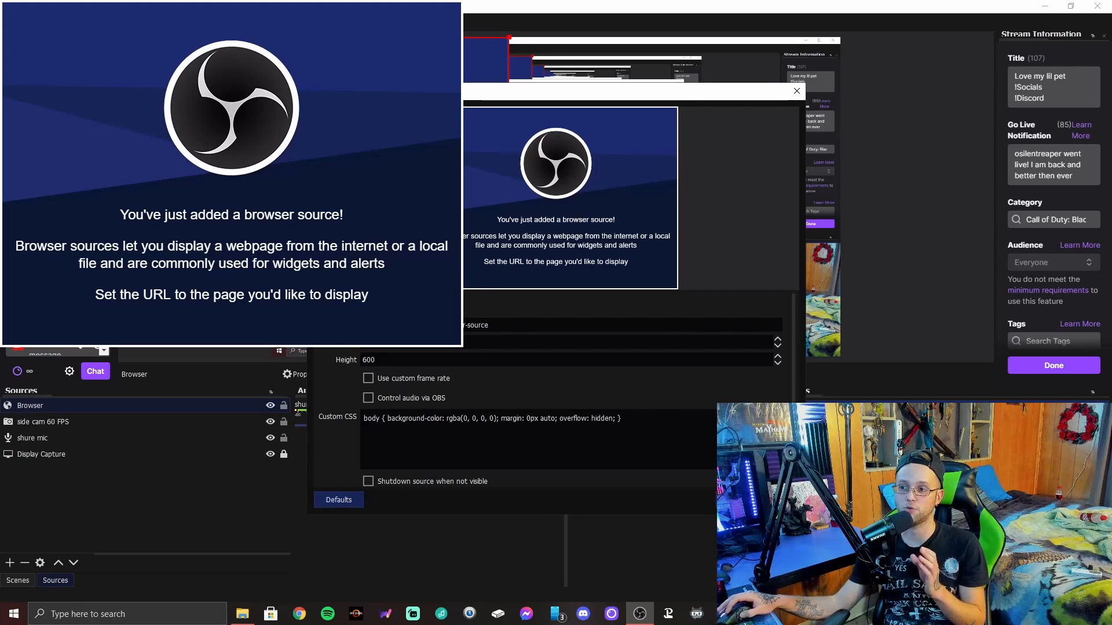
click(734, 500)
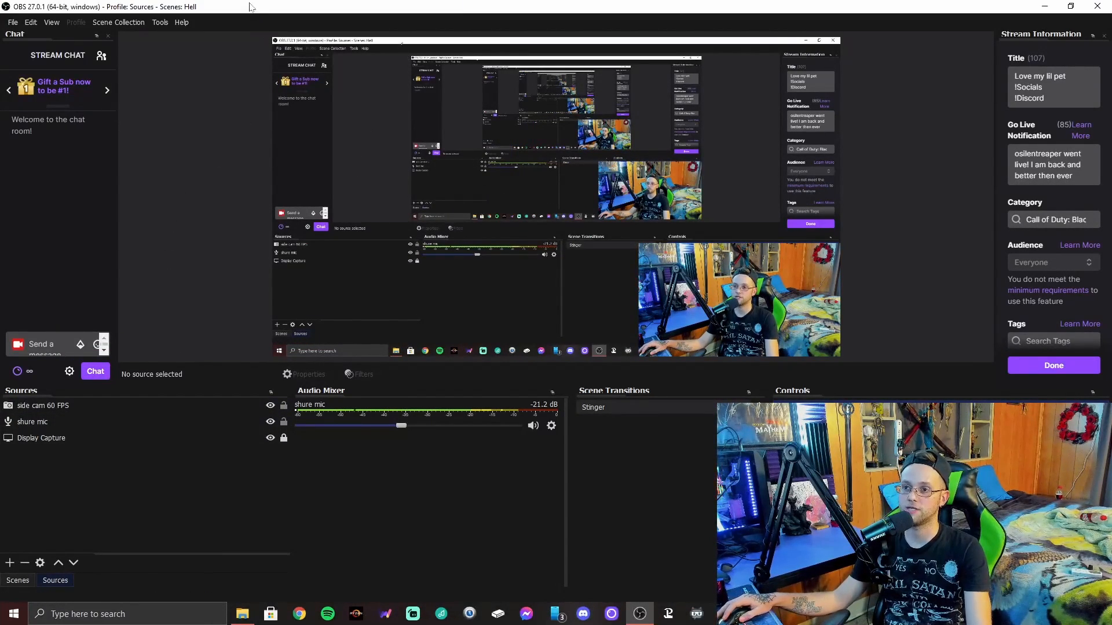
- Move the OBS window off this monitor and open the bookmarked Streamlabs dashboard in Chrome
drag(254, 6, 1111, 58)
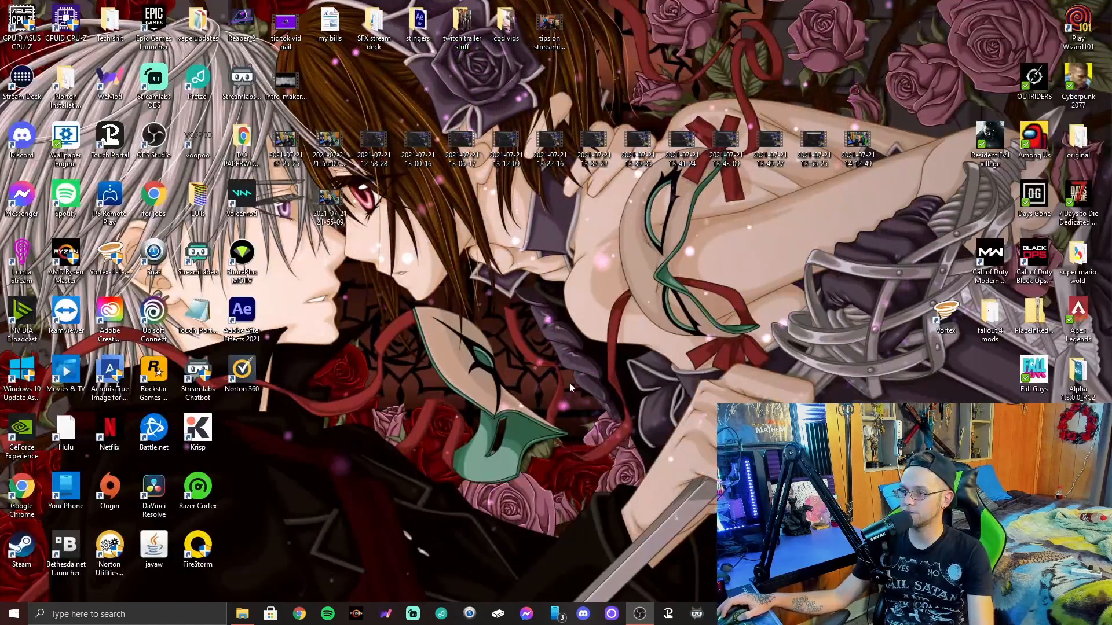
click(578, 403)
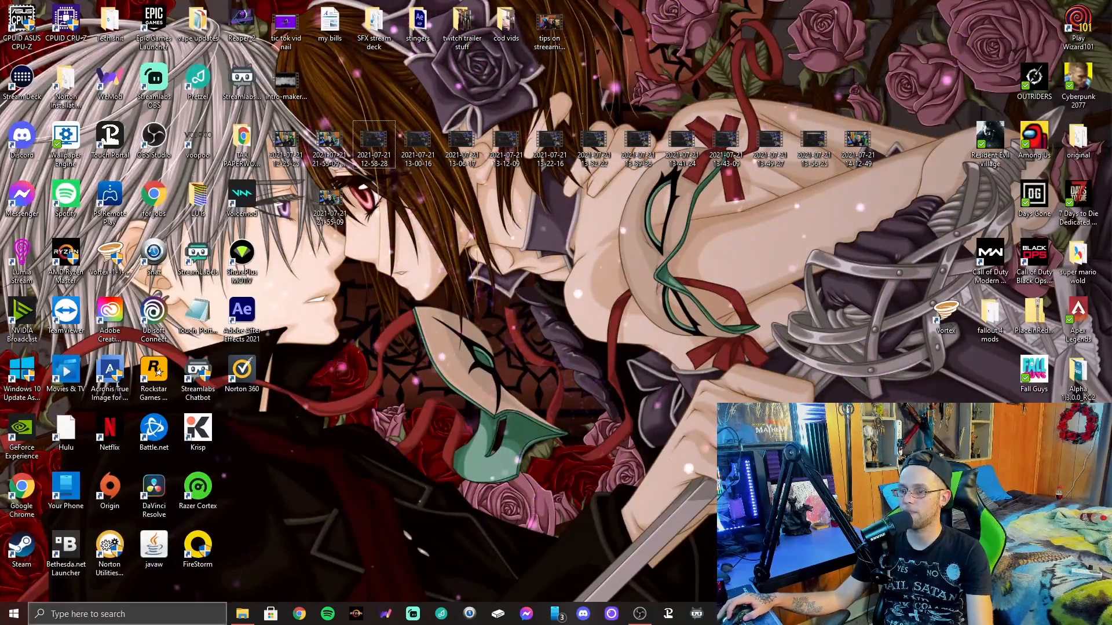
click(299, 613)
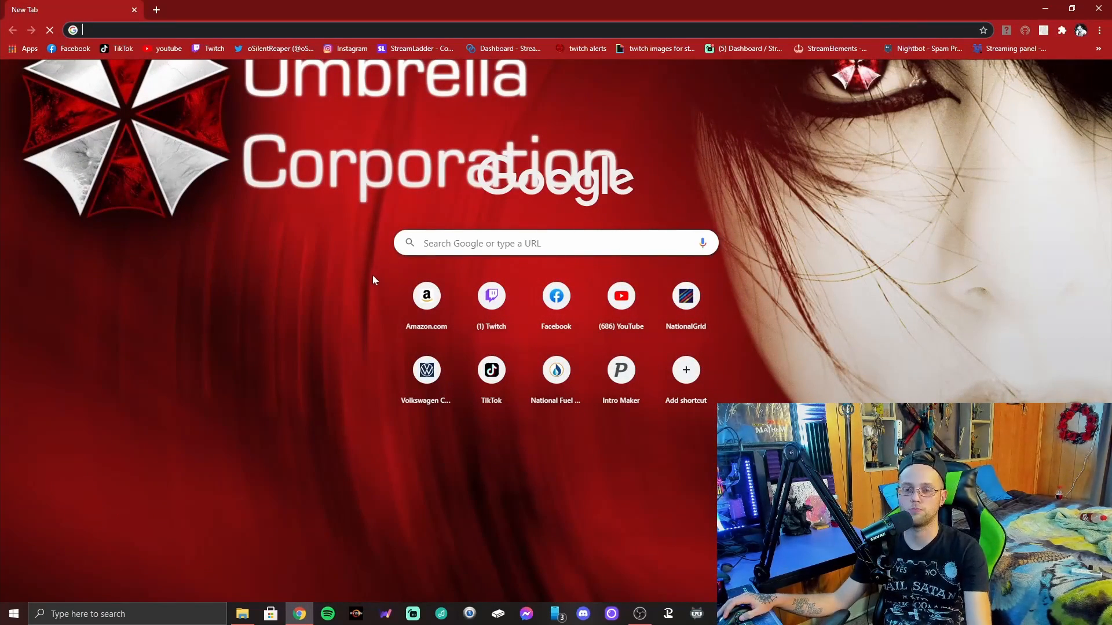
click(349, 295)
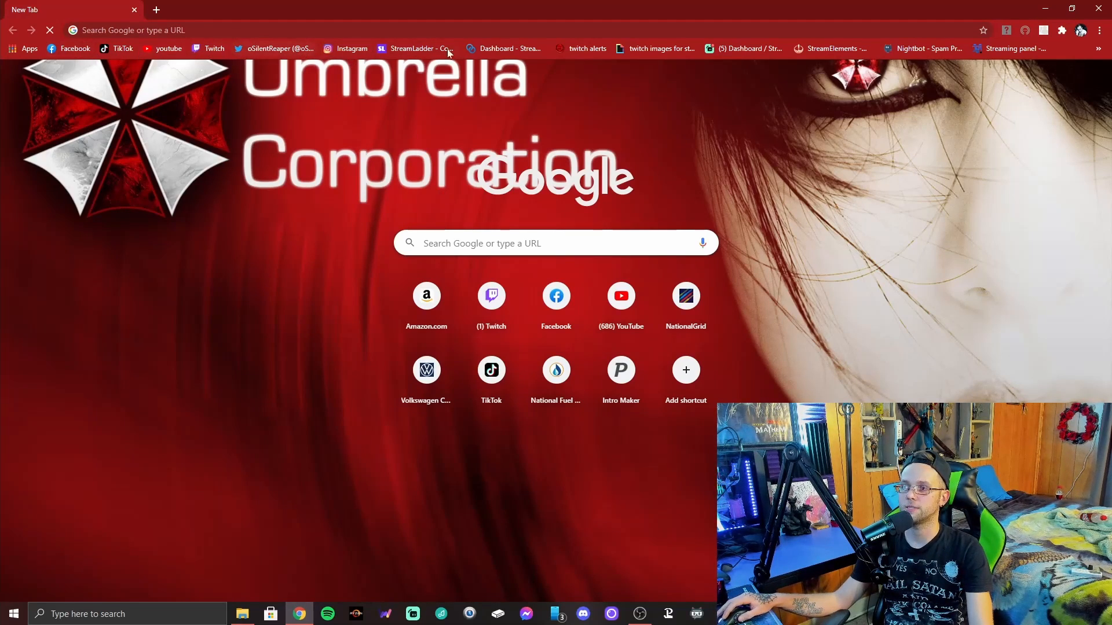
click(761, 51)
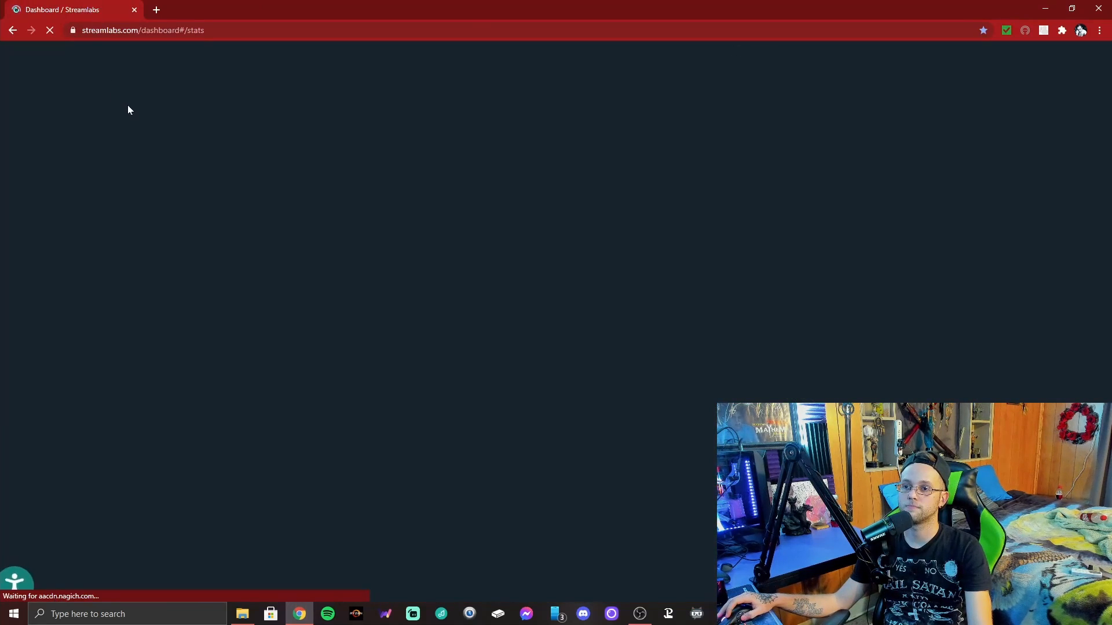
- Open the Alert Box page in the Streamlabs dashboard and bring its widget URL and general settings into view
right_click(66, 261)
click(66, 261)
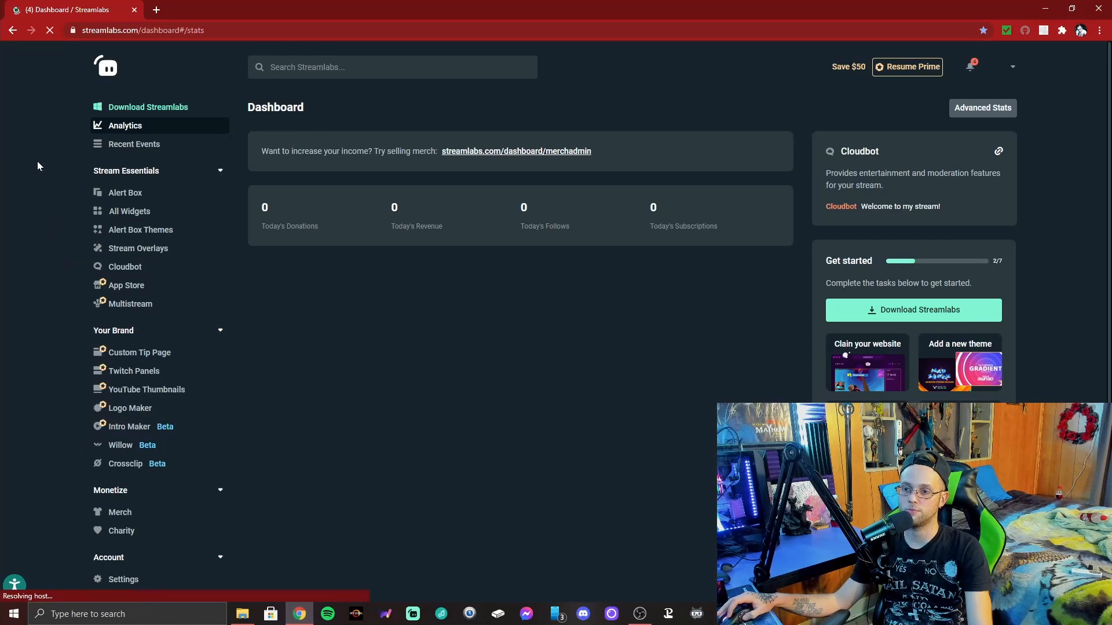
drag(38, 162, 57, 210)
click(37, 160)
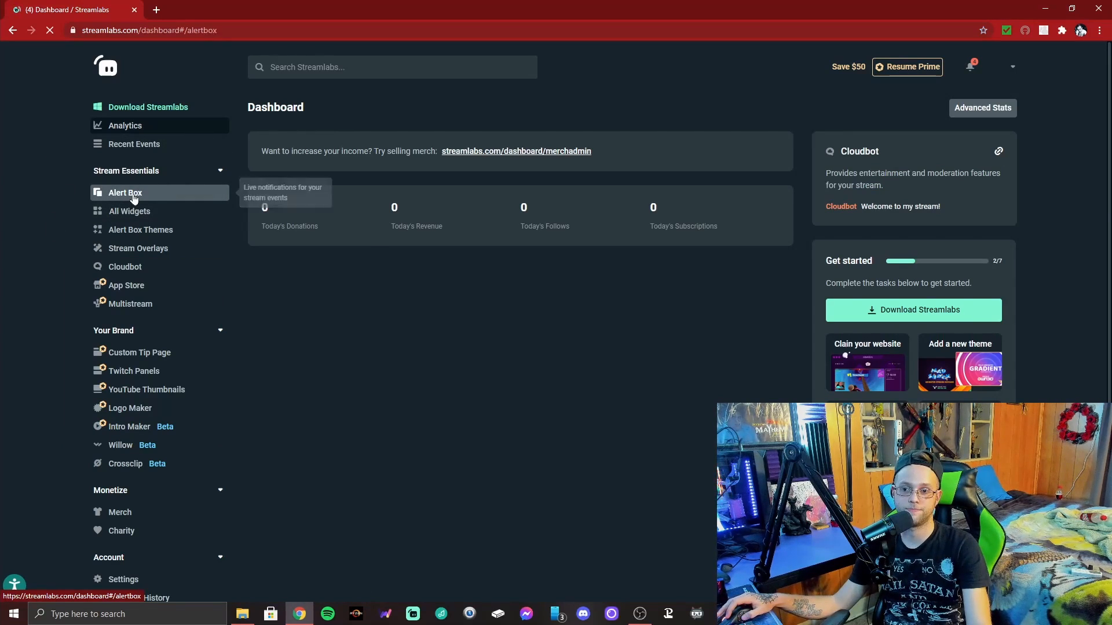
click(134, 199)
scroll(314, 378, down, 2)
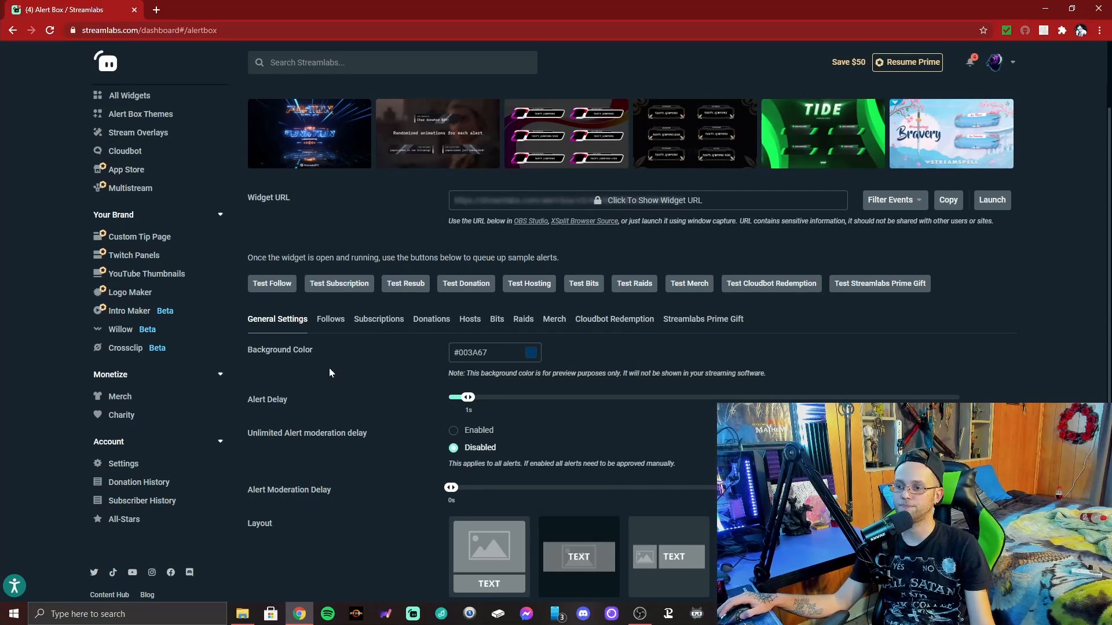
- Review the Follows alert settings, including layout, animation, message template, image and sound
click(328, 326)
scroll(329, 350, down, 4)
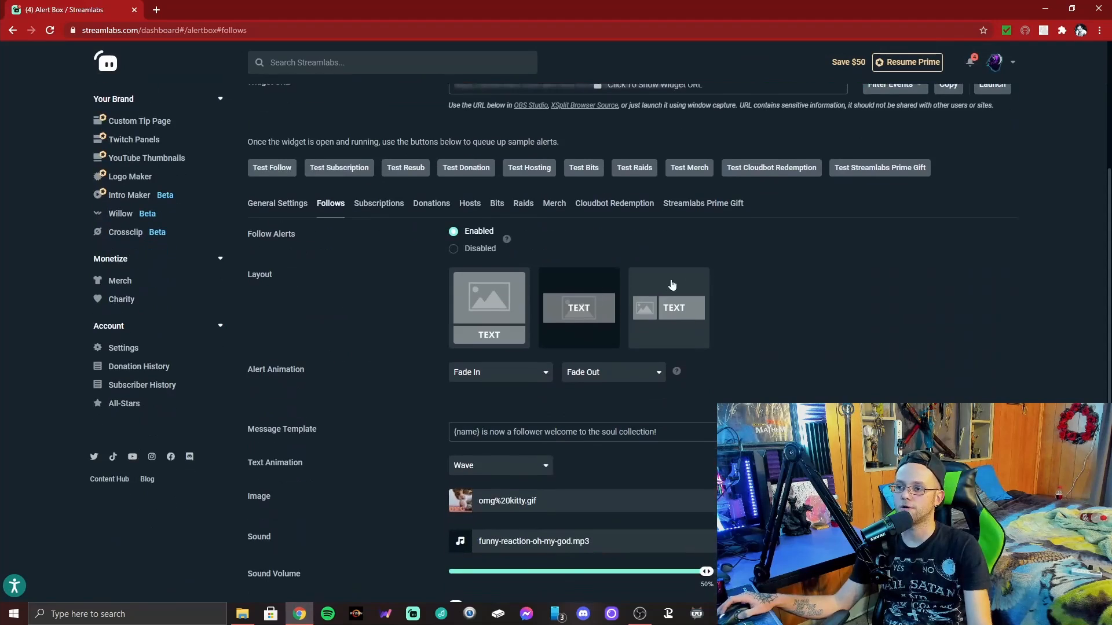
scroll(430, 394, down, 4)
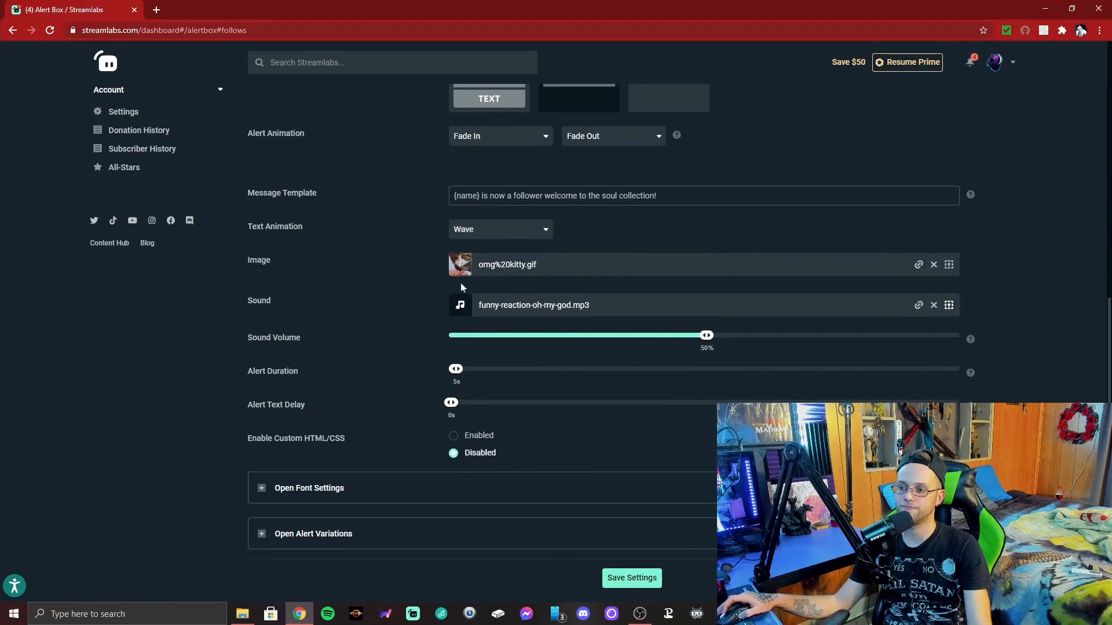
scroll(462, 288, up, 6)
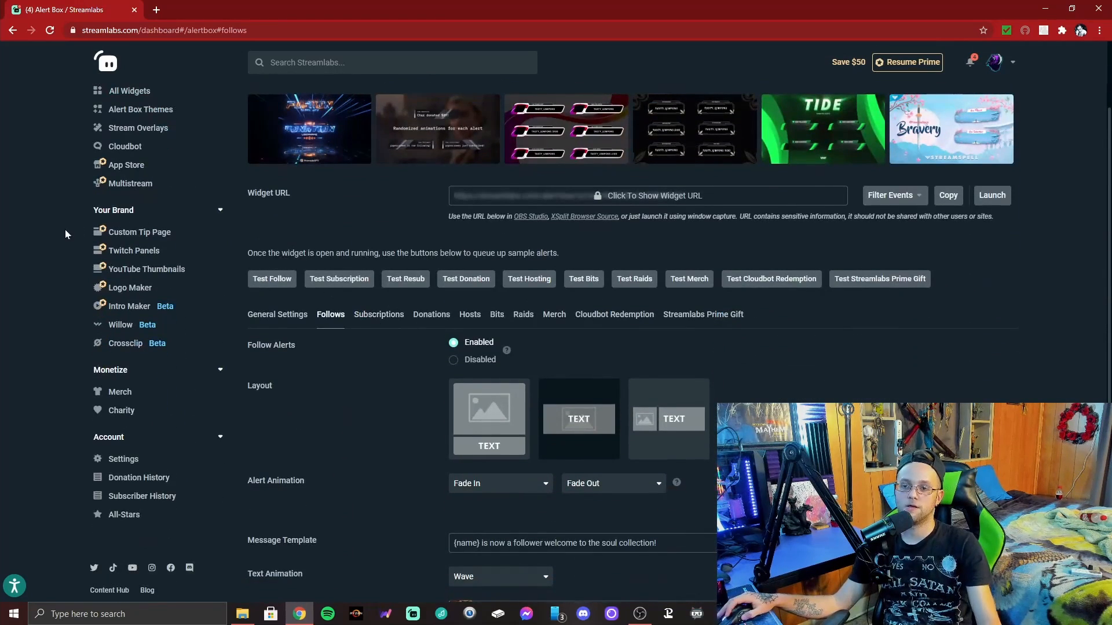
double_click(26, 182)
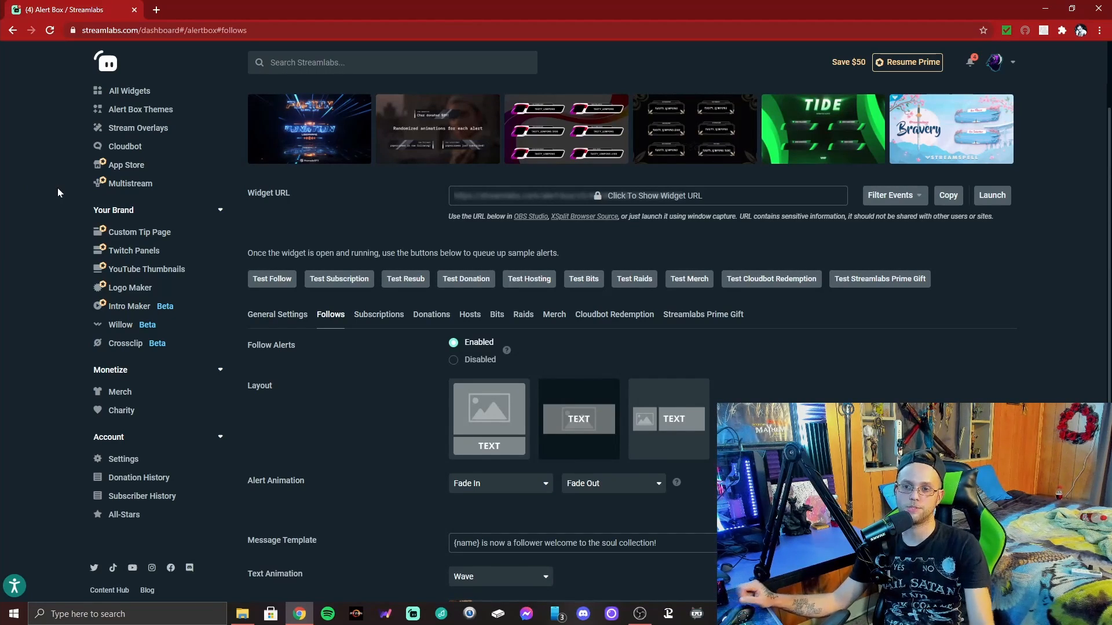
click(155, 10)
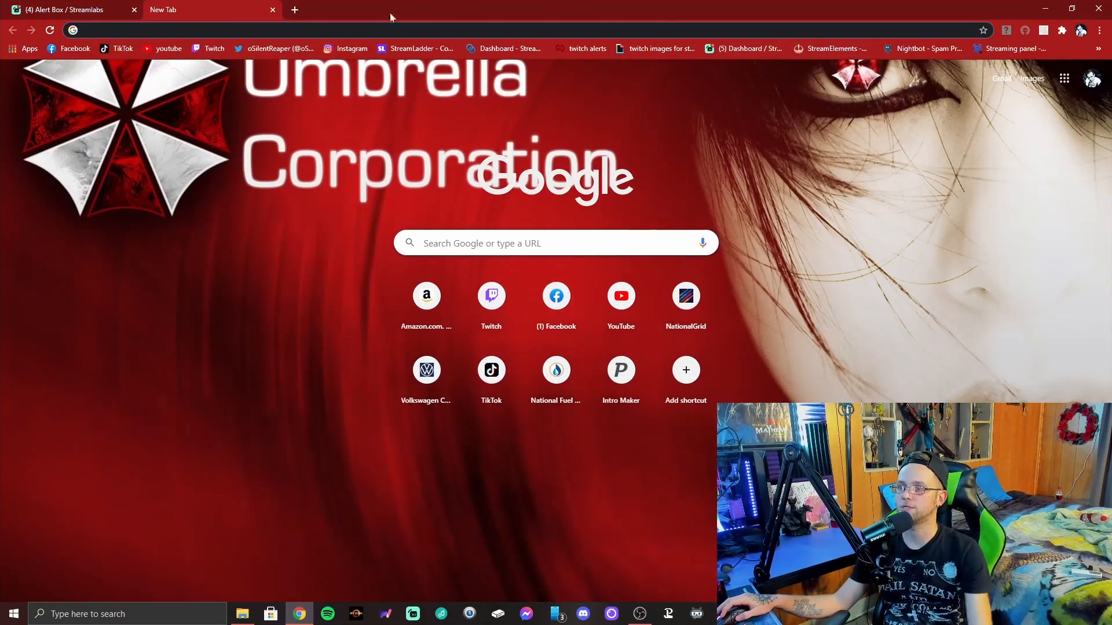
click(274, 11)
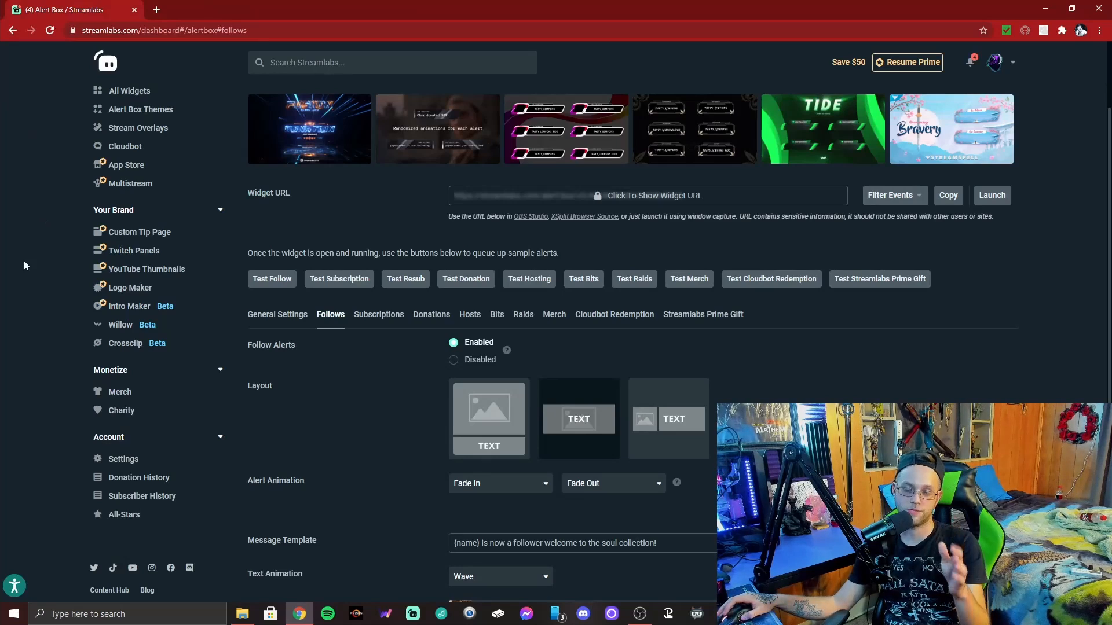
- Look over the Alert Box page's themes, widget URL, test alerts and Follows options once more
scroll(51, 301, up, 3)
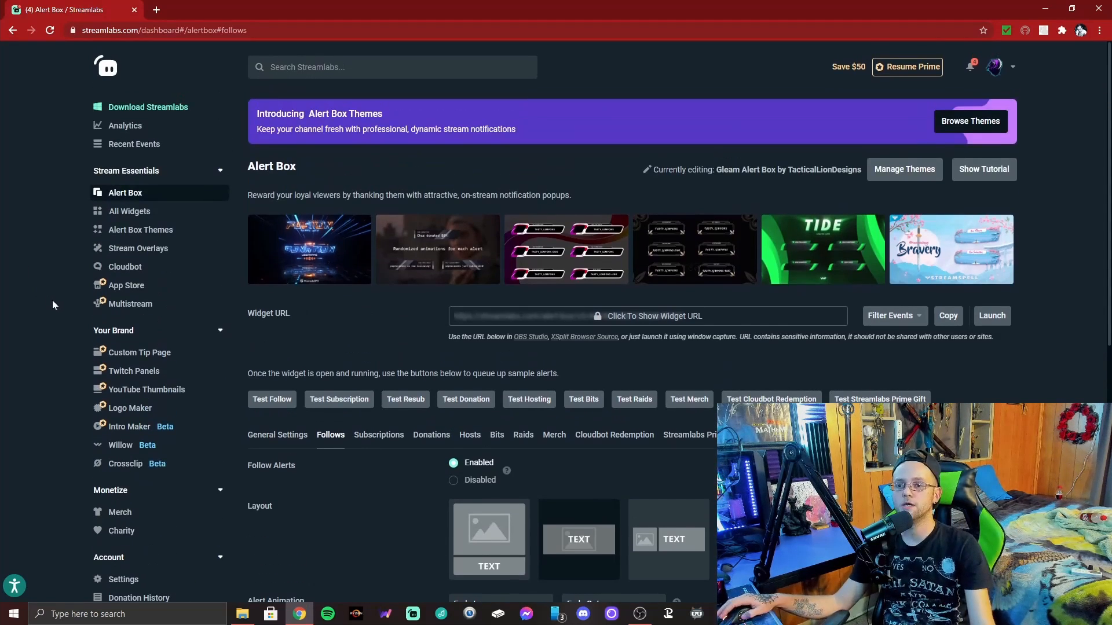
scroll(332, 394, down, 4)
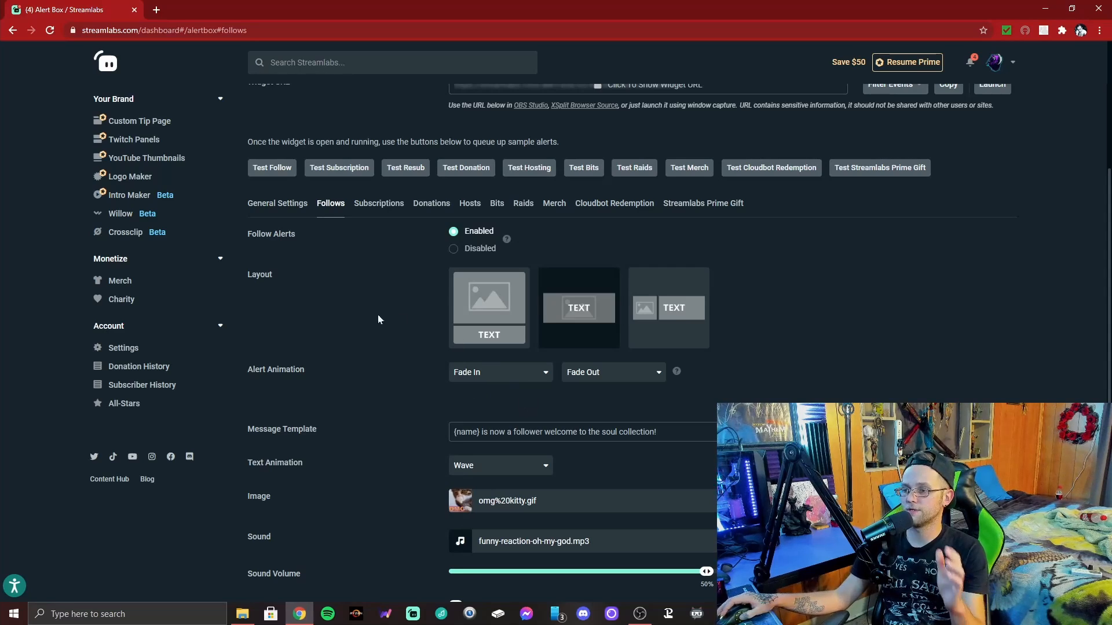
scroll(677, 280, up, 2)
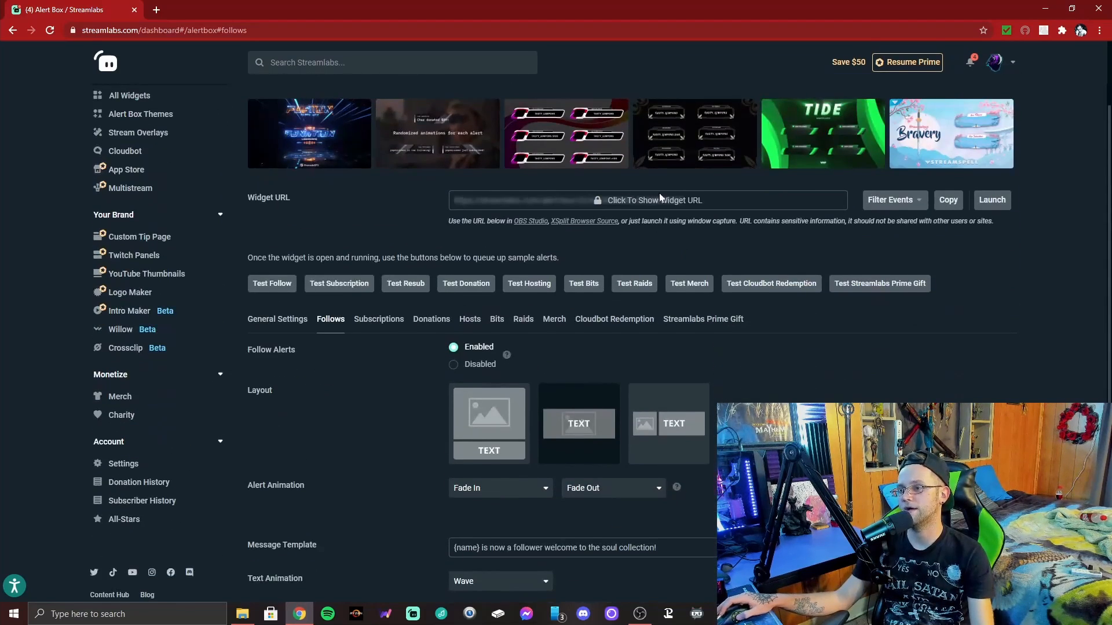
scroll(349, 401, down, 2)
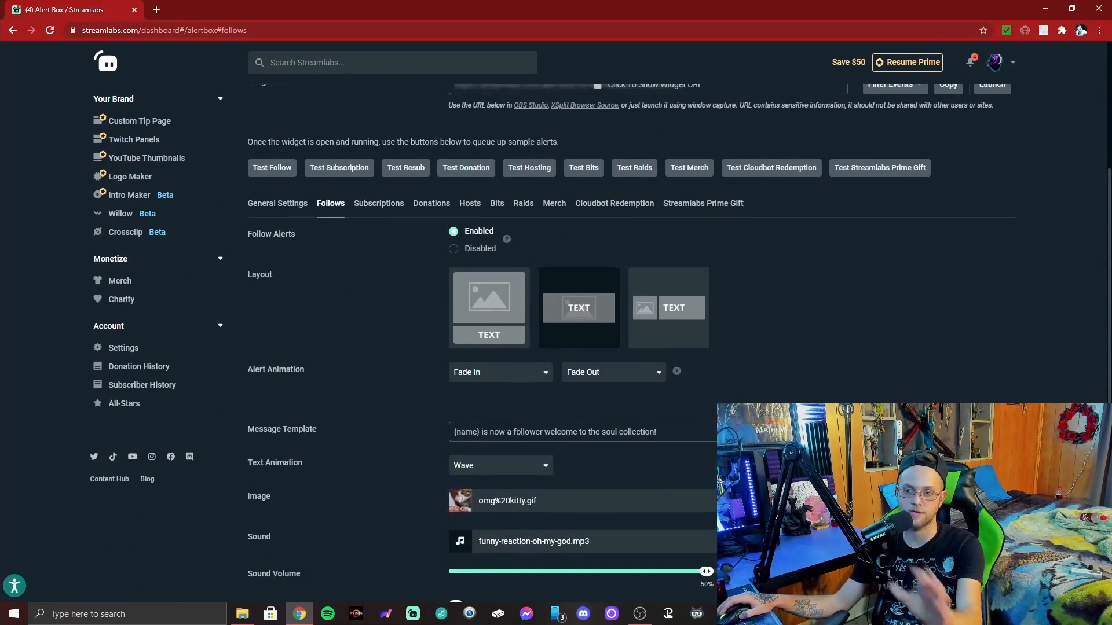
scroll(489, 176, up, 4)
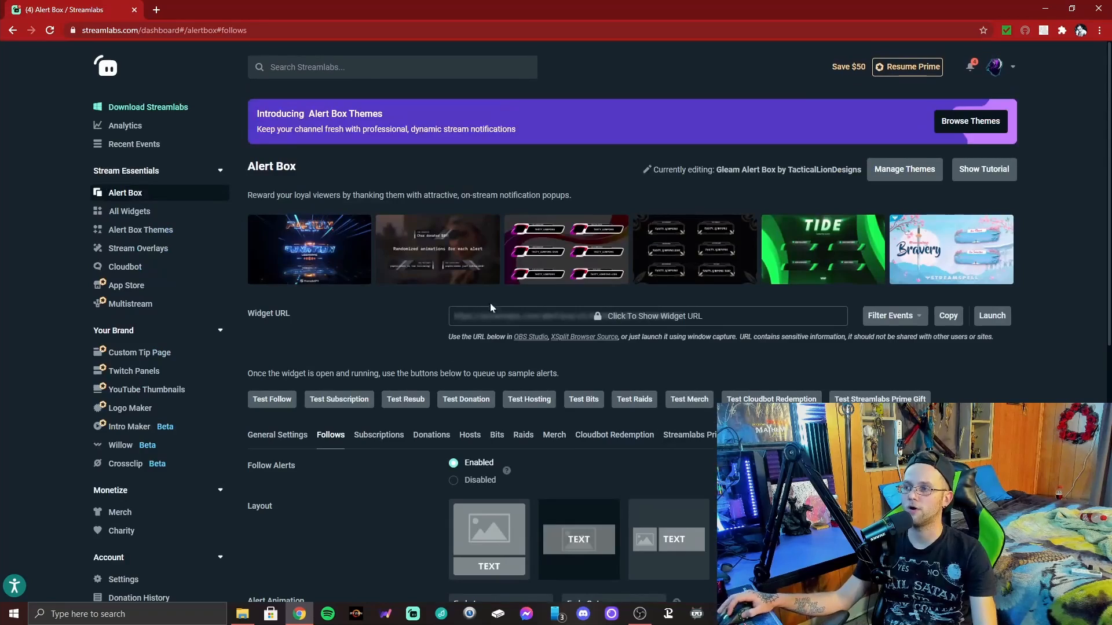
- Close Chrome and bring the OBS window back onto this monitor
click(1092, 13)
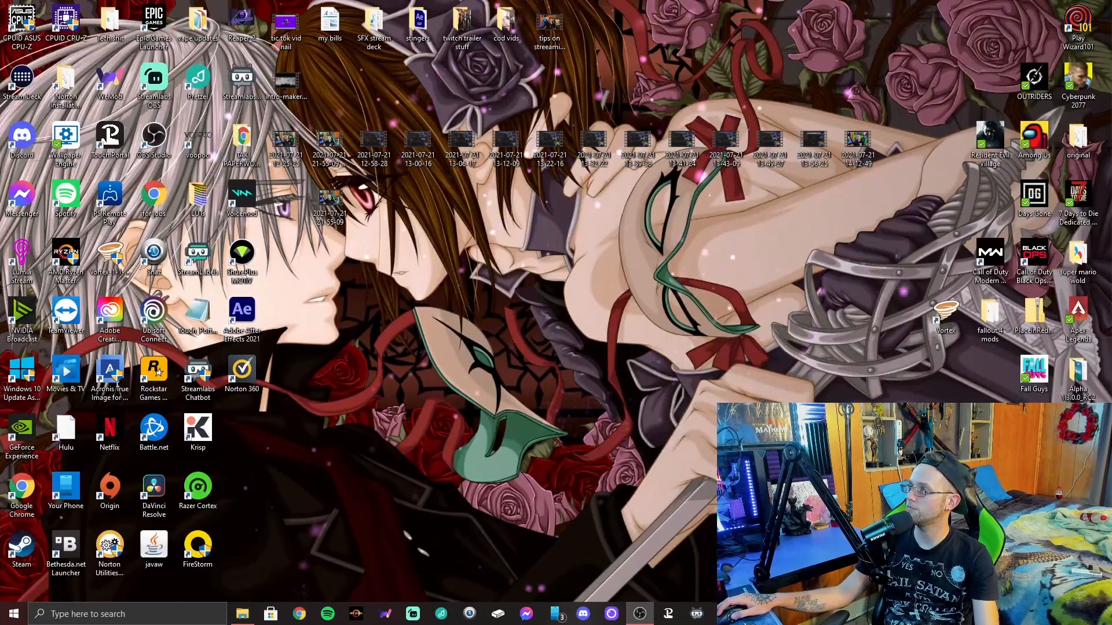
drag(1111, 33, 592, 21)
click(859, 20)
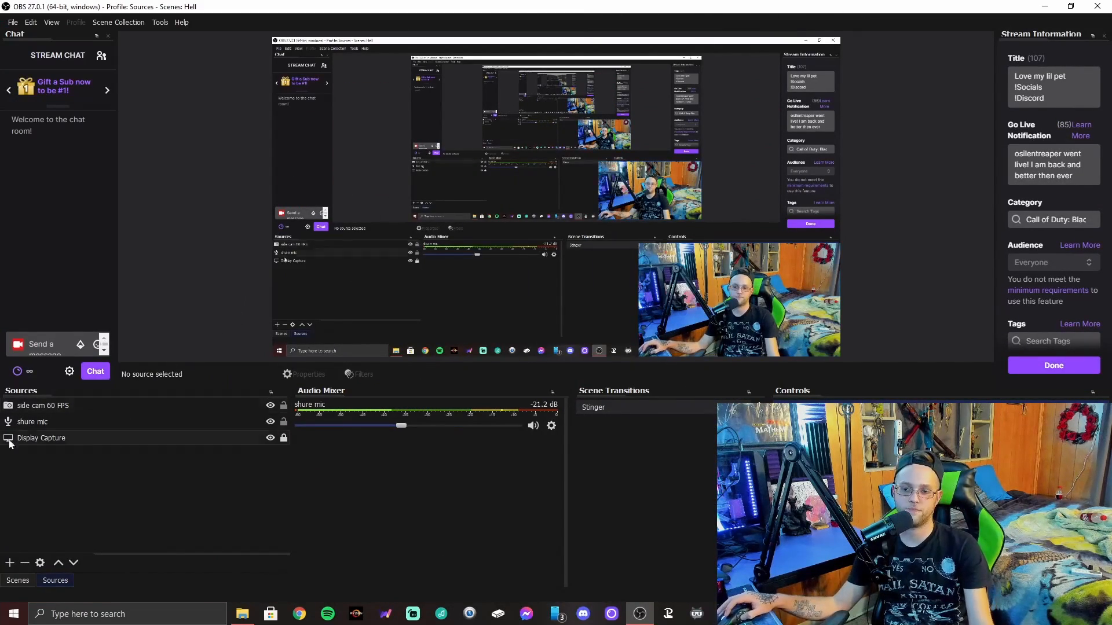
- Add a new Browser source under the default name Browser and open its URL for editing
click(10, 563)
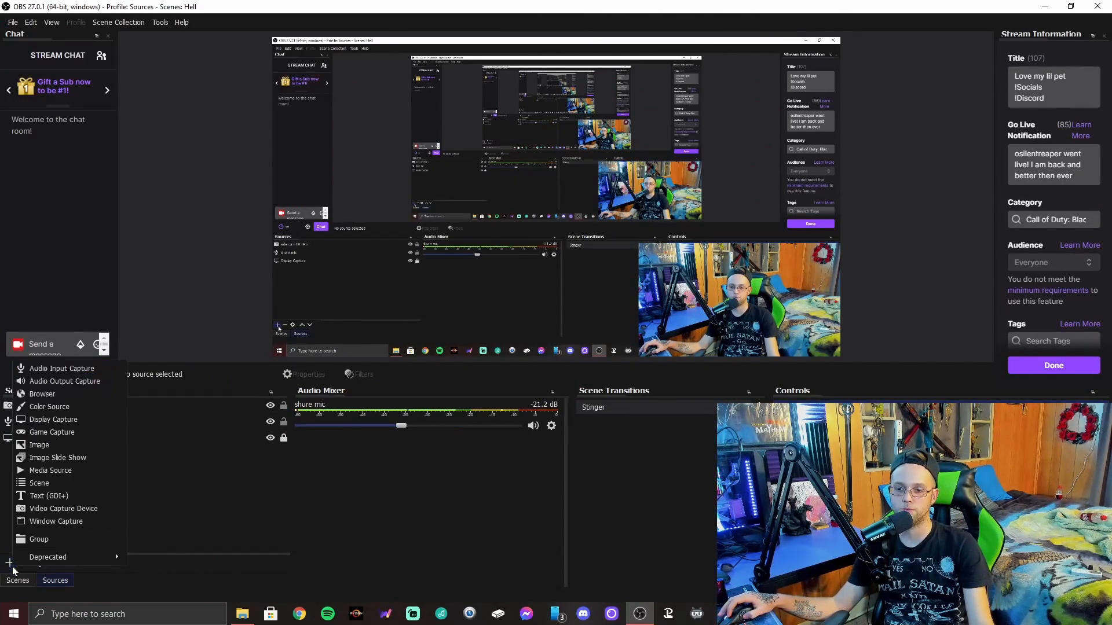
click(36, 395)
click(583, 385)
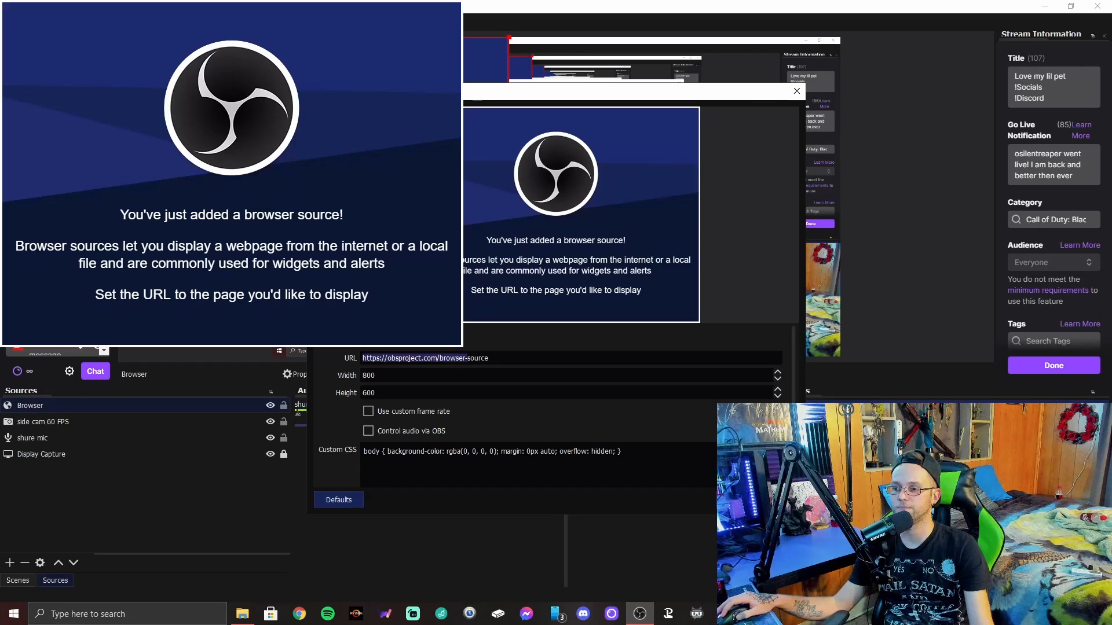
click(490, 358)
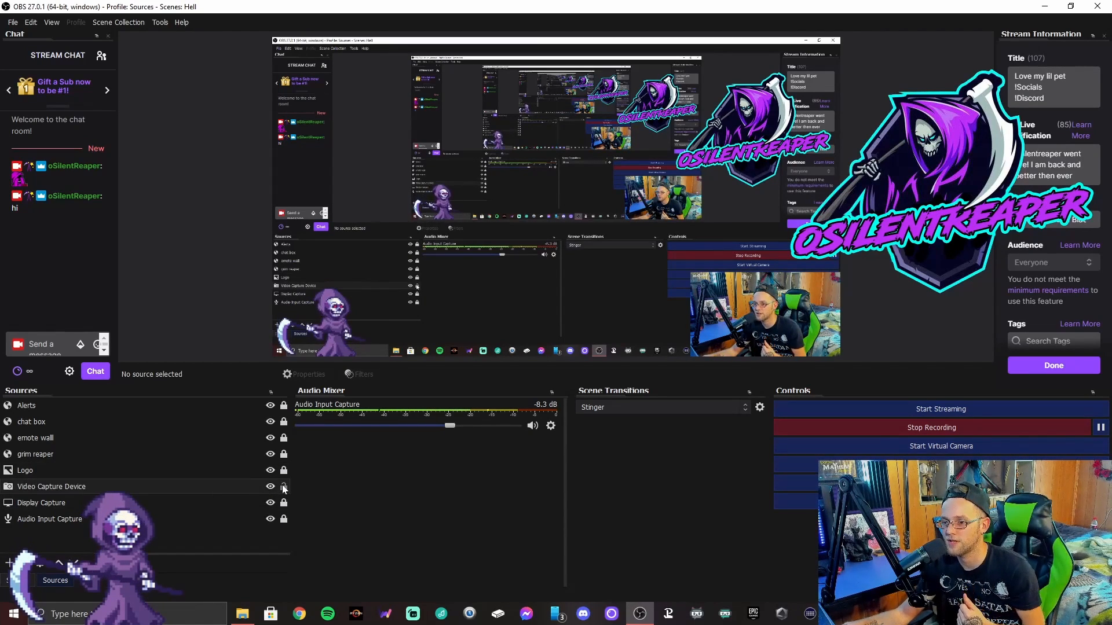
- Enlarge the Video Capture Device webcam source from its corner until it covers most of the canvas
mouse_move(724, 306)
mouse_down()
mouse_move(527, 267)
mouse_move(370, 191)
mouse_move(353, 136)
mouse_move(383, 205)
mouse_move(442, 234)
mouse_move(729, 298)
mouse_up()
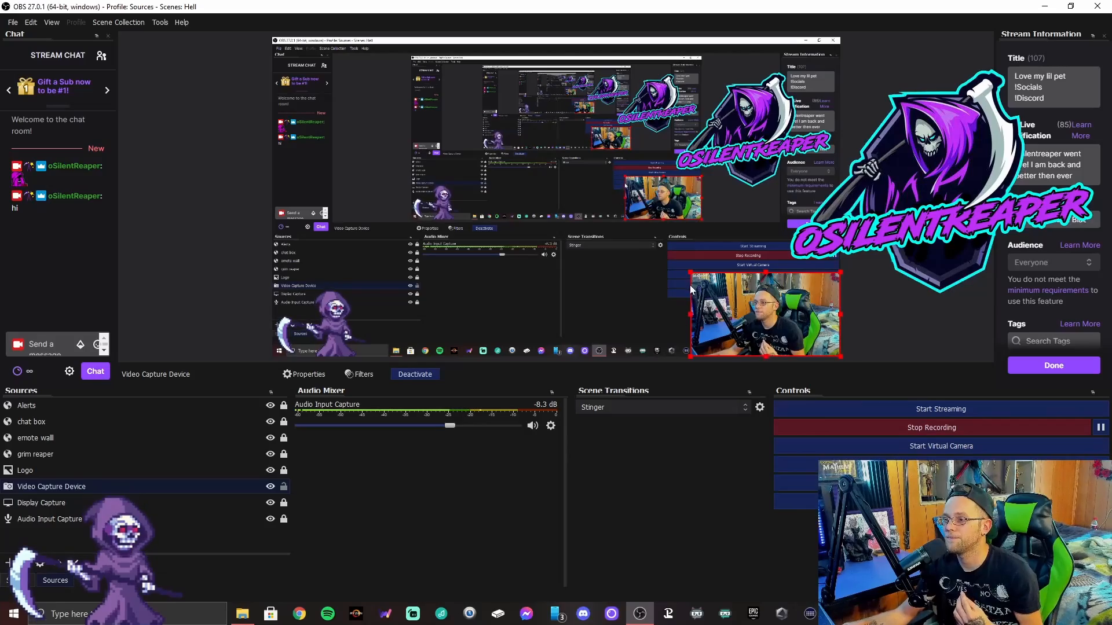
drag(690, 273, 455, 116)
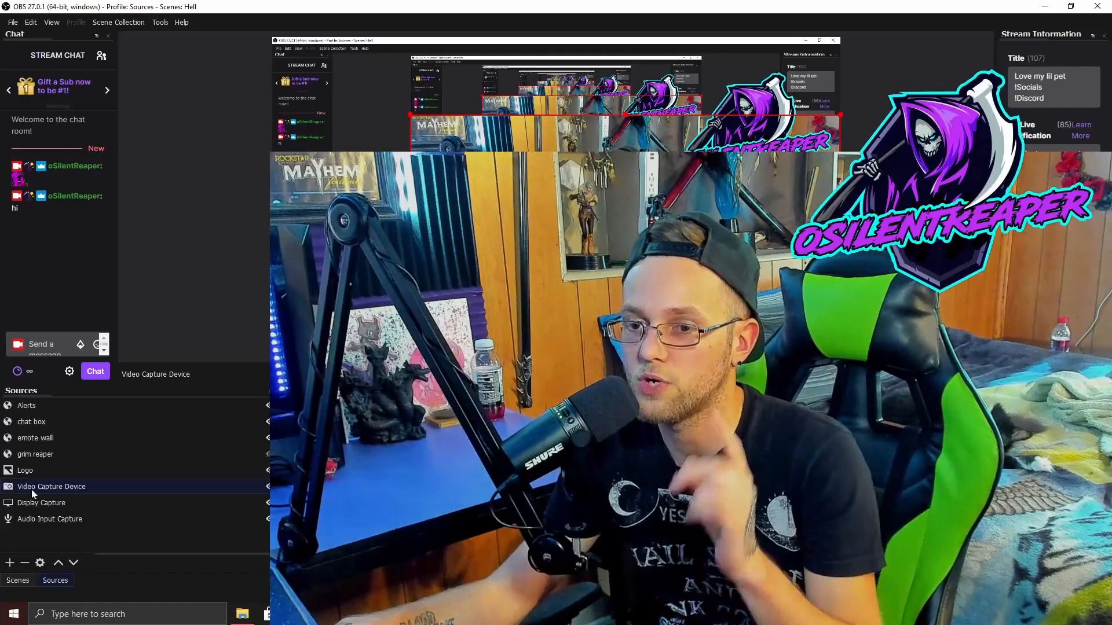
- Move Video Capture Device above Logo in the source order, and put Logo back on top
drag(31, 489, 37, 475)
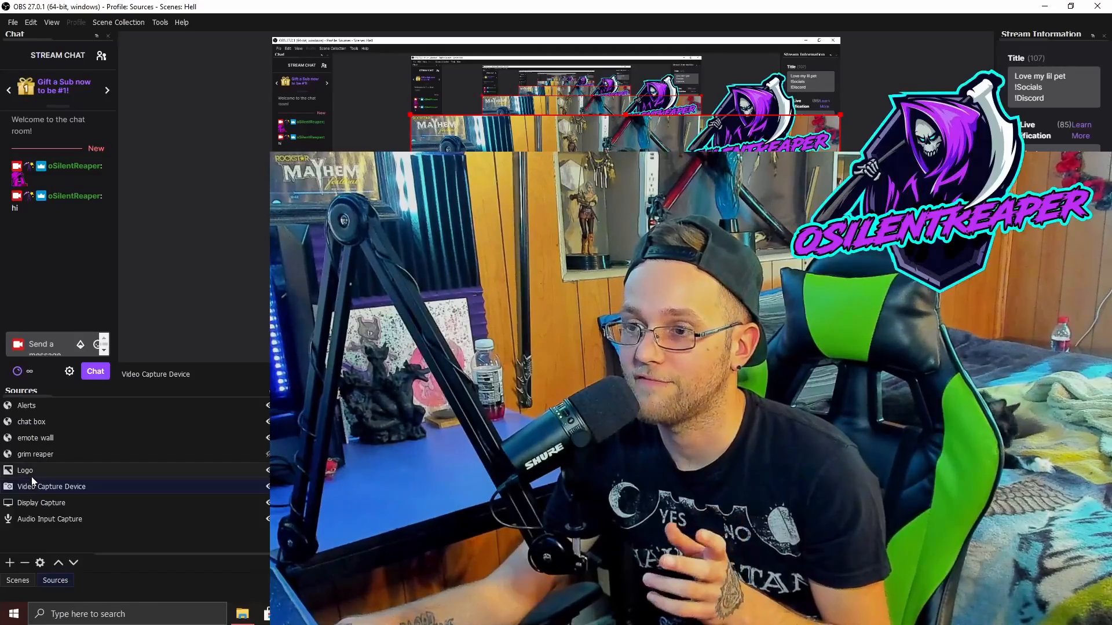
drag(33, 488, 34, 467)
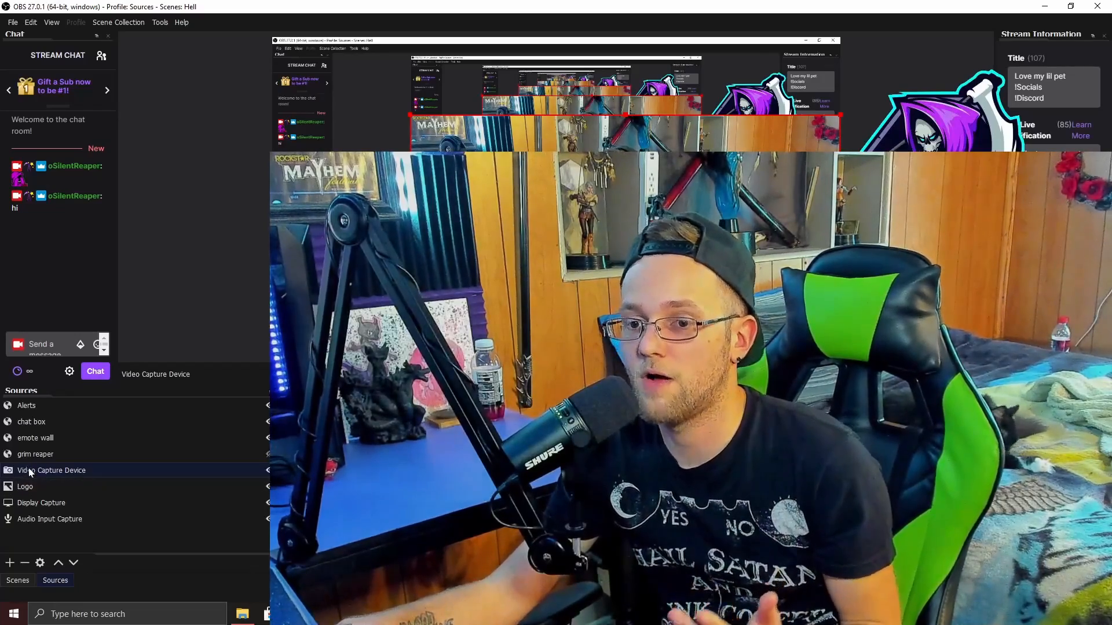
drag(30, 487, 37, 468)
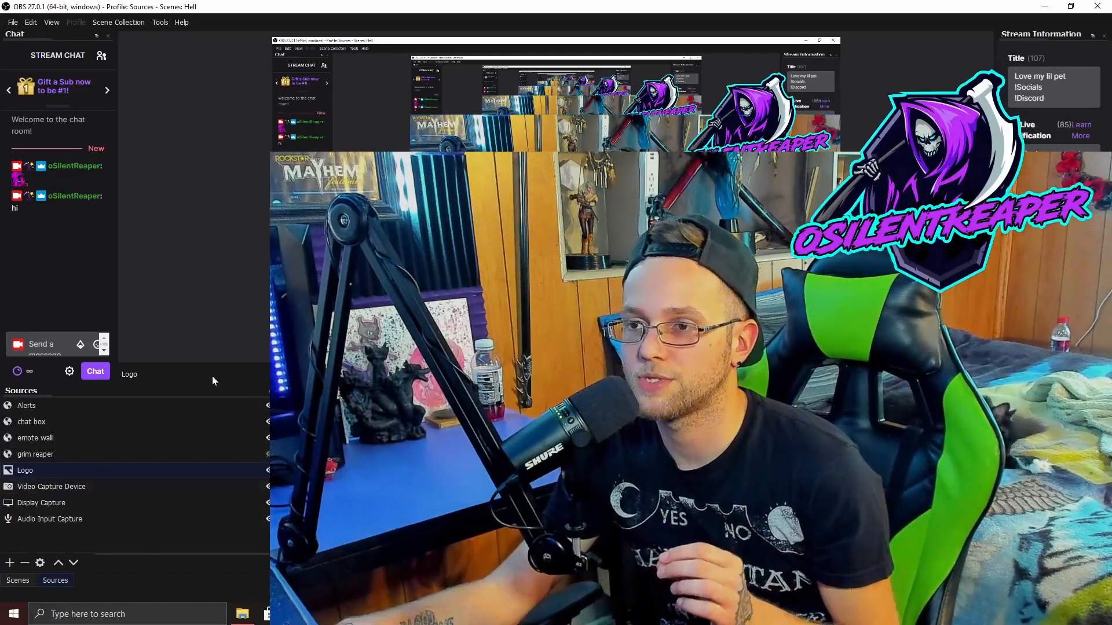
- Shrink the webcam source back into the lower-right corner of the canvas and deselect it
click(410, 129)
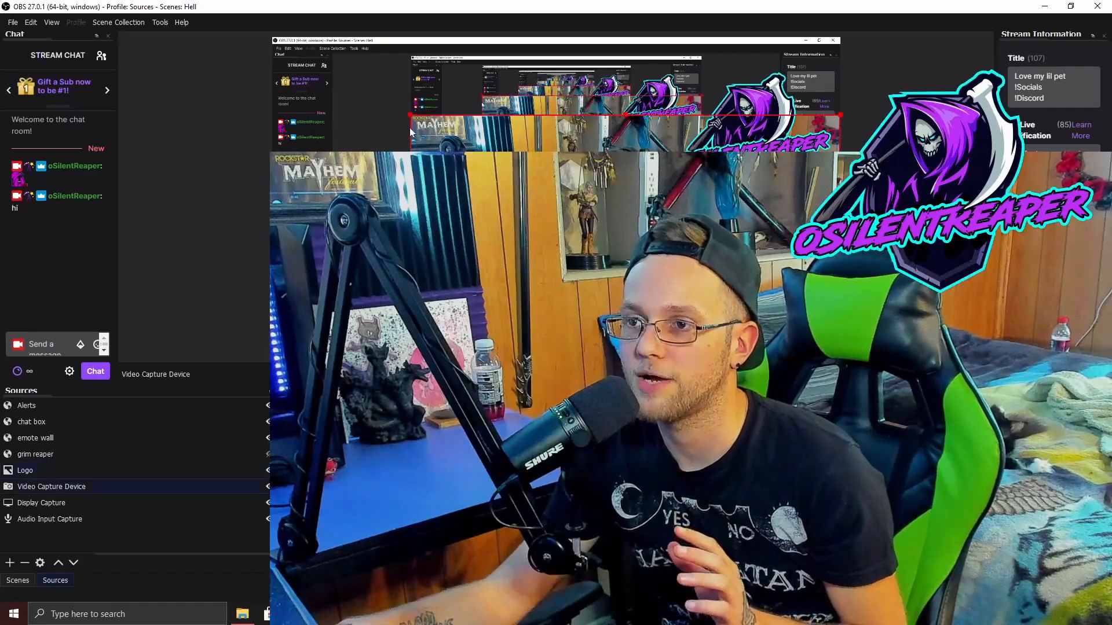
drag(413, 117, 695, 311)
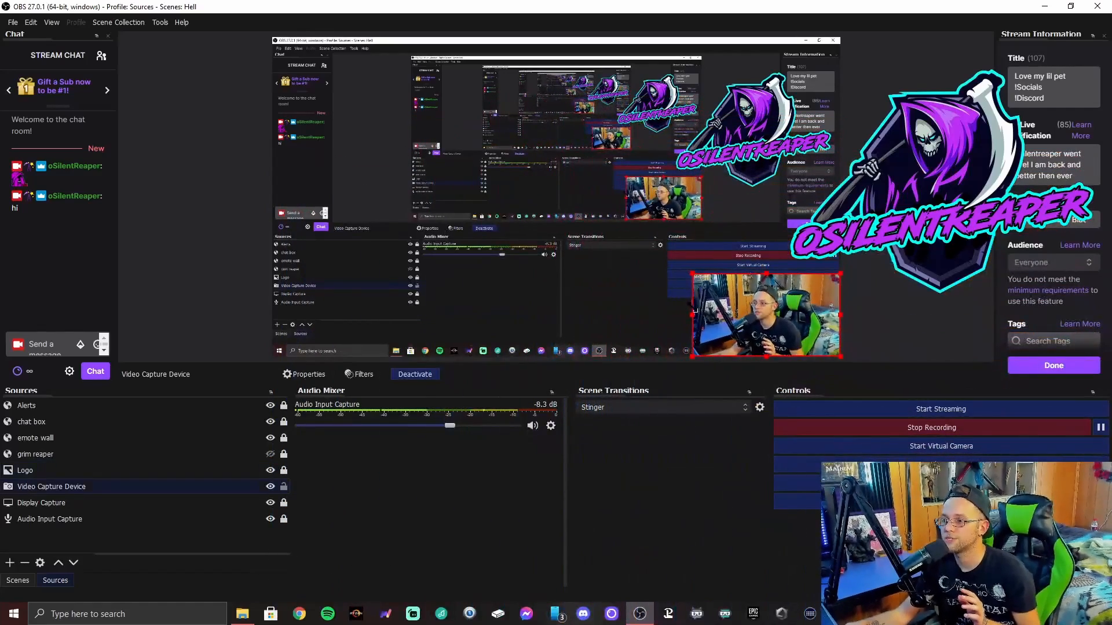
click(159, 171)
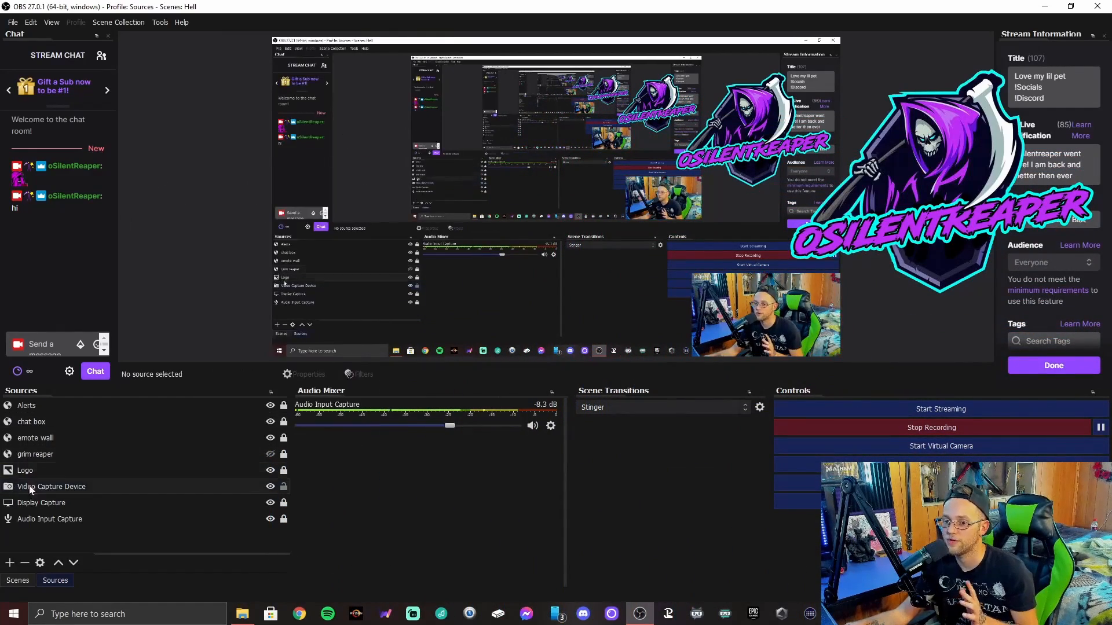
- Hide and show the Display Capture source twice
click(270, 503)
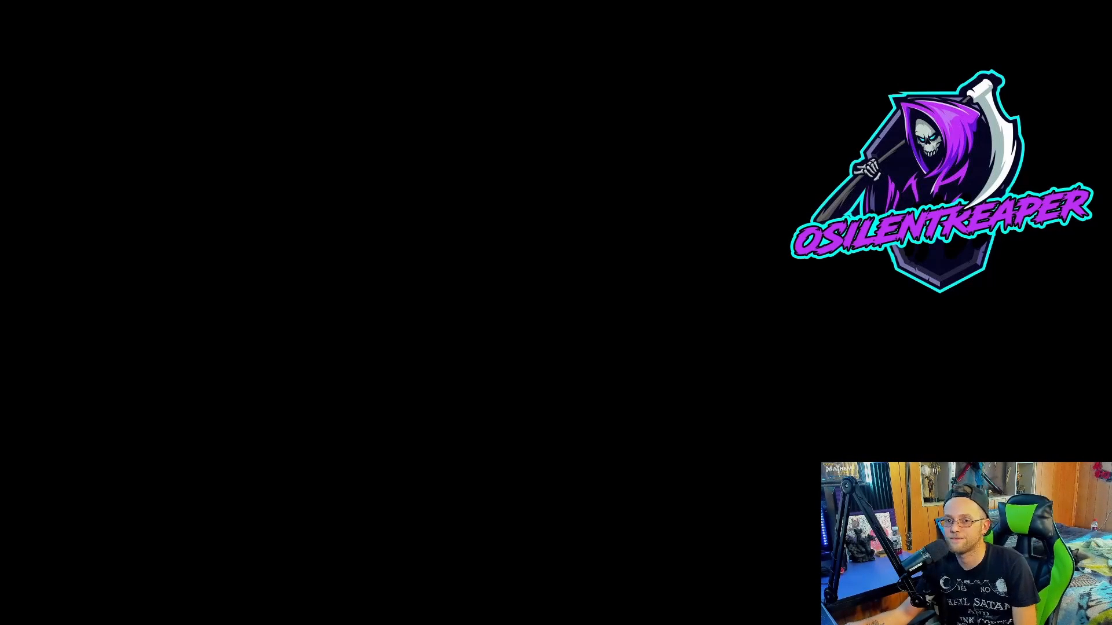
click(270, 503)
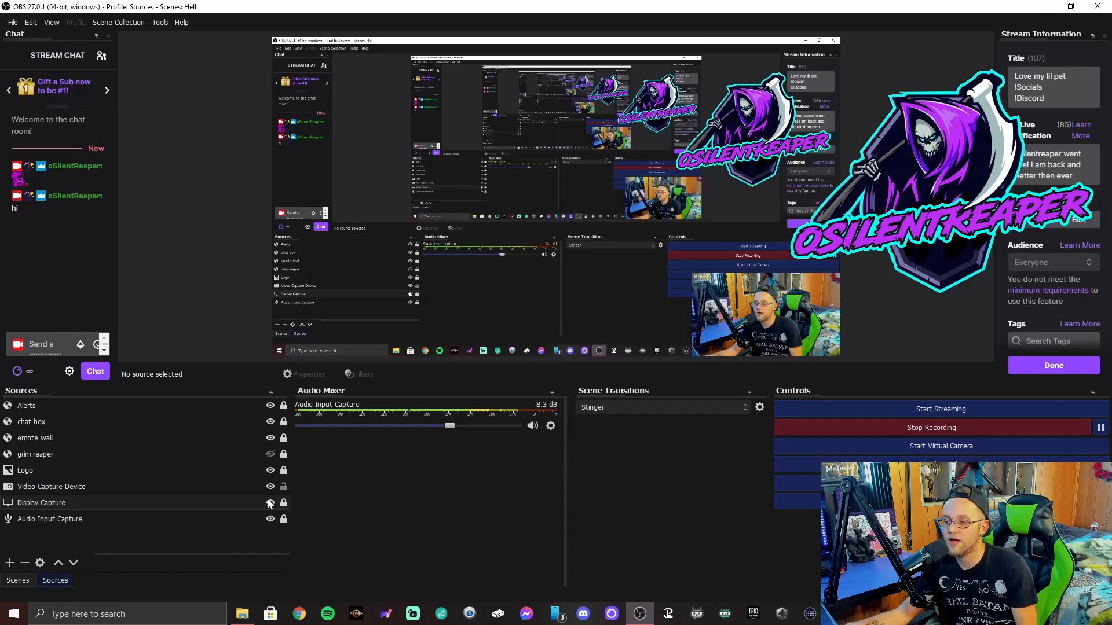
right_click(222, 301)
click(150, 252)
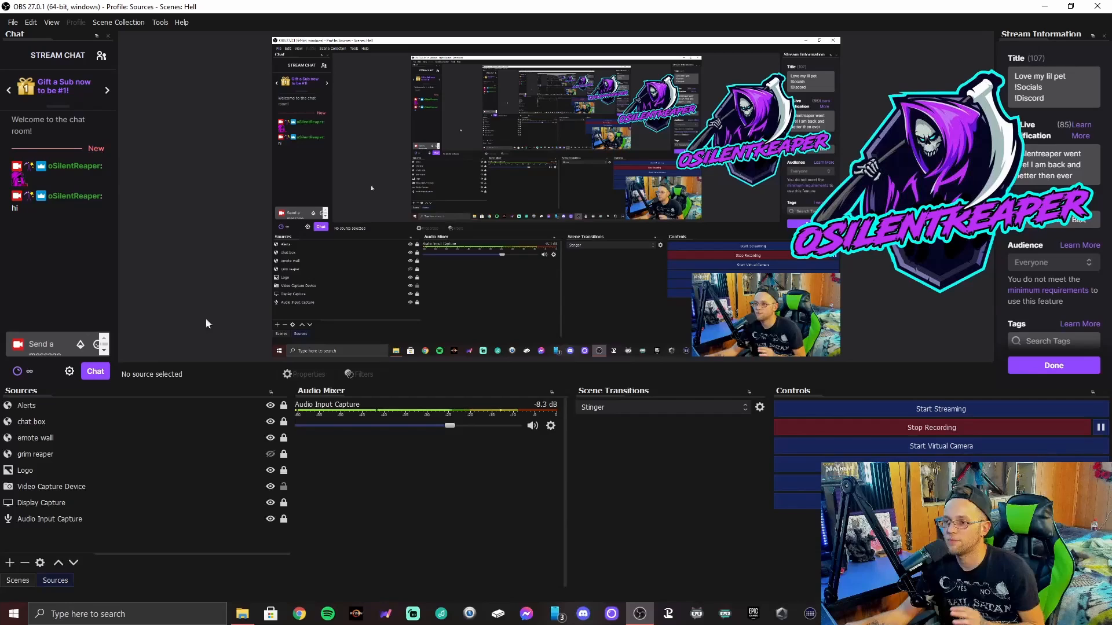
click(270, 503)
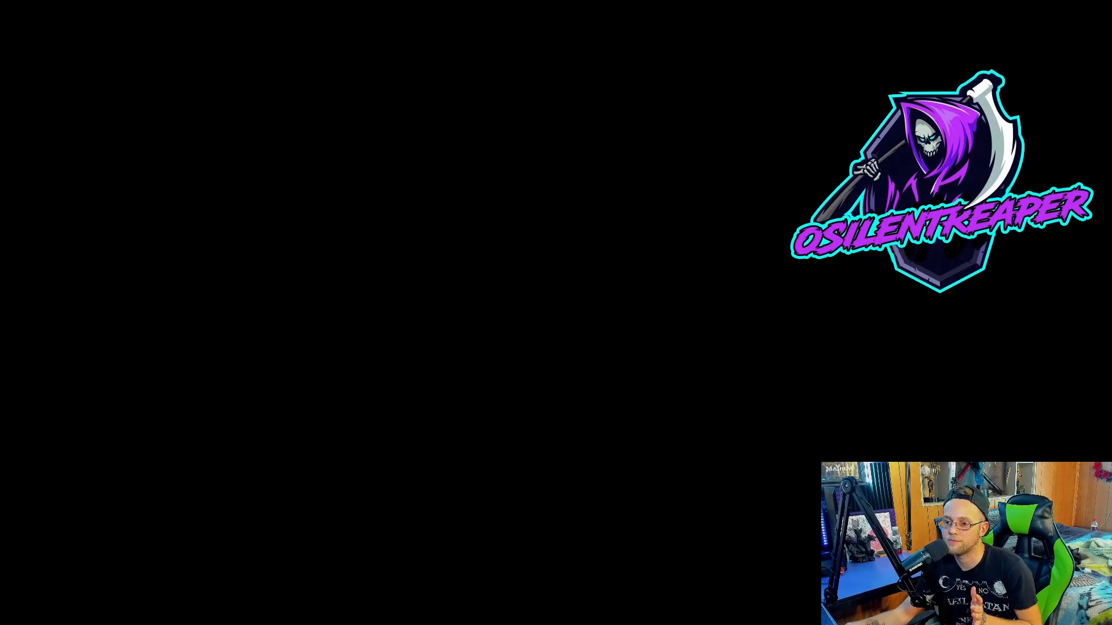
click(270, 503)
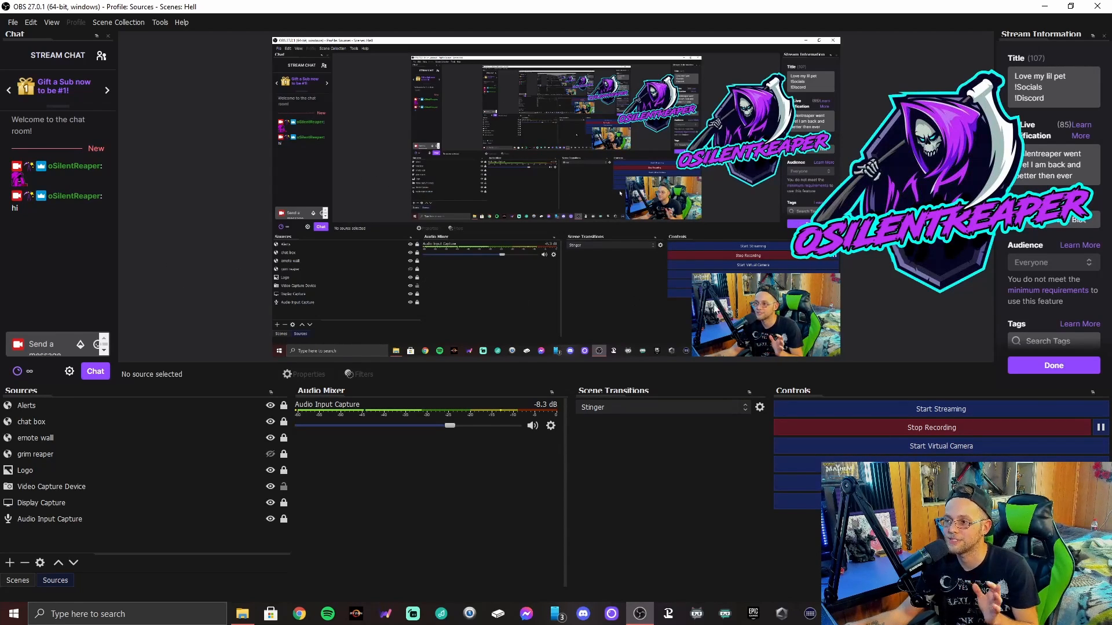
- Move the webcam source to the middle of the canvas and back to its lower-right corner
drag(747, 317, 583, 257)
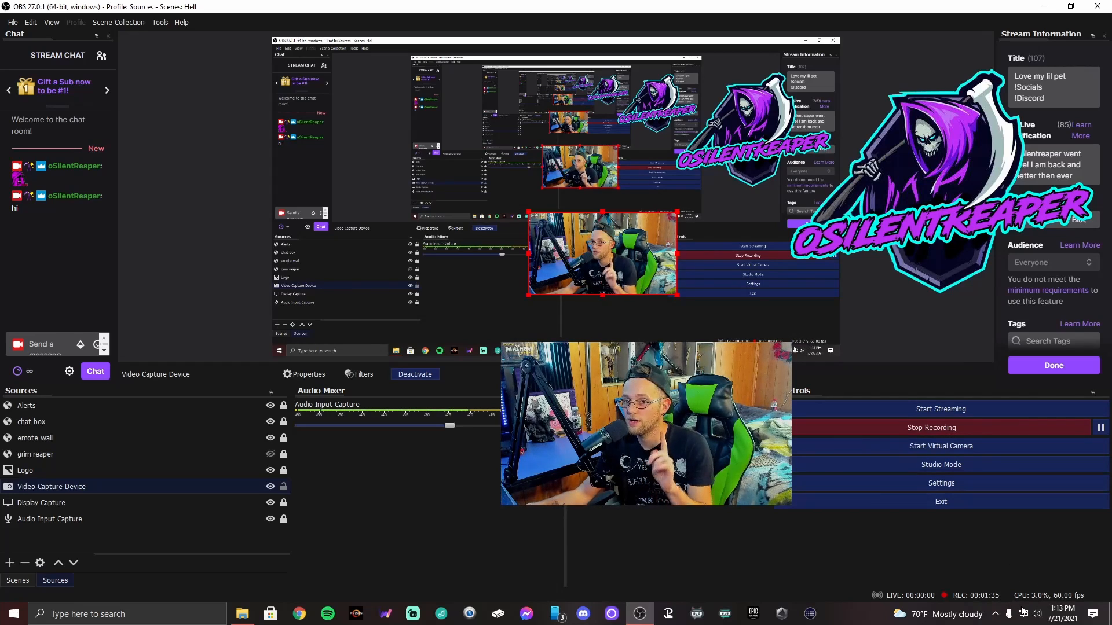
drag(607, 263, 771, 320)
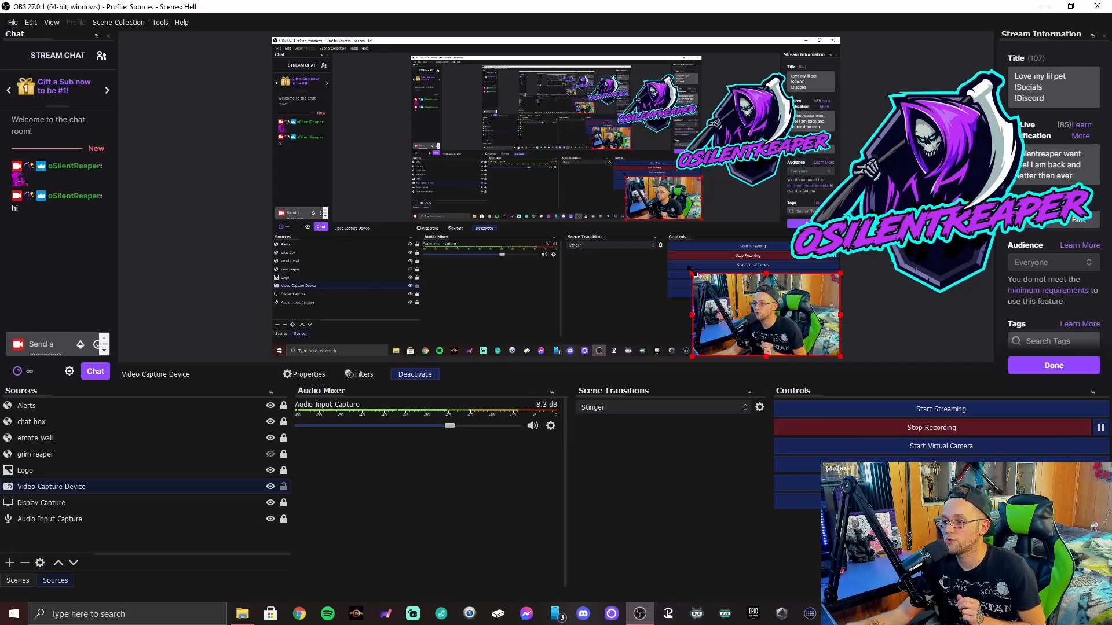
- Enlarge the webcam source slightly in the lower-right corner of the canvas and deselect it
drag(692, 273, 644, 246)
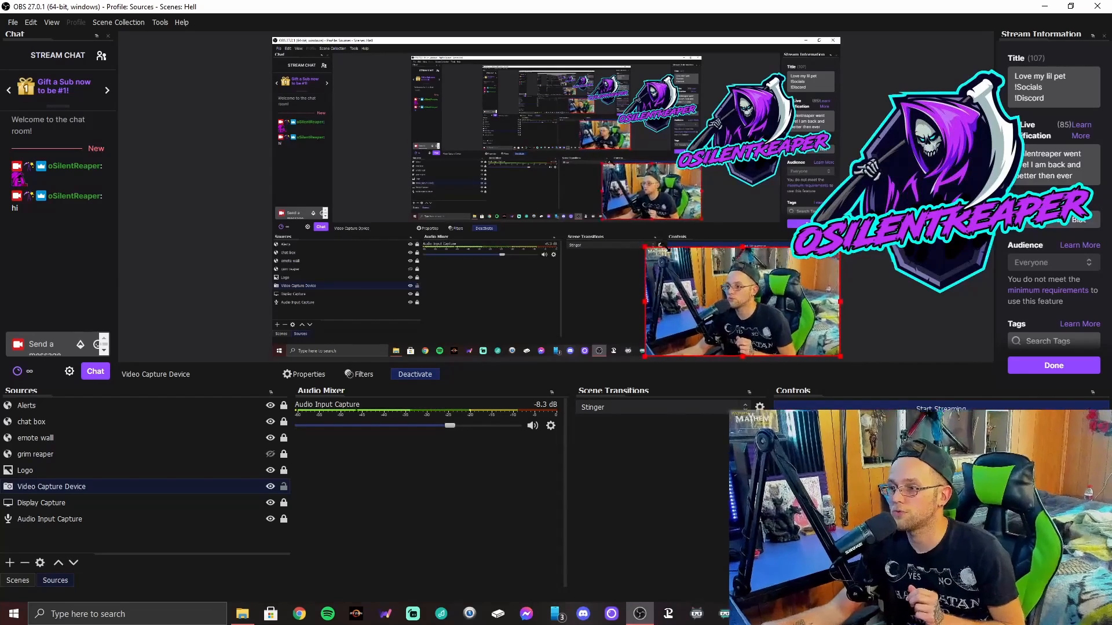
right_click(211, 247)
click(186, 202)
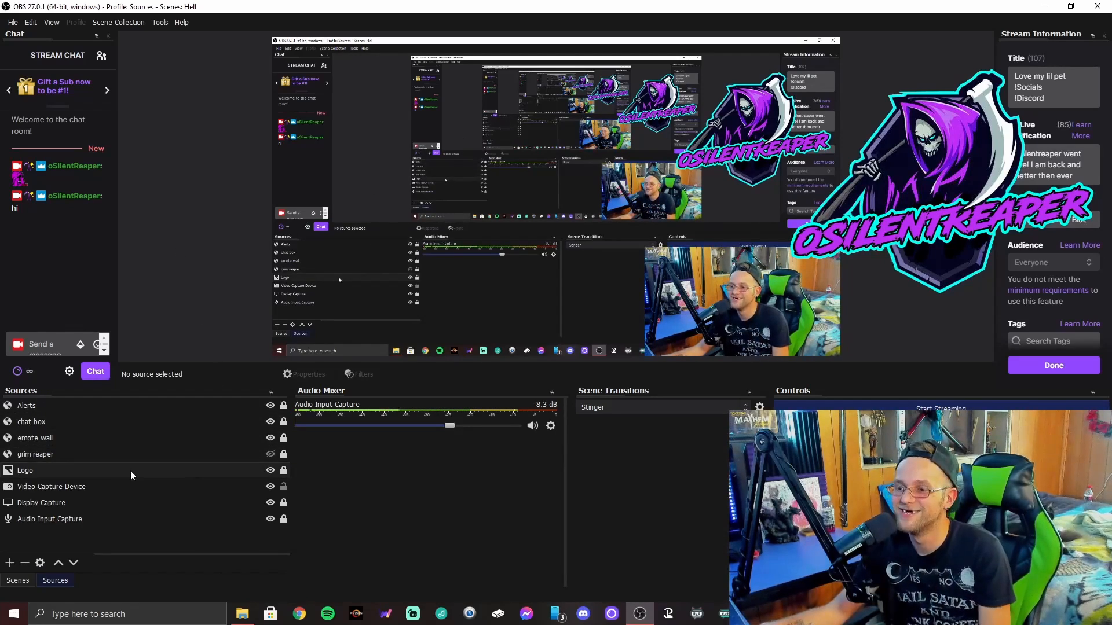
right_click(217, 258)
click(158, 218)
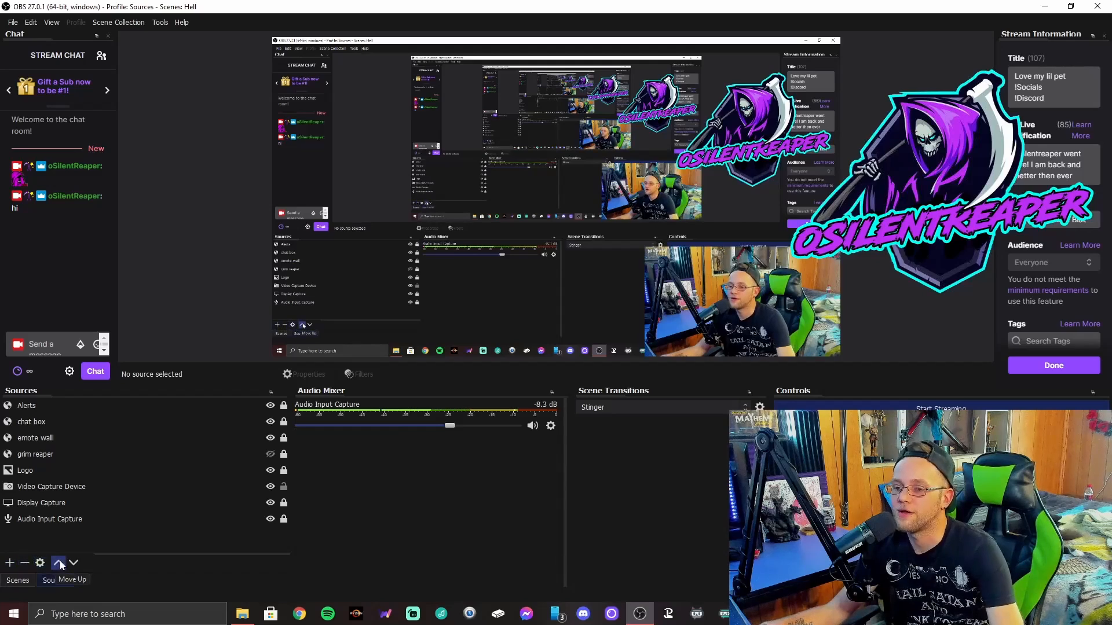
- Add the existing Text (GDI+) source Socials to the scene and place it, enlarged, in the middle of the canvas
click(11, 563)
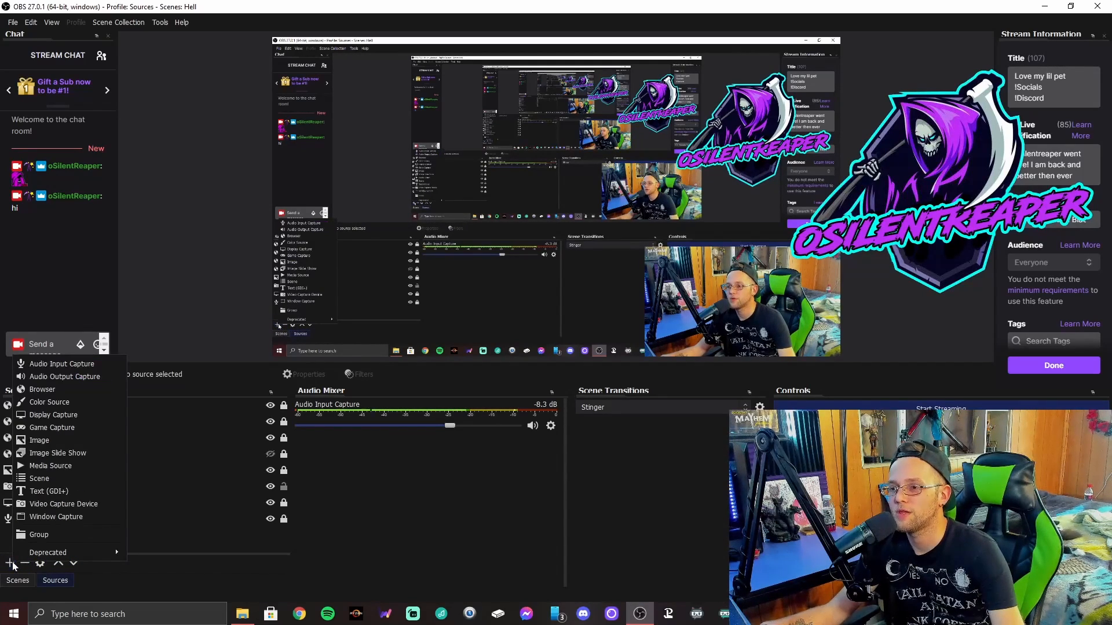
click(48, 491)
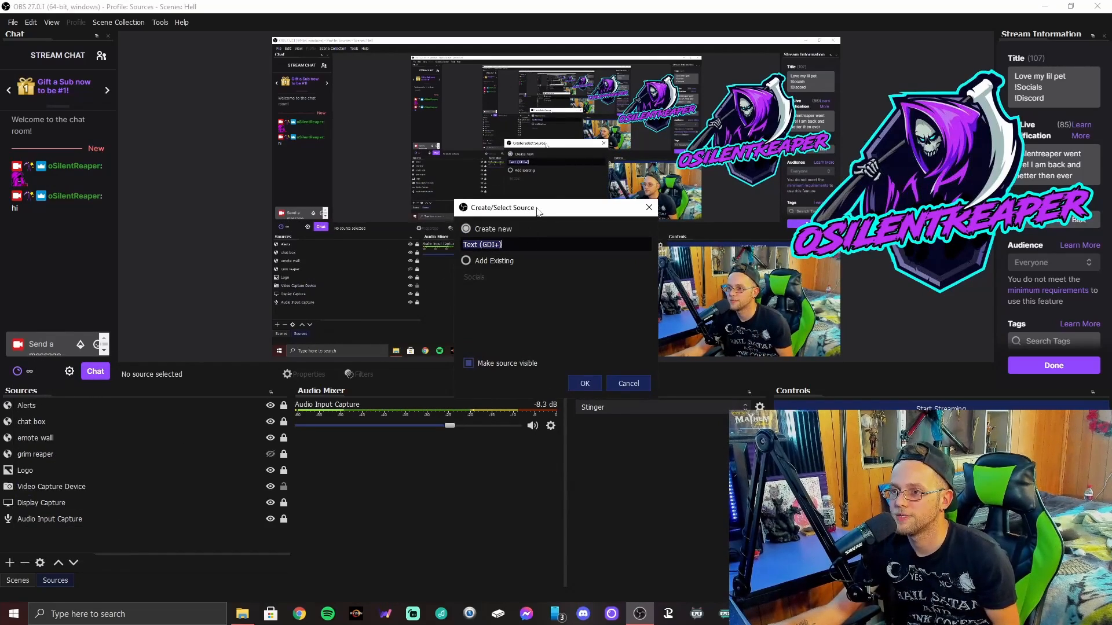
drag(538, 212, 540, 193)
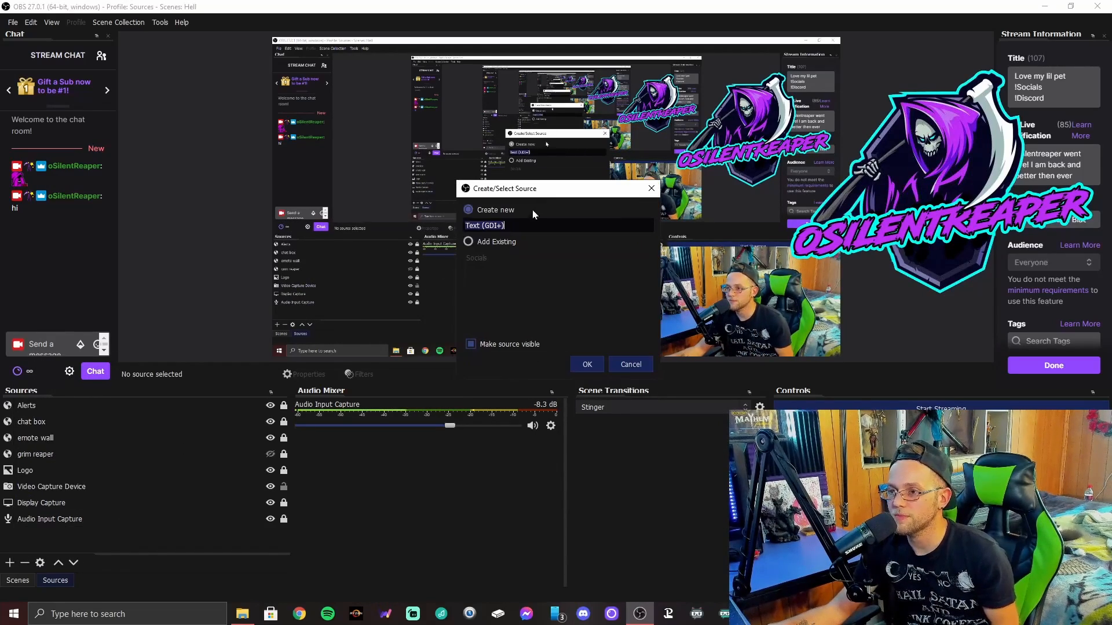
click(474, 242)
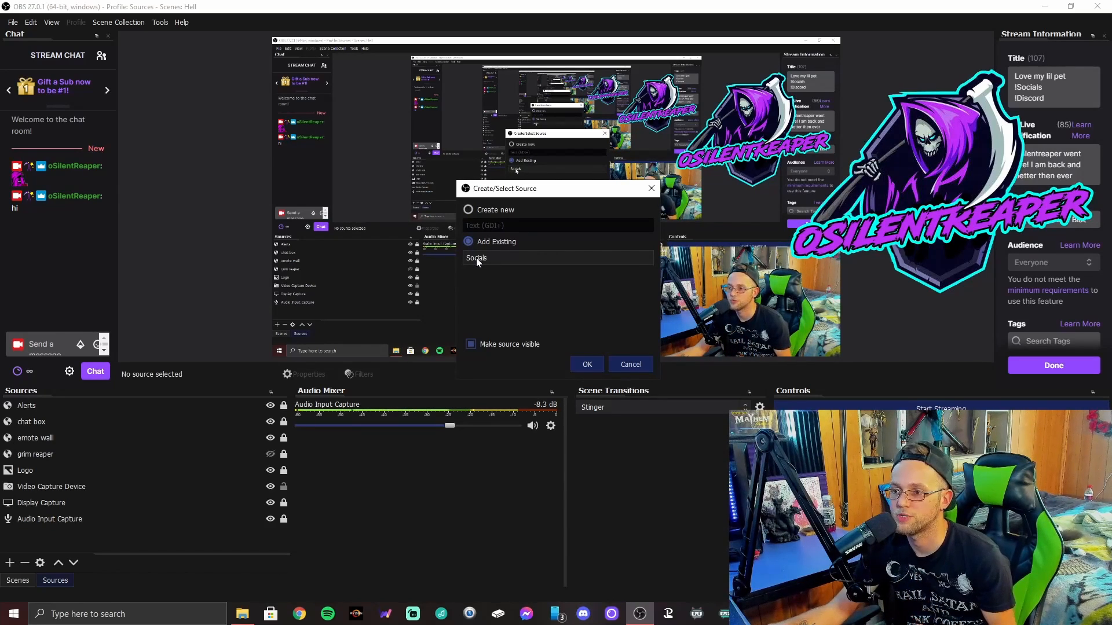
click(477, 258)
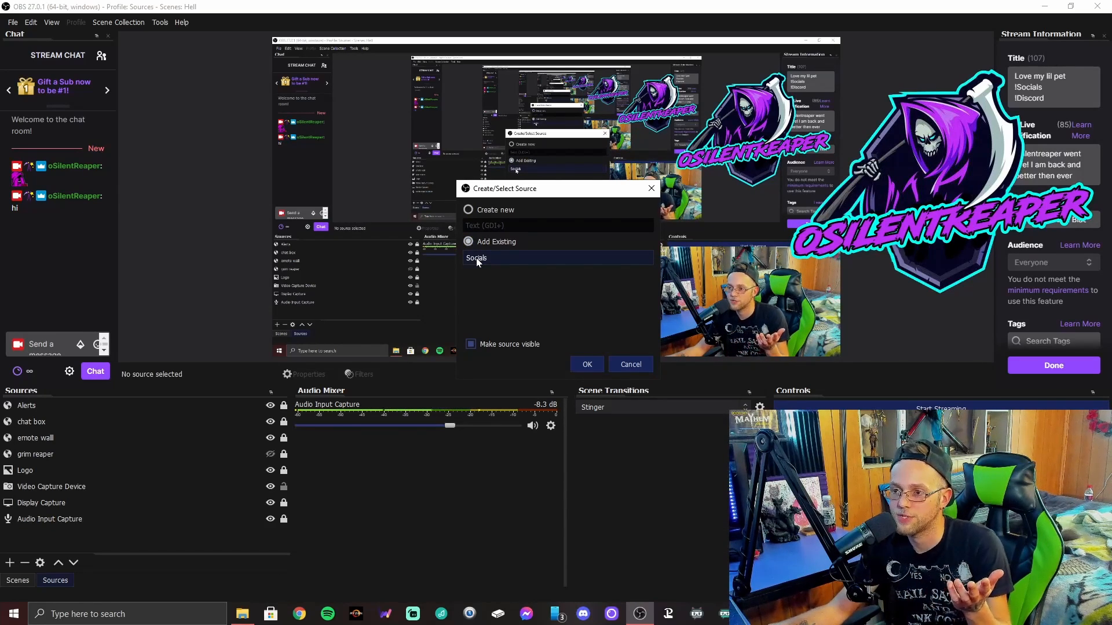
click(587, 364)
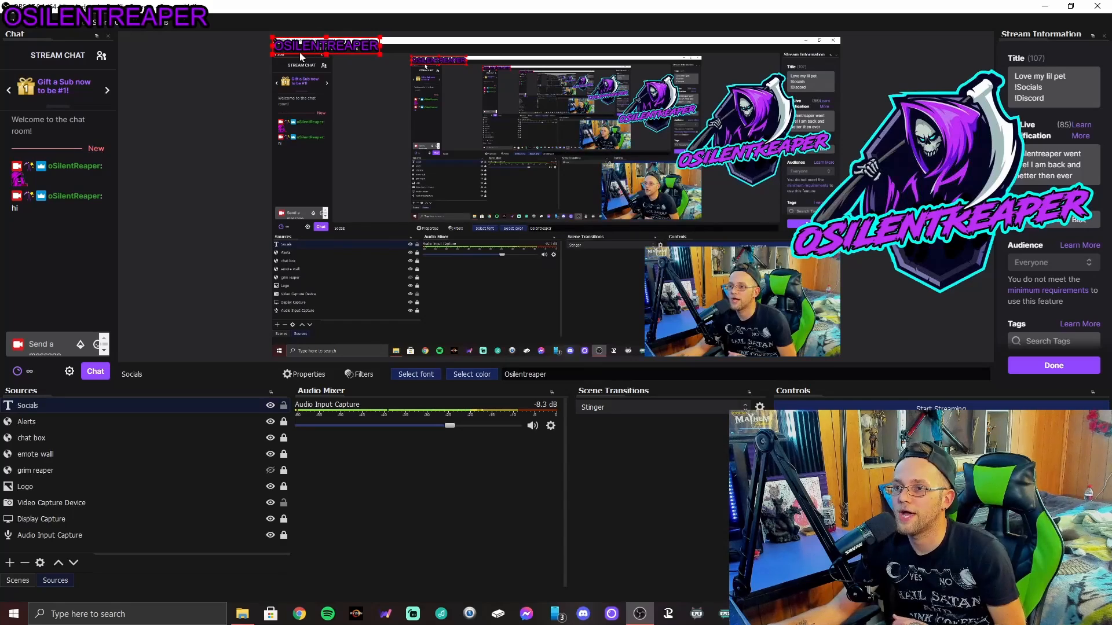
drag(311, 50, 548, 209)
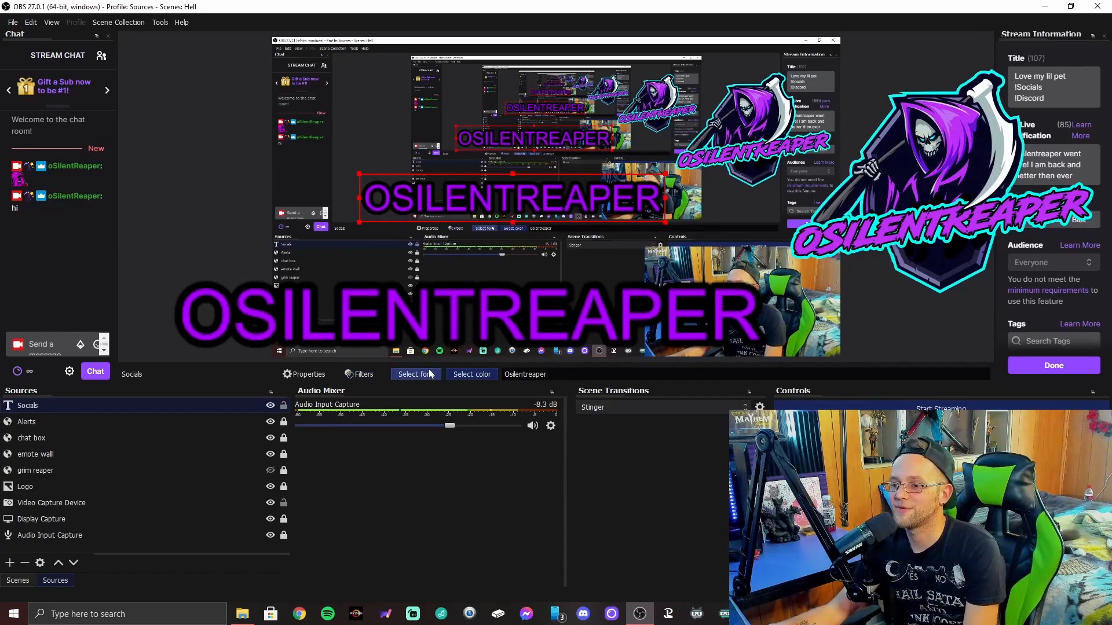
- Review the Socials text properties, including colour, alignment and outline, trying the opacity and background opacity and leaving them at 100% and 0%
click(304, 374)
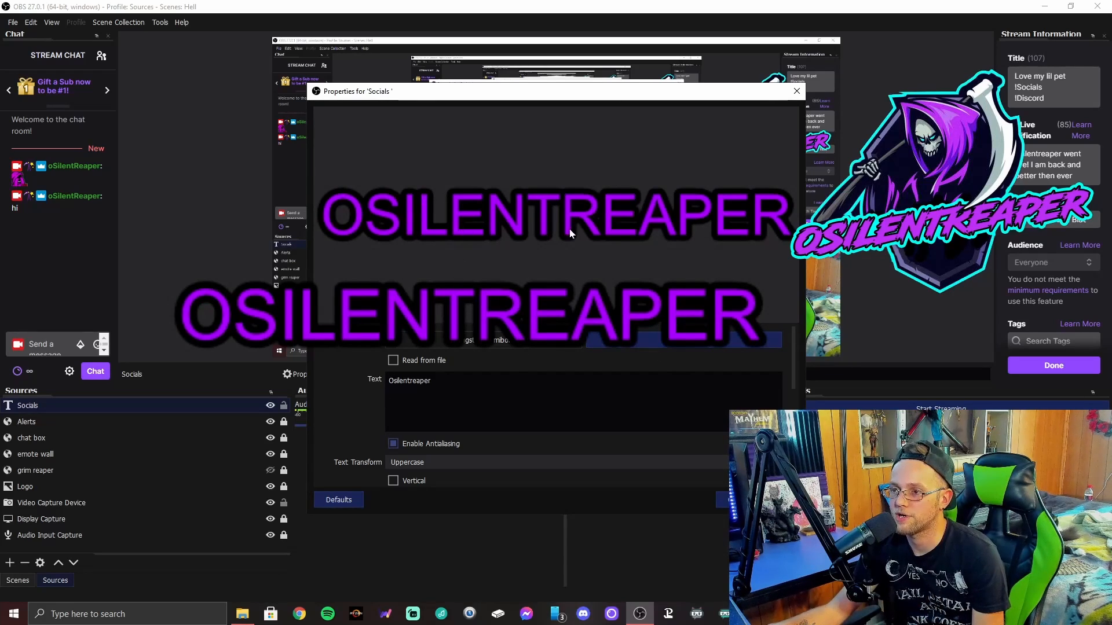
scroll(432, 430, down, 2)
scroll(523, 419, down, 2)
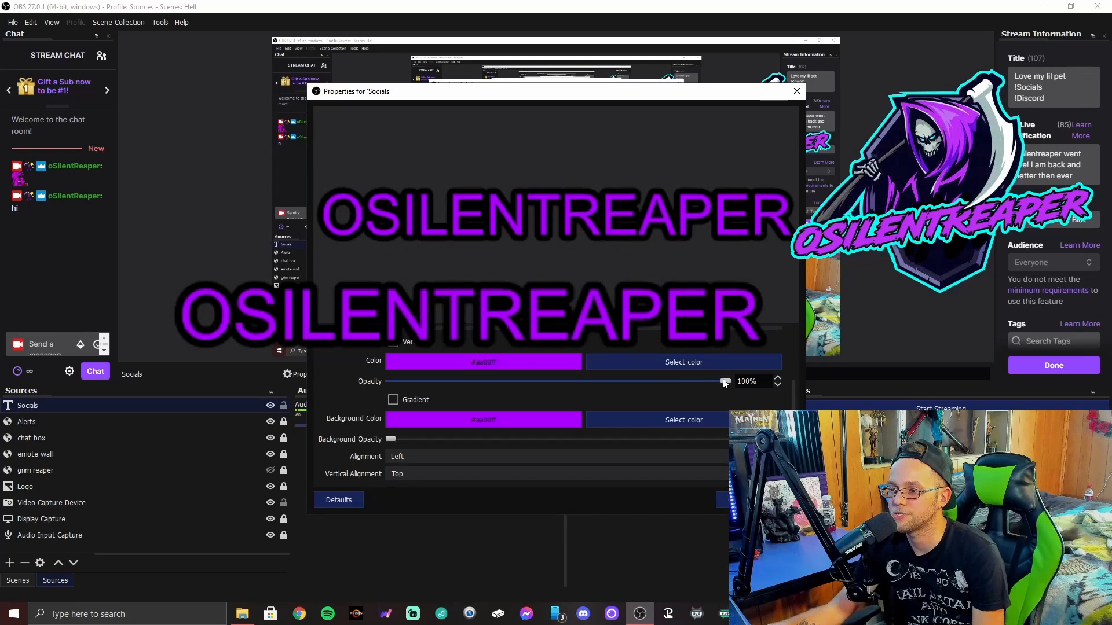
drag(689, 381, 746, 386)
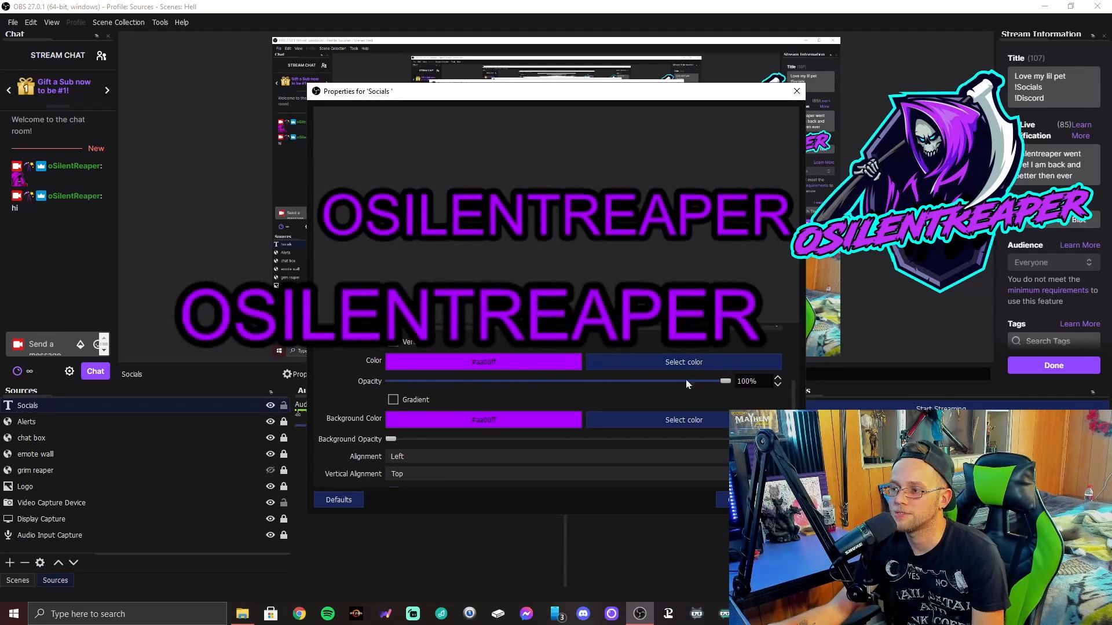
scroll(368, 387, down, 2)
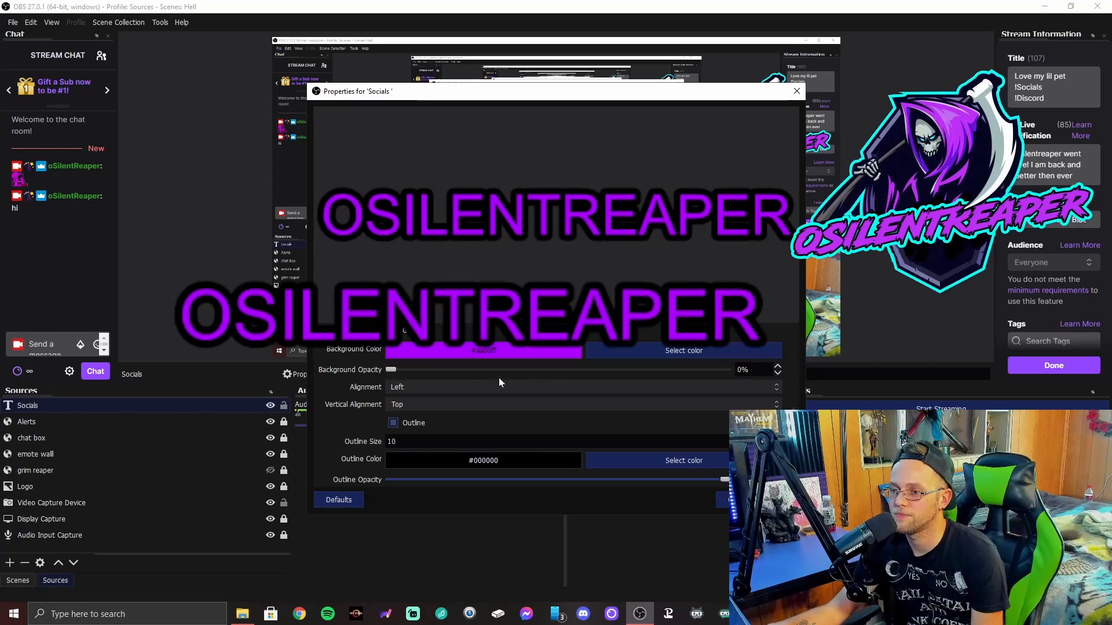
mouse_move(391, 370)
mouse_down()
mouse_move(725, 385)
mouse_move(383, 374)
mouse_up()
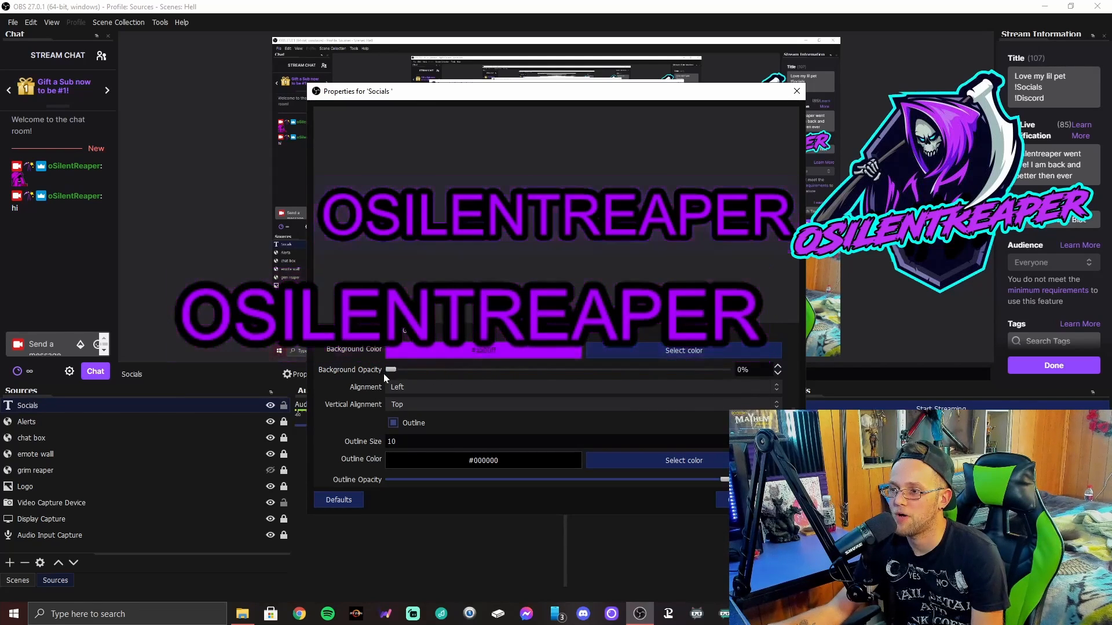
scroll(394, 428, down, 1)
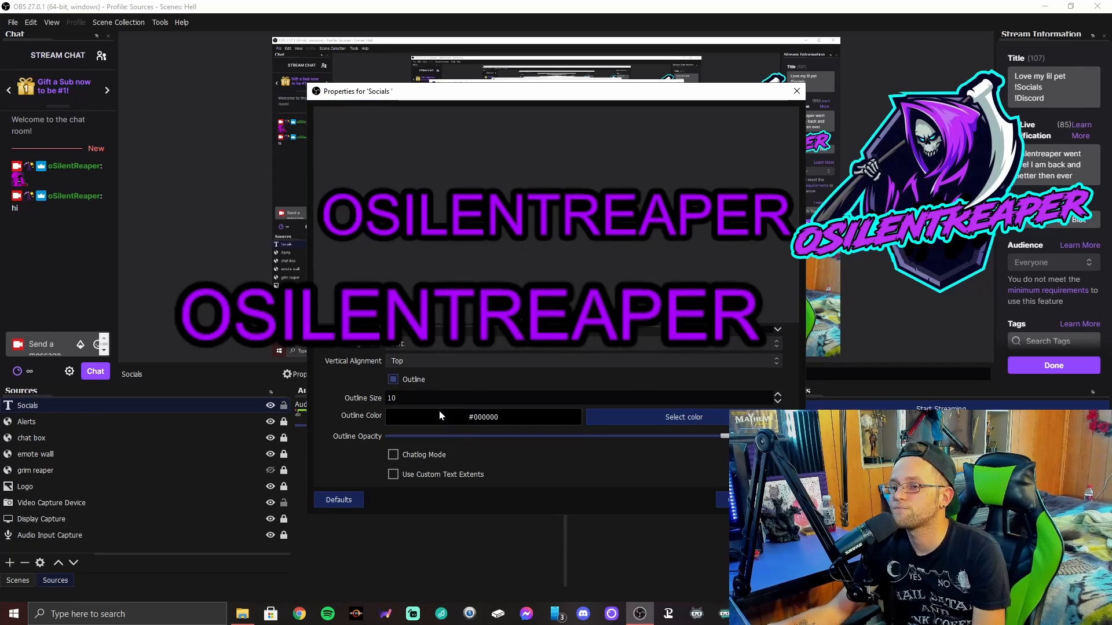
click(722, 502)
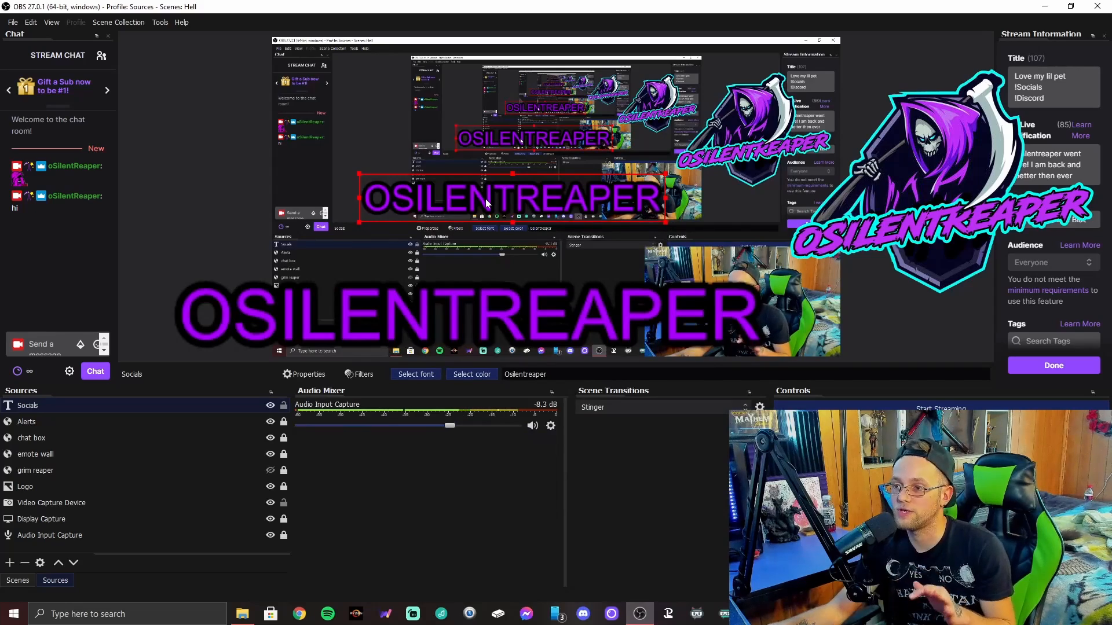
- Move the Socials text lower on the canvas, look over its source options and keep it selected
drag(485, 202, 455, 248)
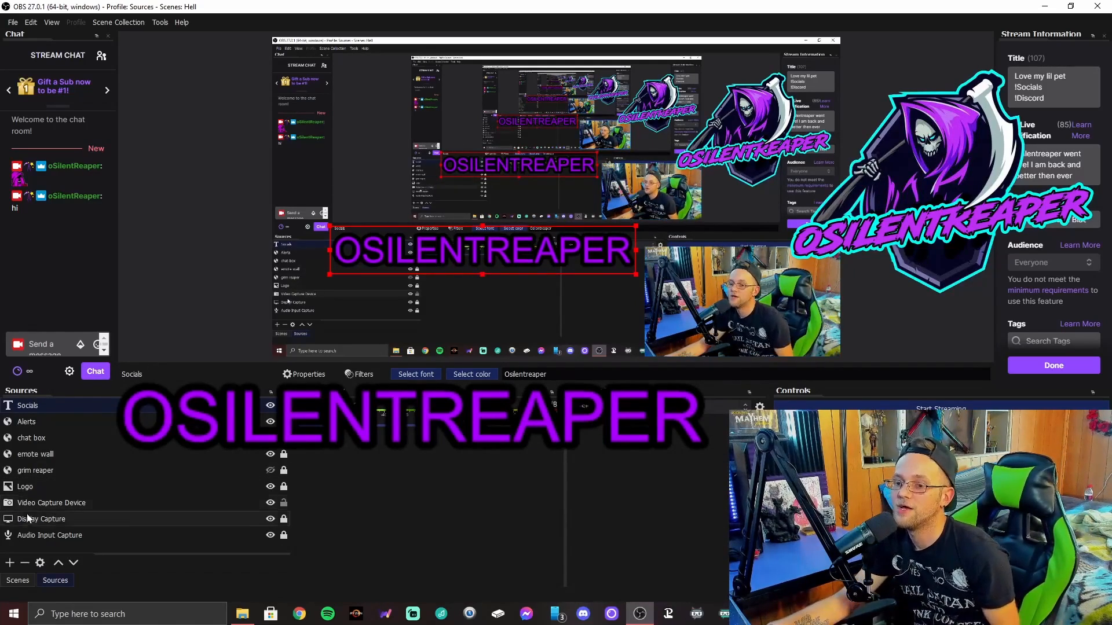
right_click(221, 406)
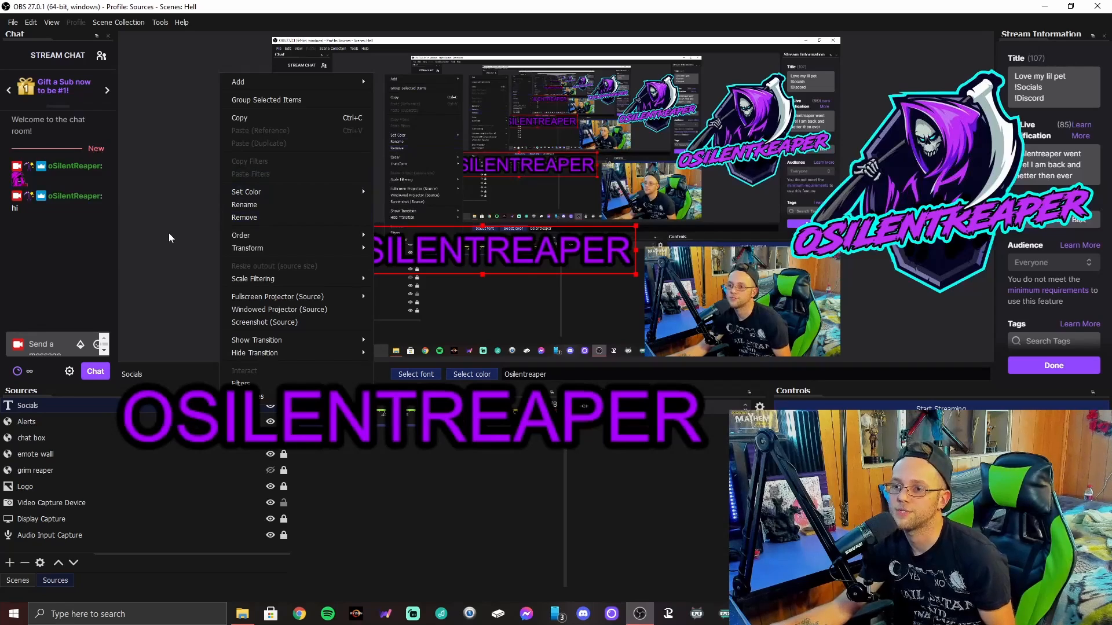
click(189, 239)
click(444, 247)
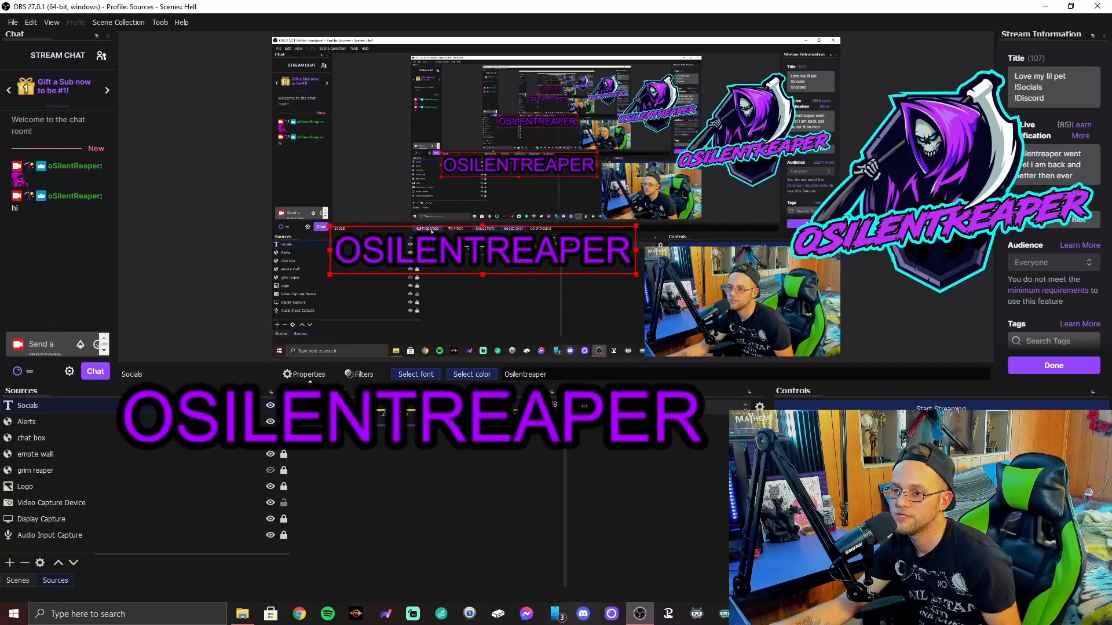
- Lock and unlock the Socials text source, and reposition it higher and closer to the middle of the canvas
click(284, 406)
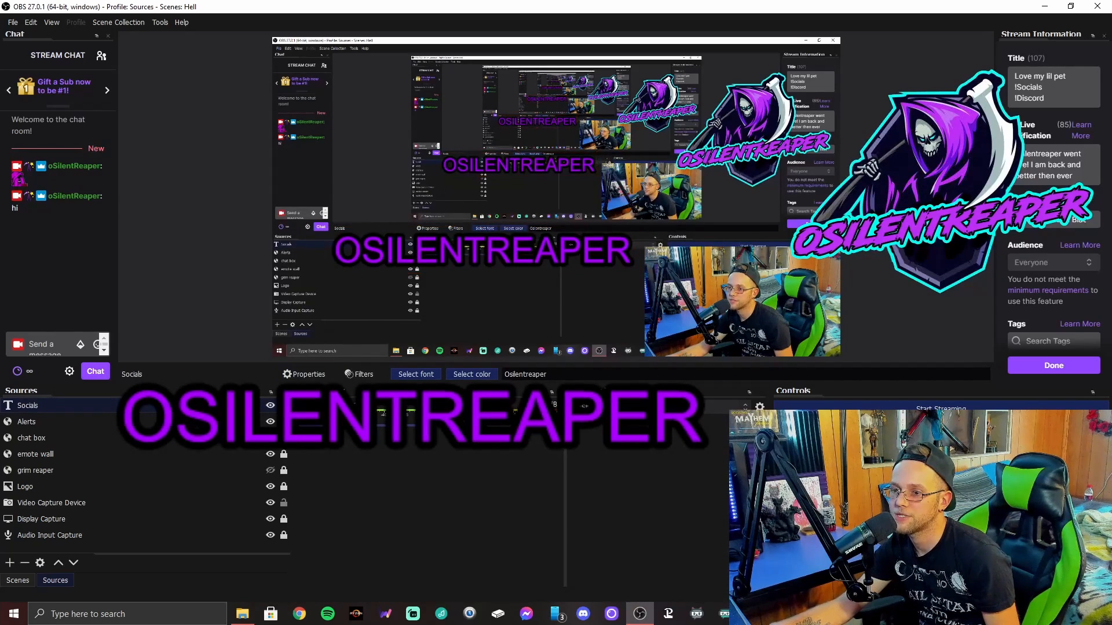
click(284, 405)
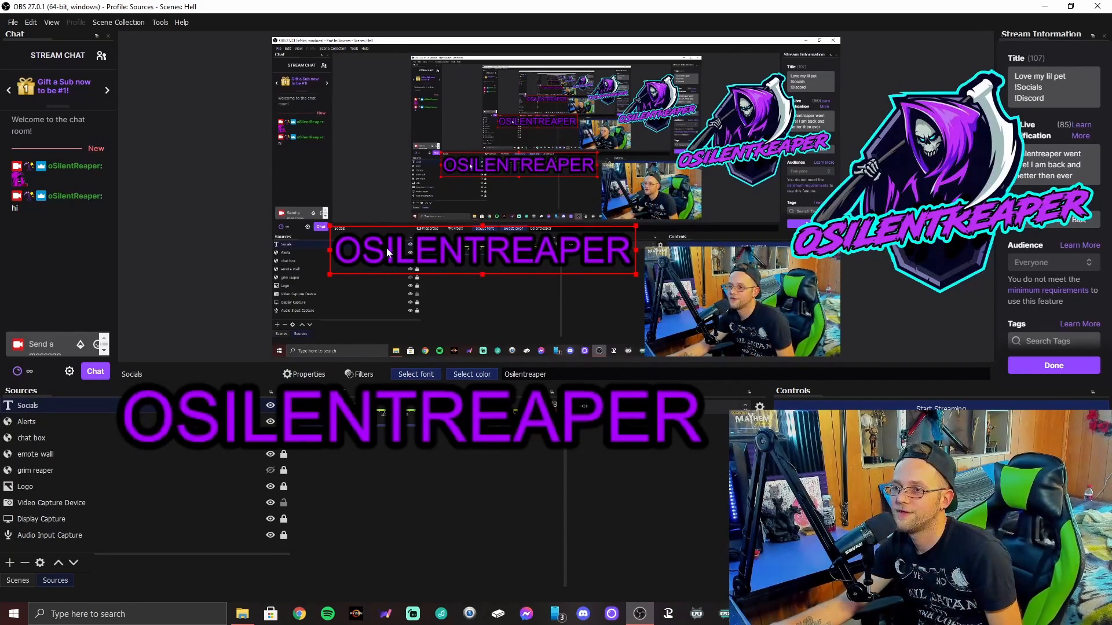
drag(387, 248, 509, 211)
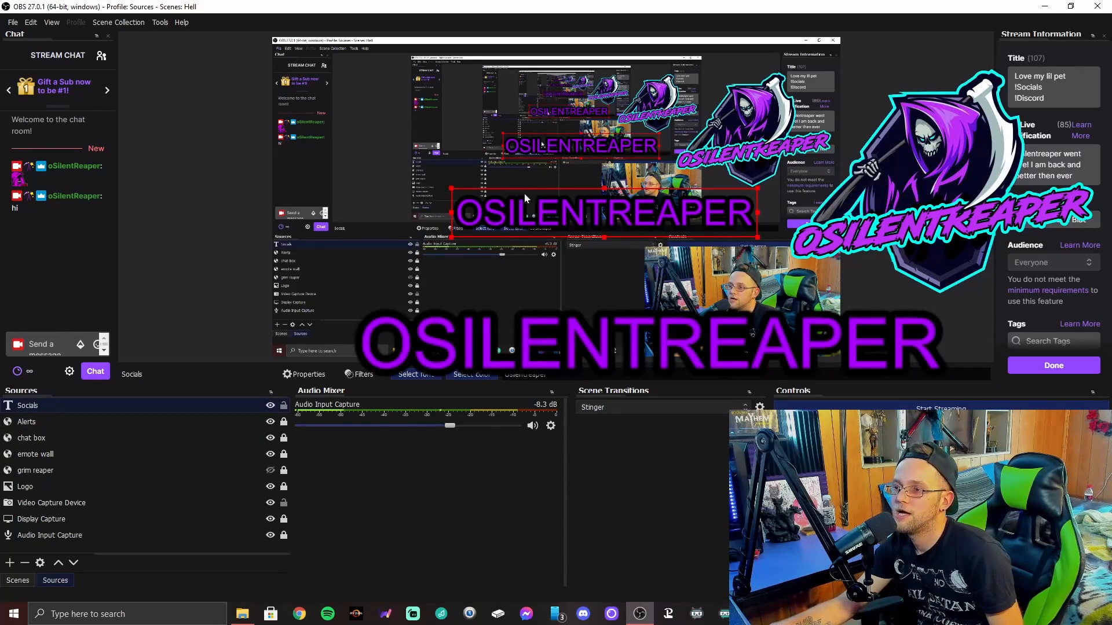
drag(525, 198, 488, 229)
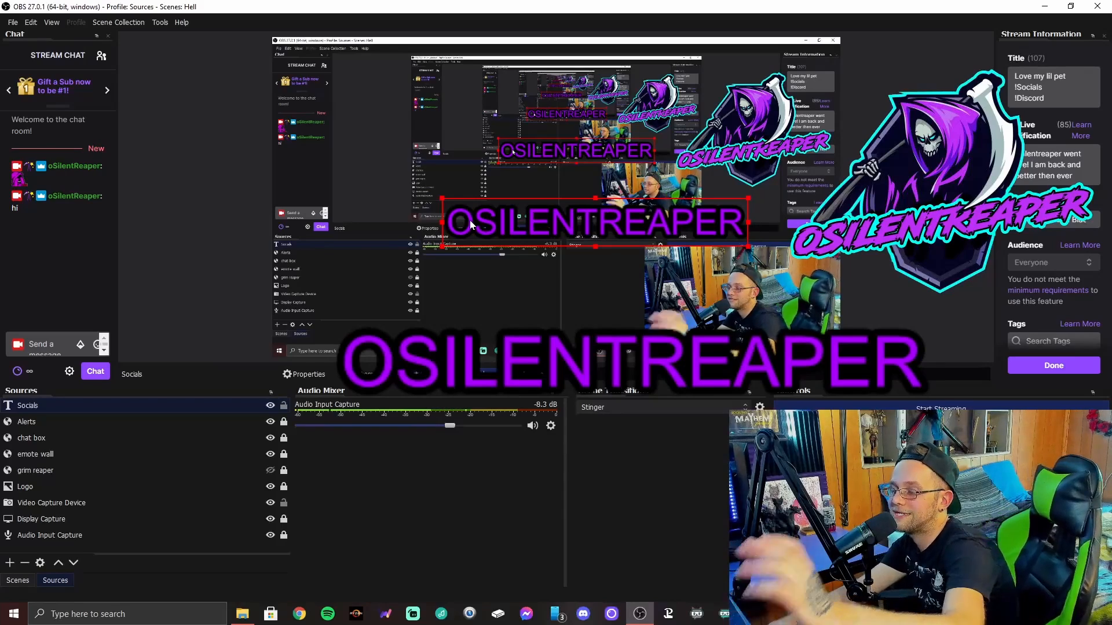
- Remove the Socials text source from the scene
key(Delete)
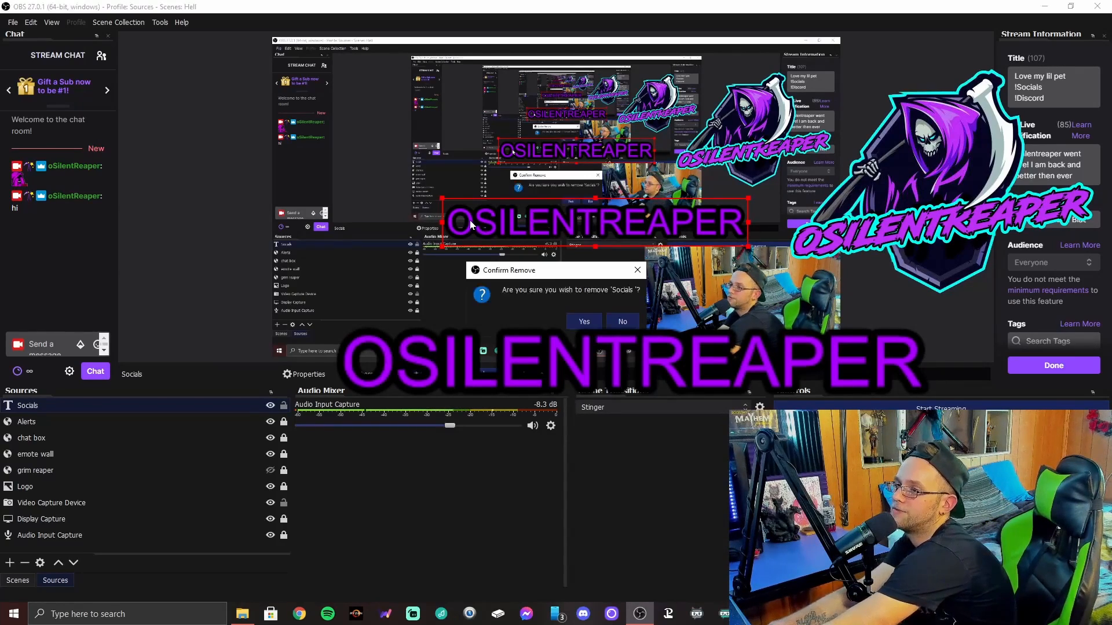
click(584, 321)
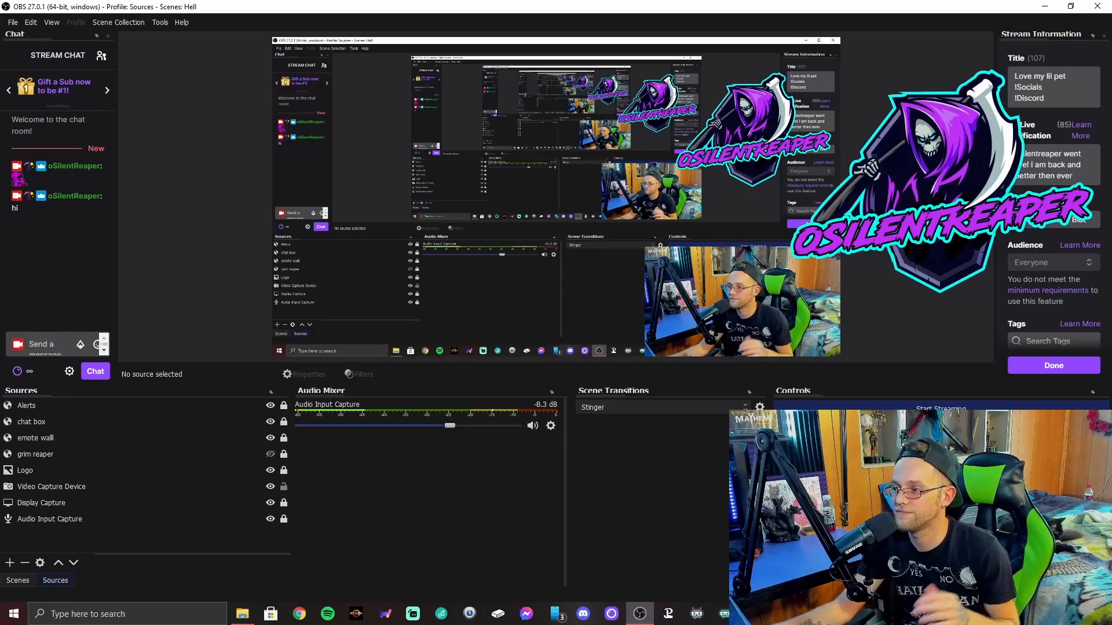
- Add the existing image source facebook to the scene and move it into the left-centre area of the canvas
click(11, 564)
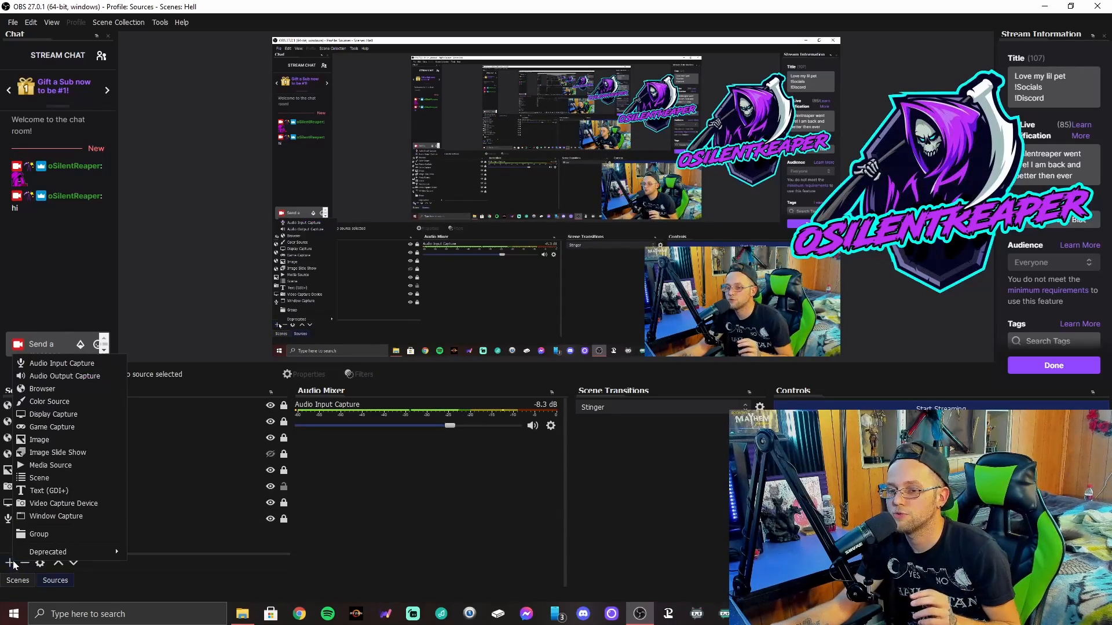
click(48, 440)
click(476, 260)
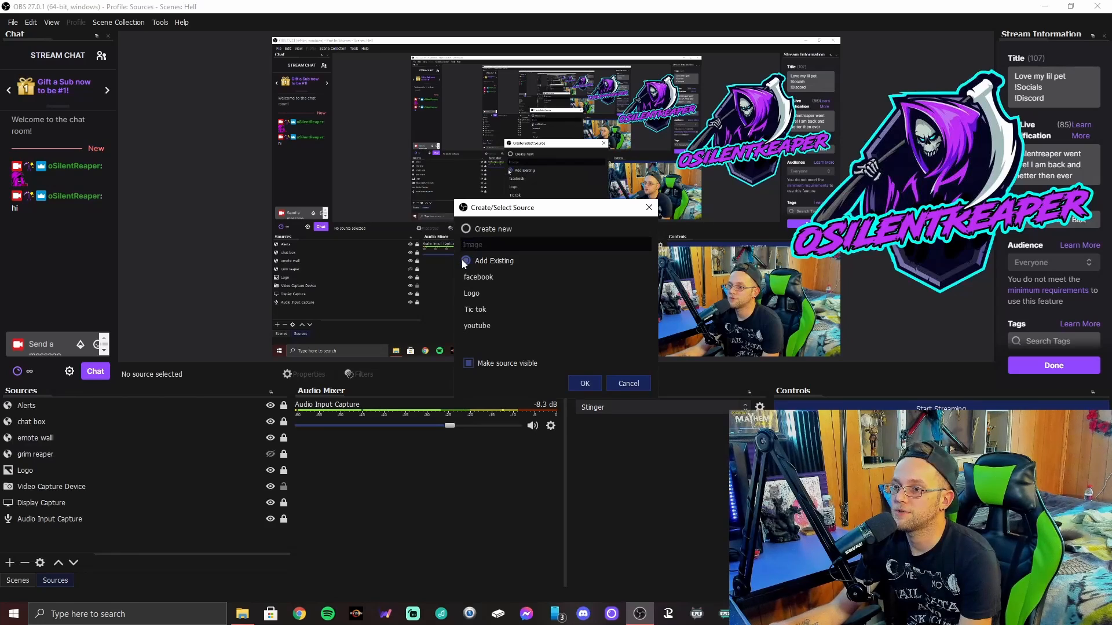
click(474, 276)
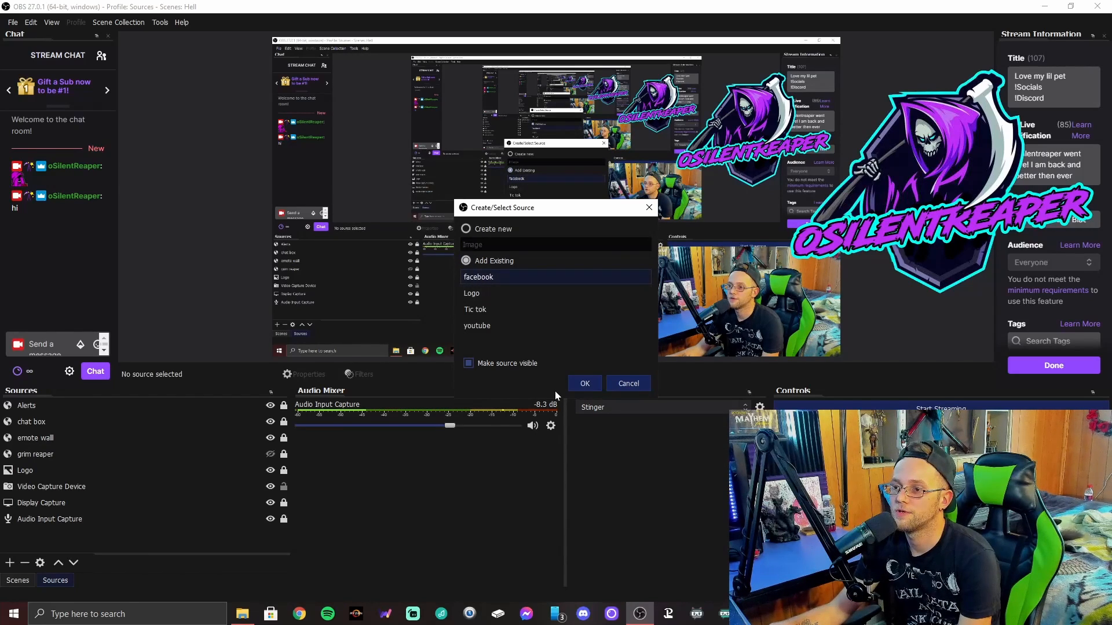
click(583, 384)
drag(317, 81, 462, 152)
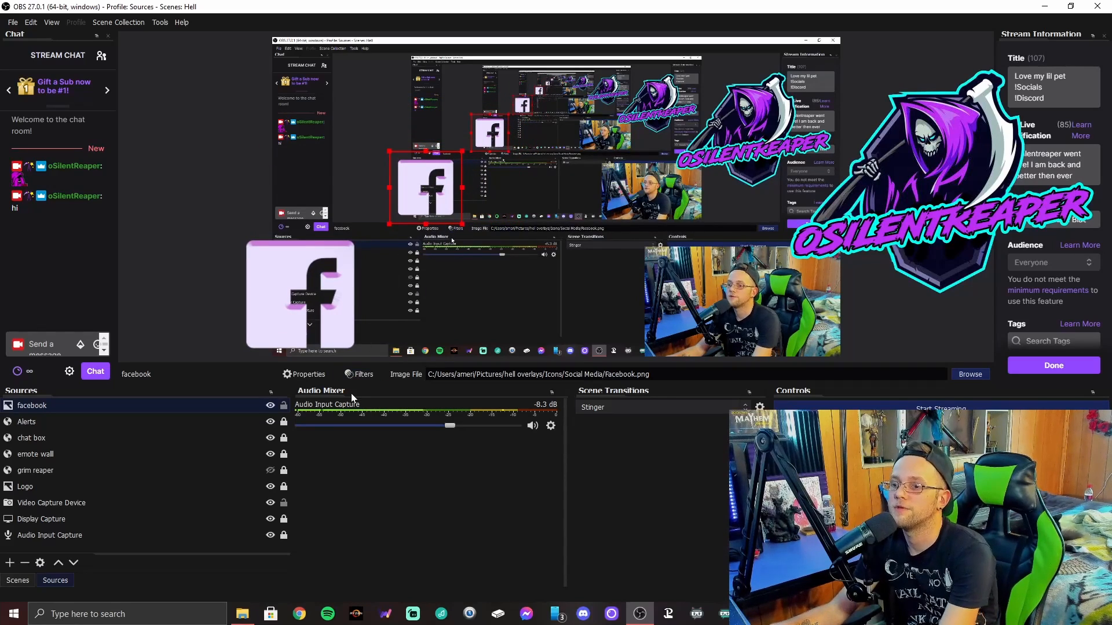
- Review the facebook image source's properties and remove the source from the scene
click(307, 374)
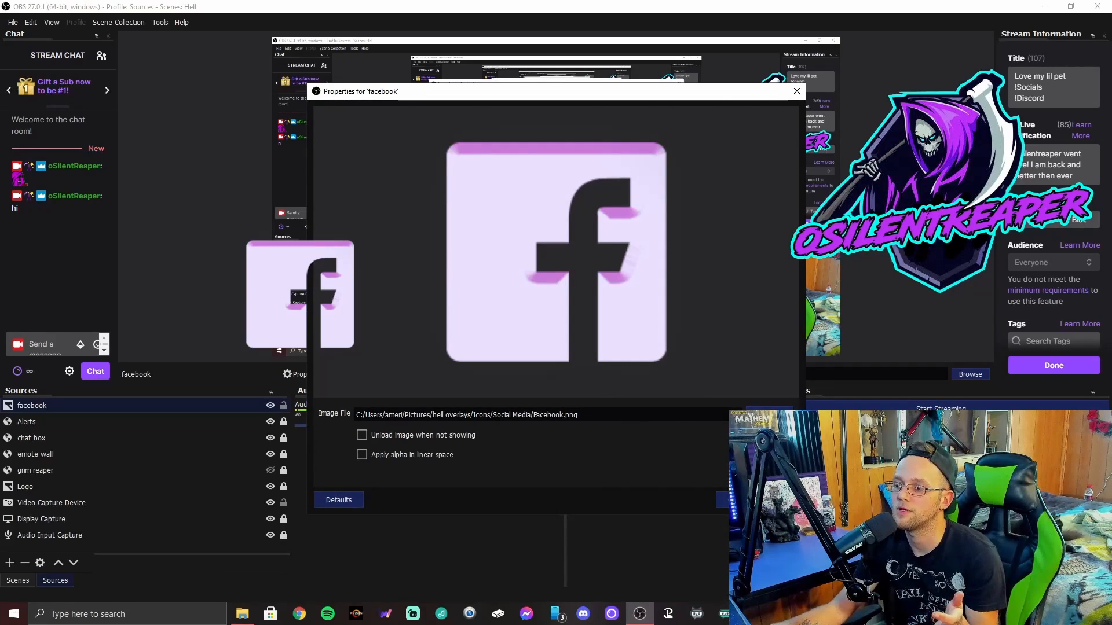
click(738, 500)
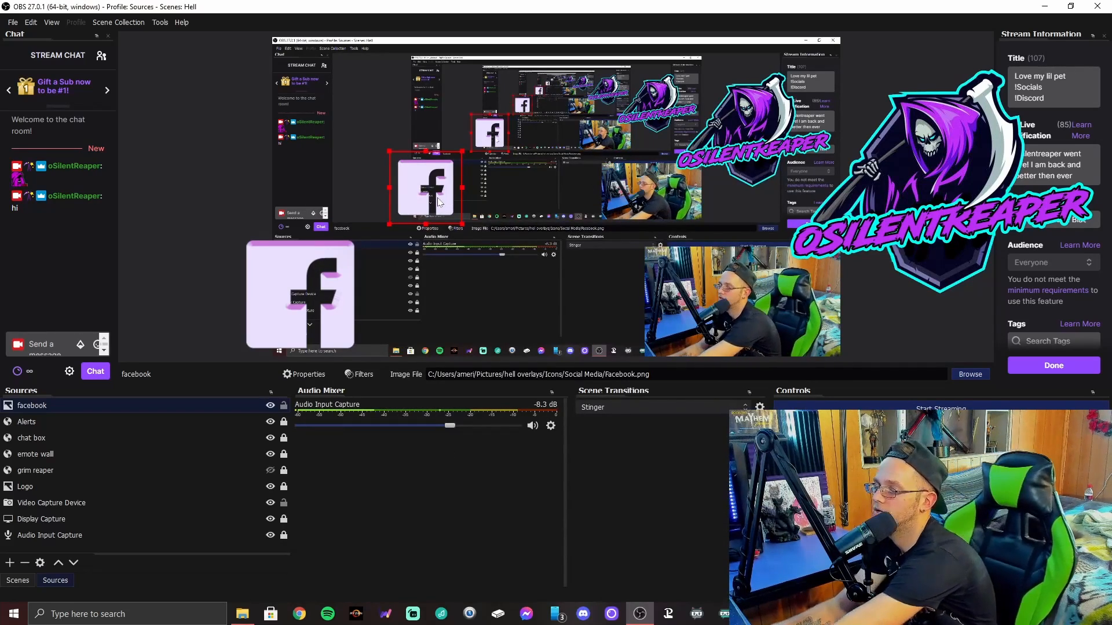
key(Delete)
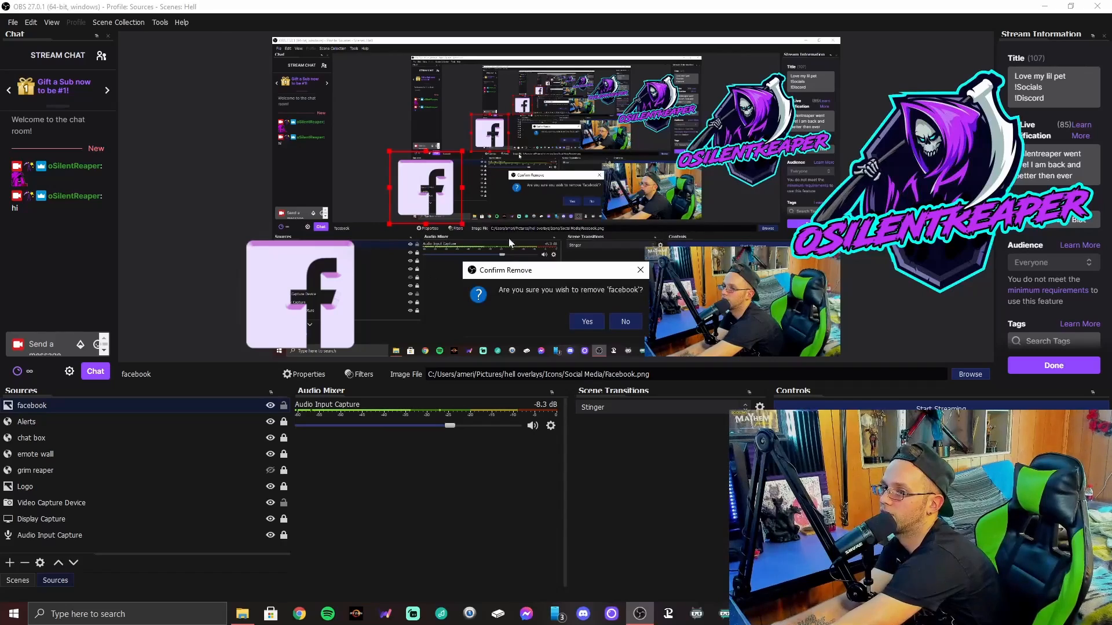
click(585, 325)
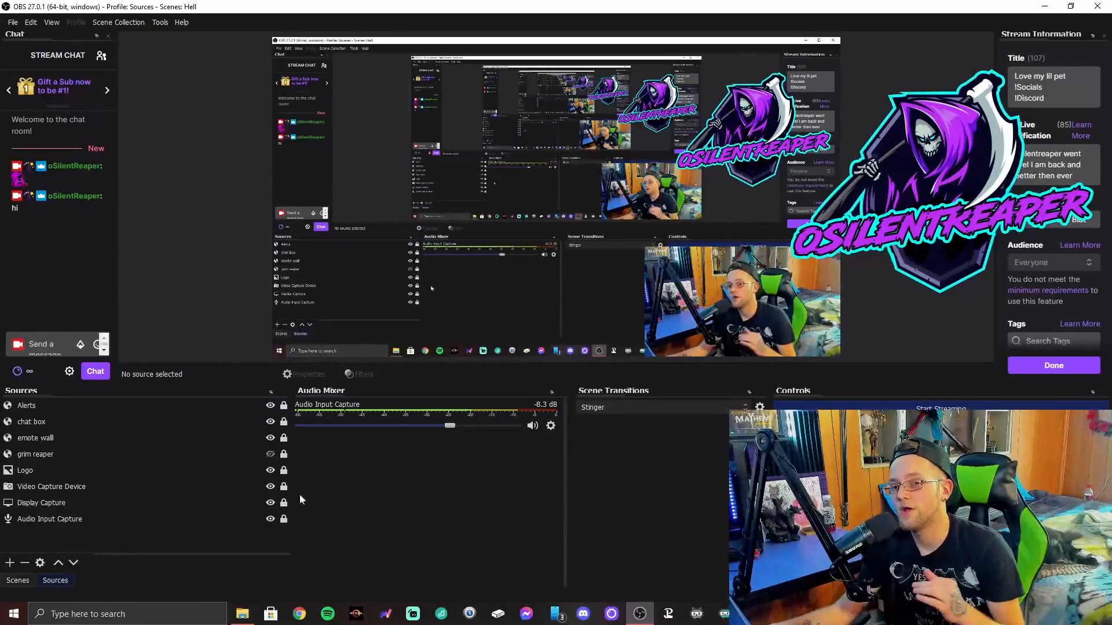
click(9, 565)
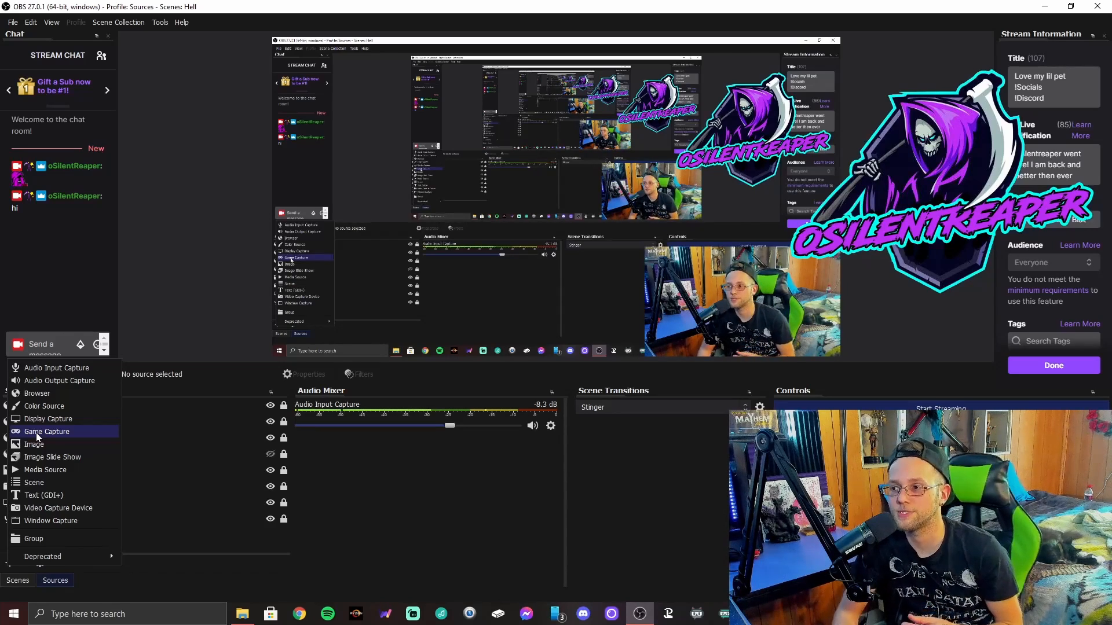
click(1071, 6)
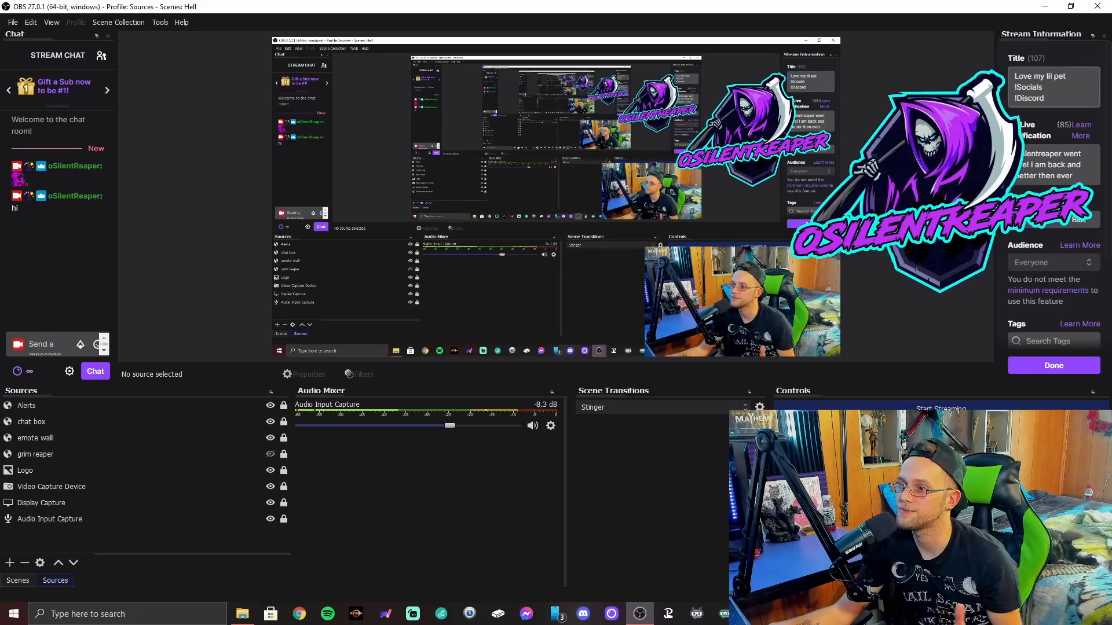
click(1071, 7)
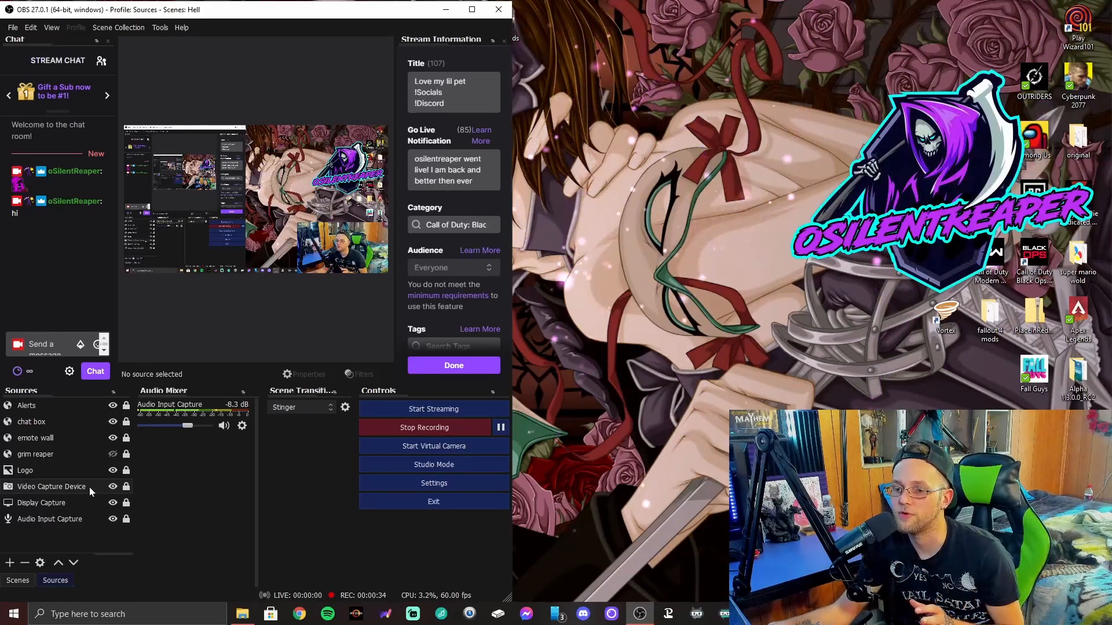
double_click(461, 12)
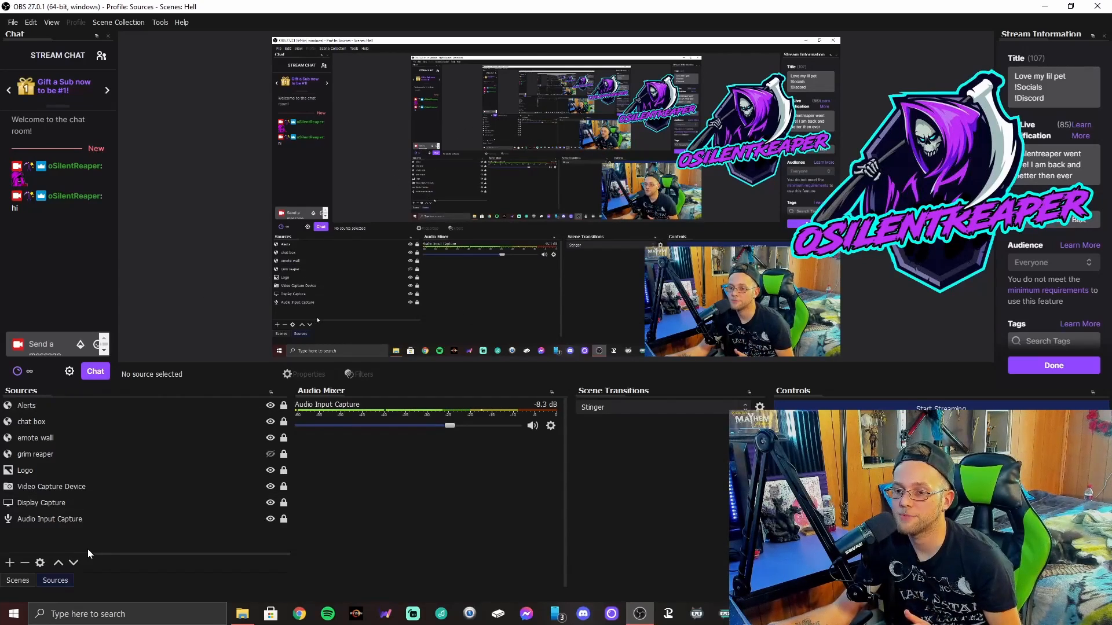
right_click(206, 314)
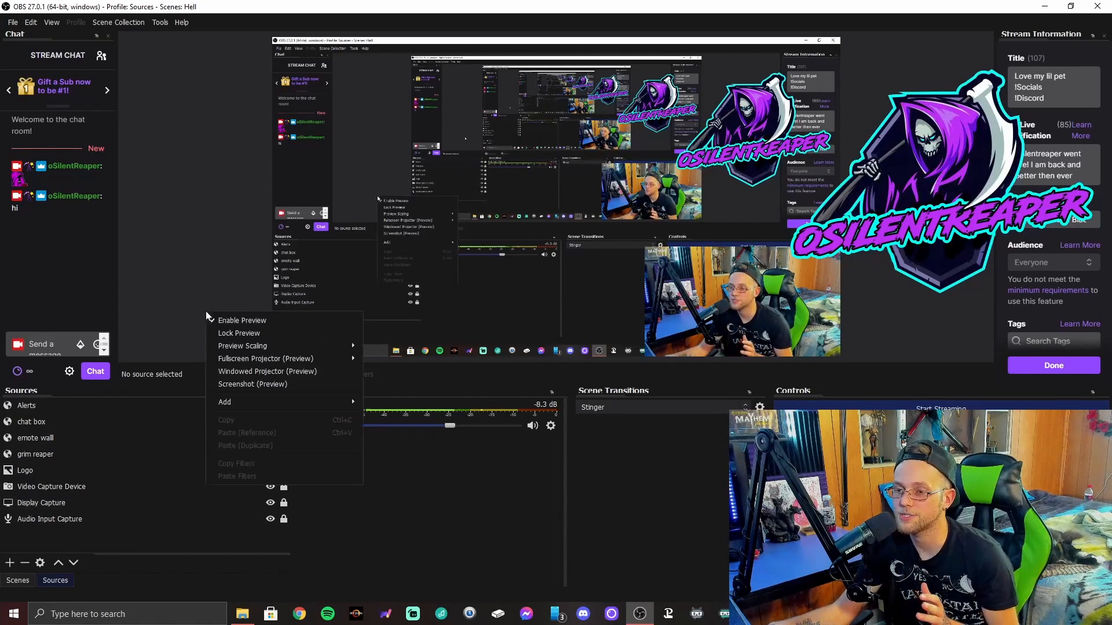
click(157, 267)
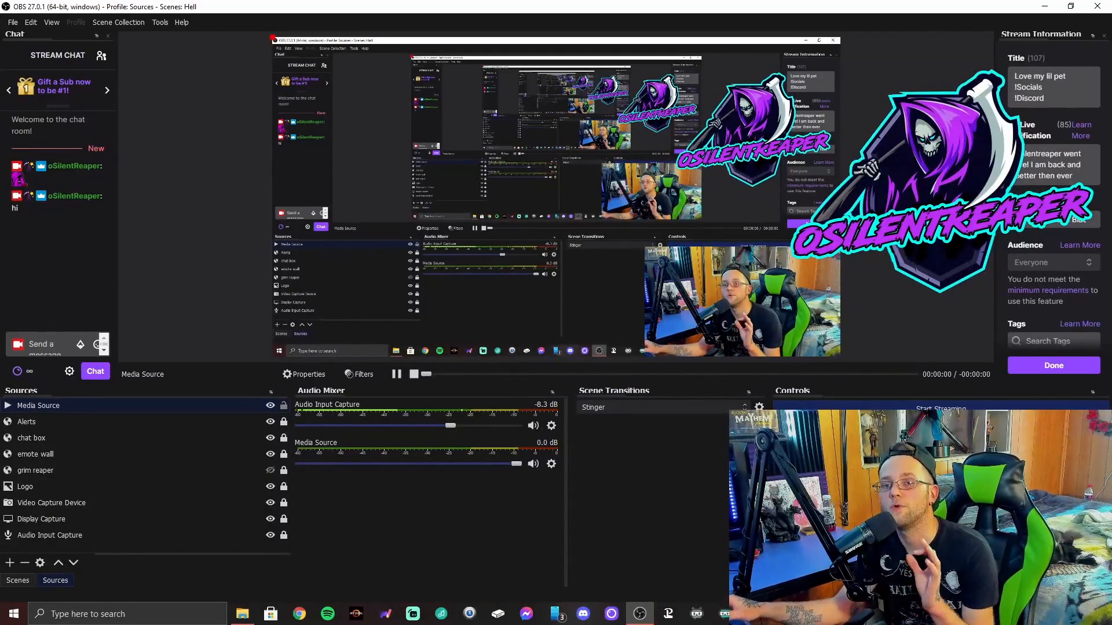
right_click(227, 306)
click(179, 263)
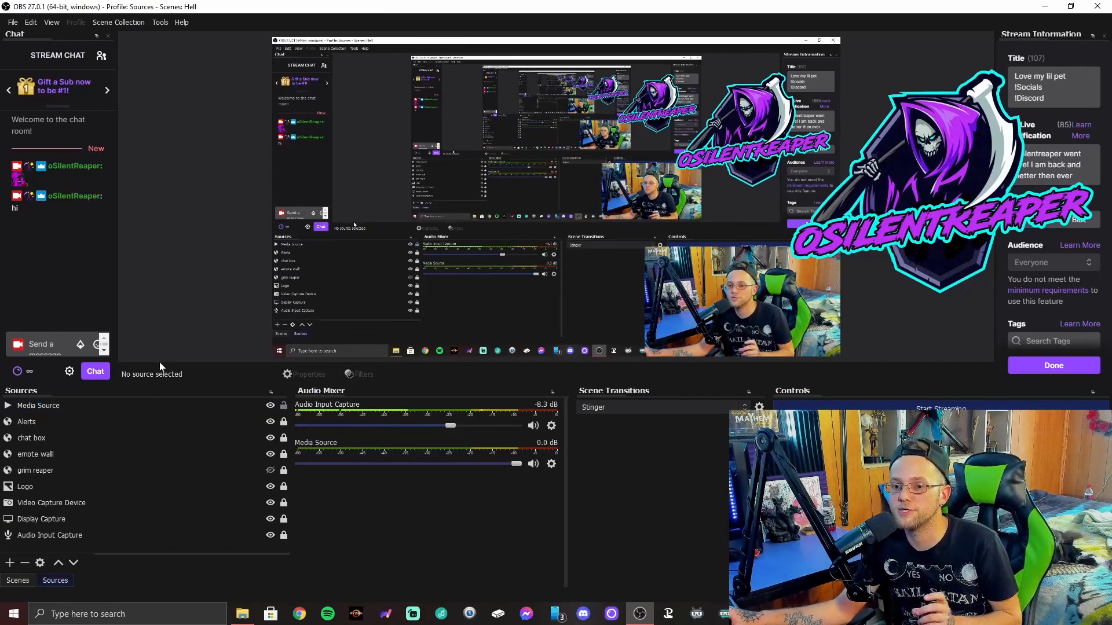
- Remove the empty Media Source from the scene
click(24, 406)
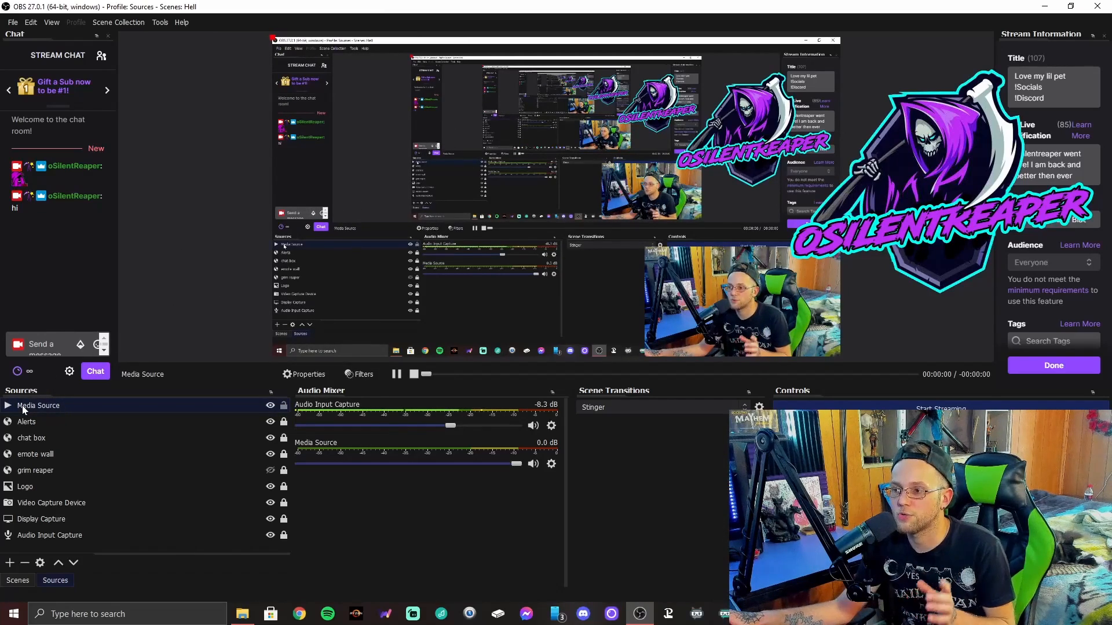
key(Delete)
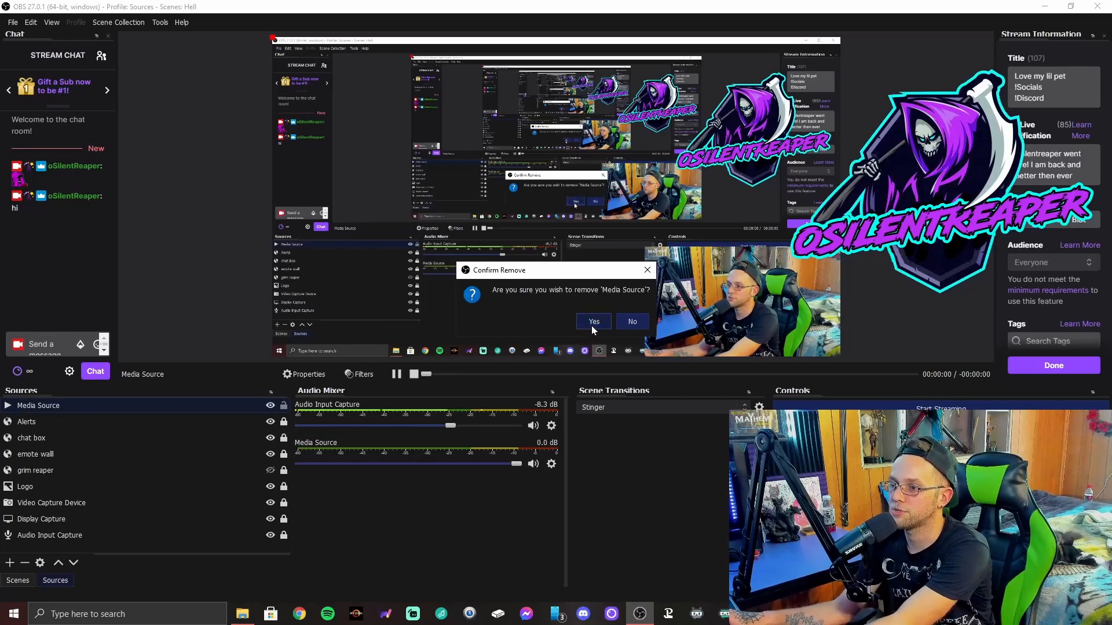
click(592, 326)
right_click(225, 319)
click(170, 280)
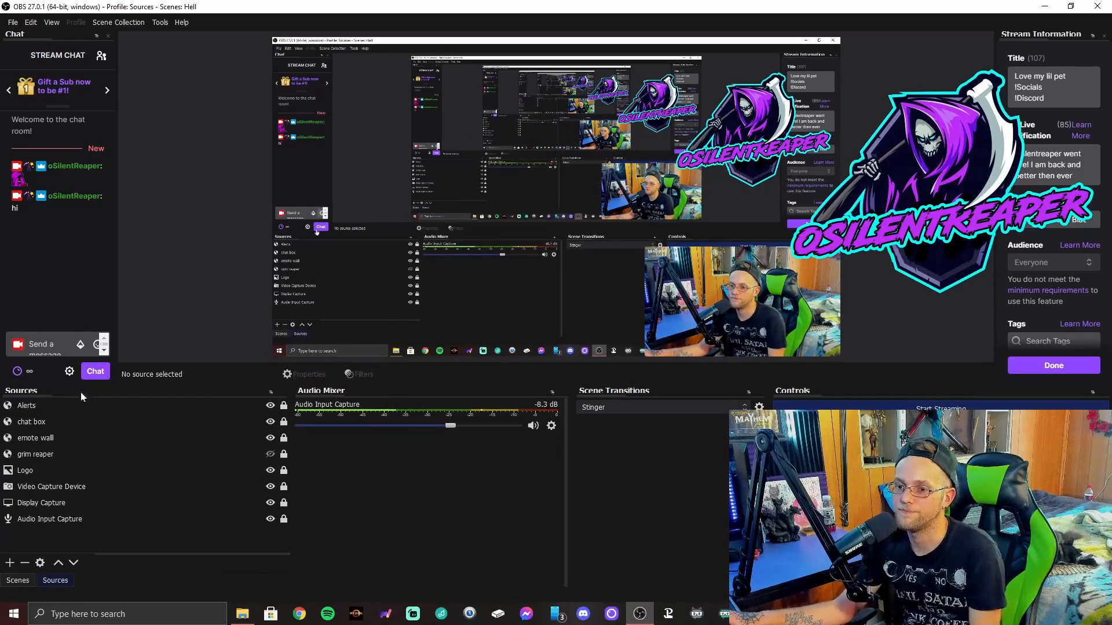
- Create a new Media Source named "test" in the scene
click(10, 562)
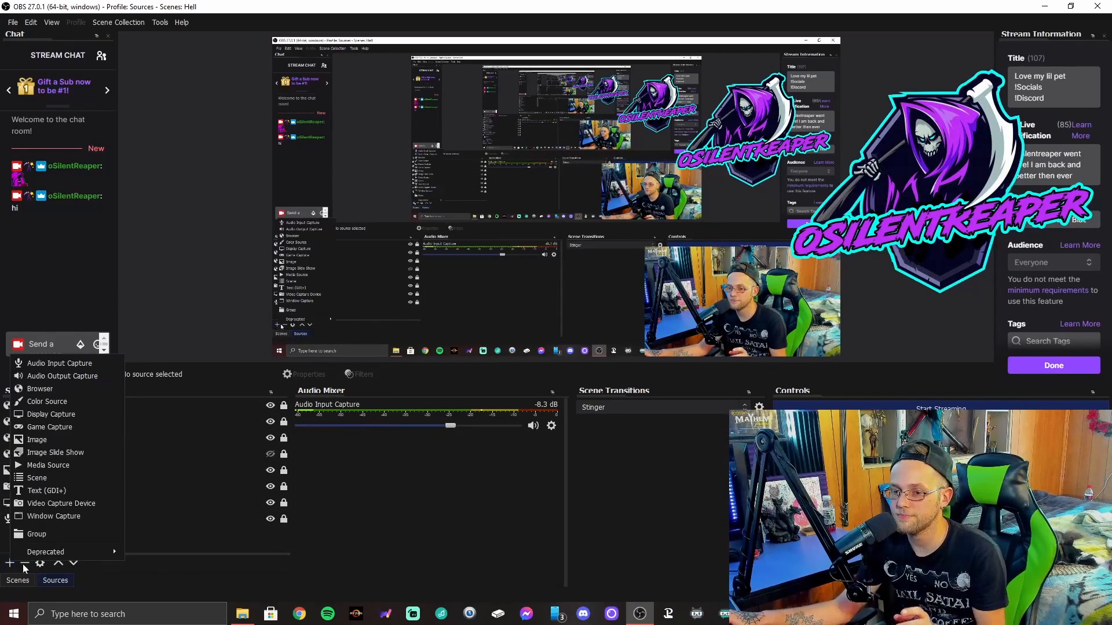
click(66, 467)
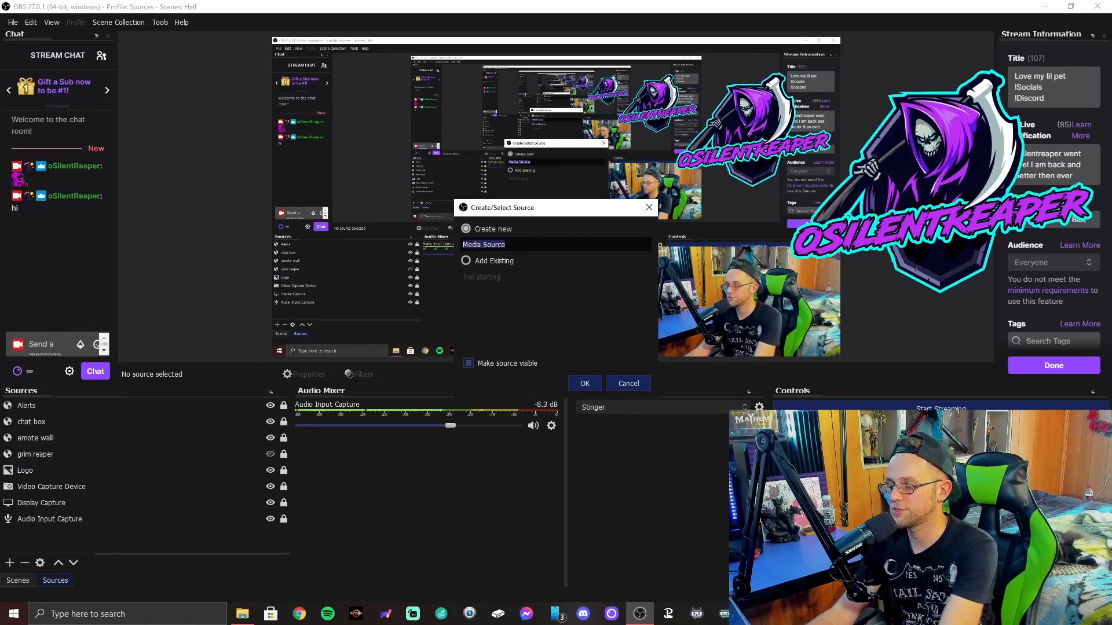
key(BackSpace)
text(test)
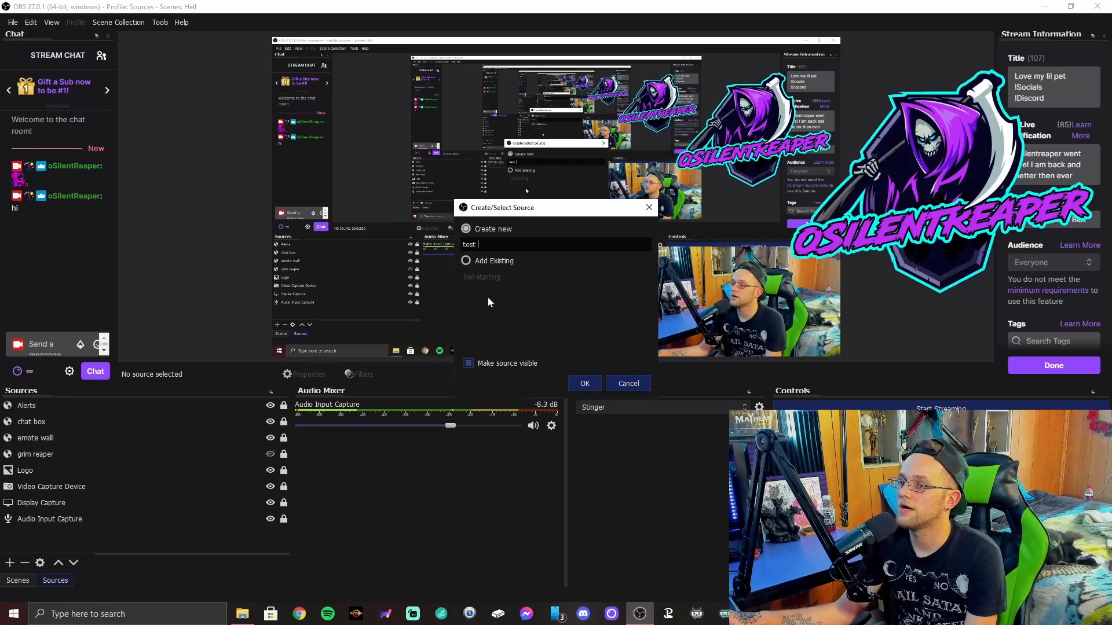
click(585, 384)
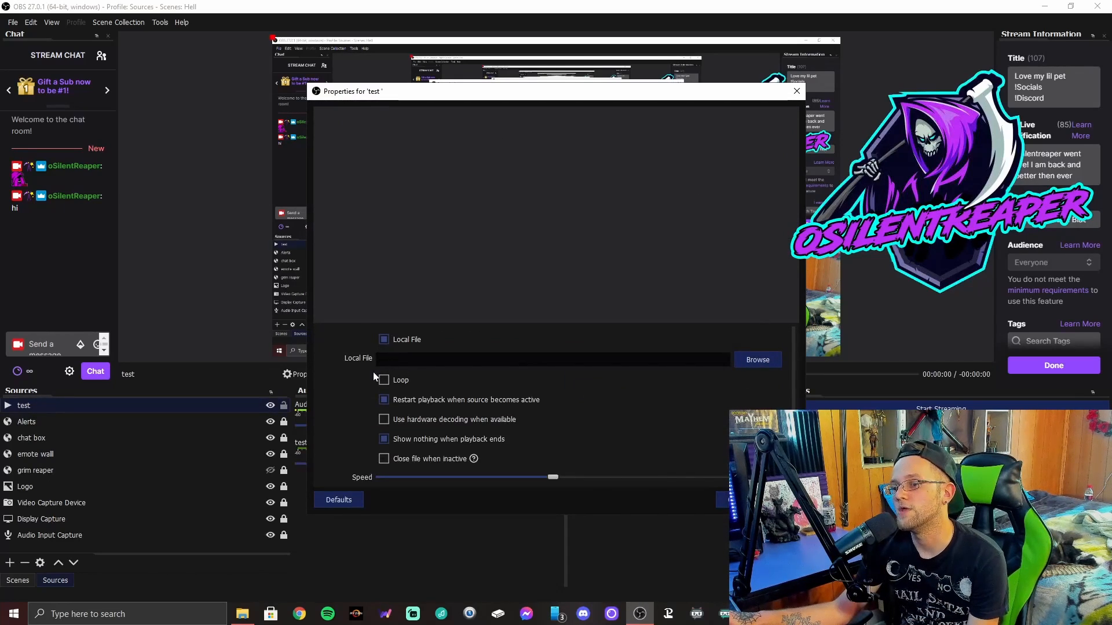
- Set the test source's local file to the 01_Starting video from the hell overlays Screens folder
click(760, 358)
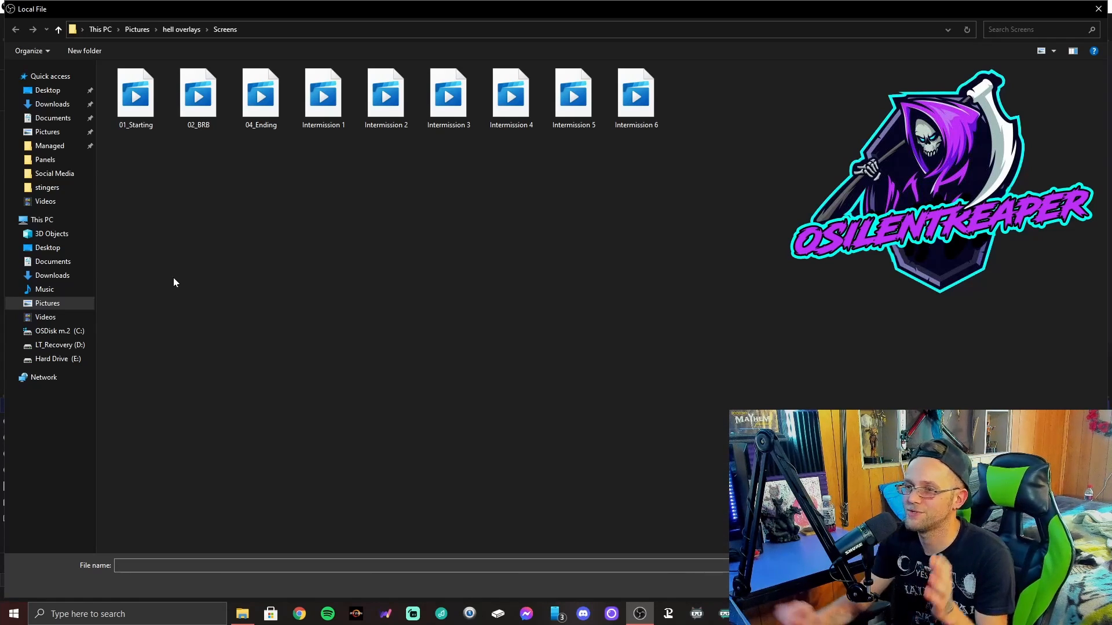
right_click(271, 266)
click(203, 245)
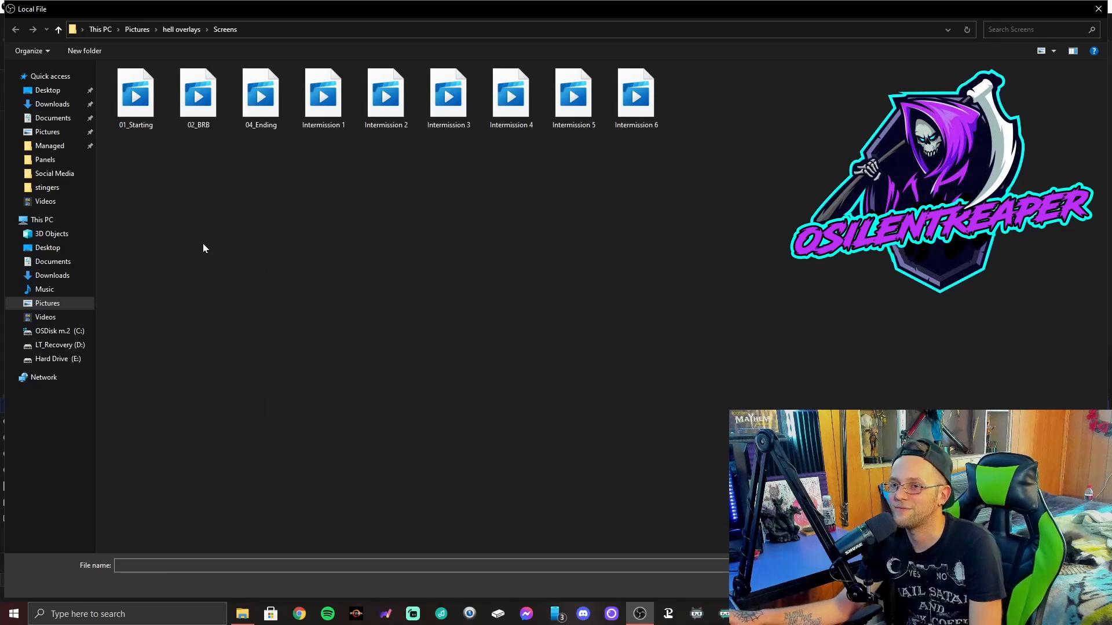
double_click(135, 112)
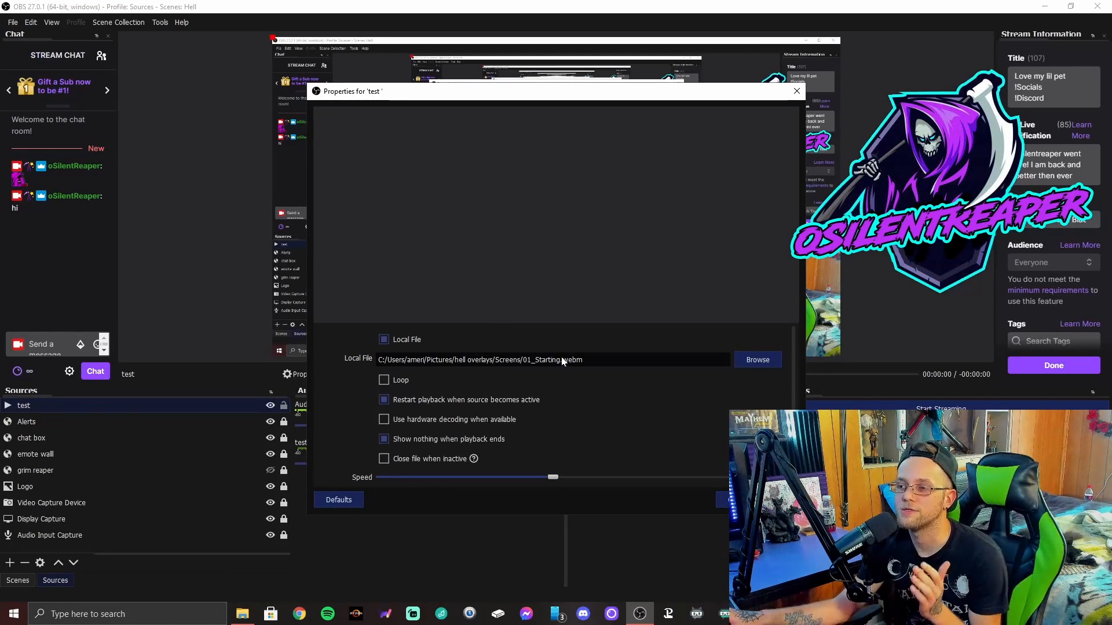
- Enable hardware decoding and Loop for the test media source, and check its YUV Color Range options
scroll(370, 410, down, 2)
scroll(375, 409, up, 2)
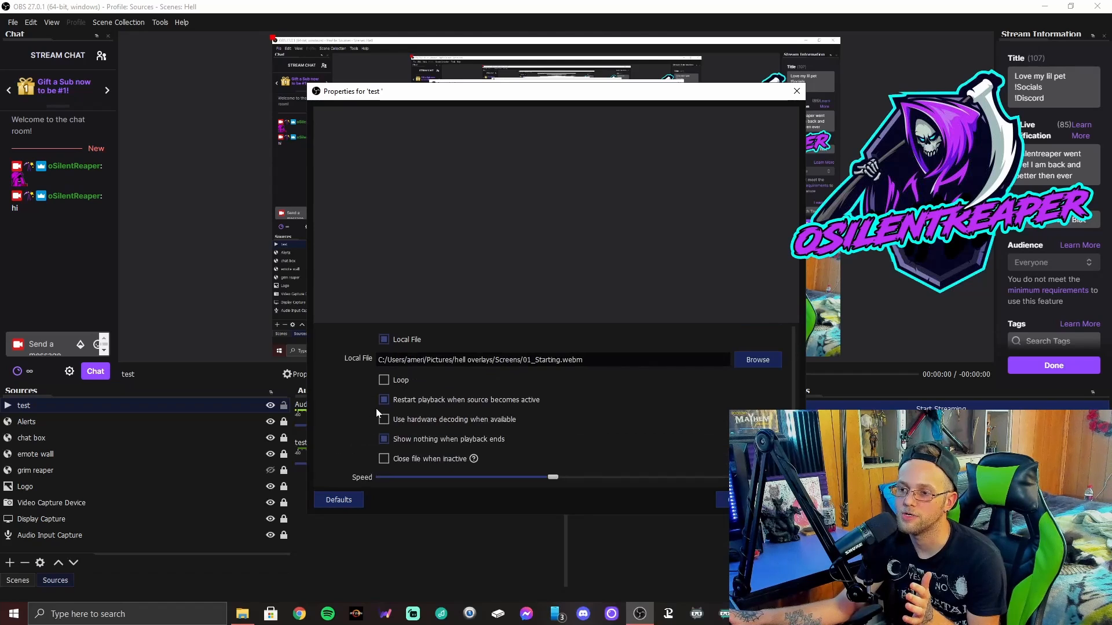
click(385, 419)
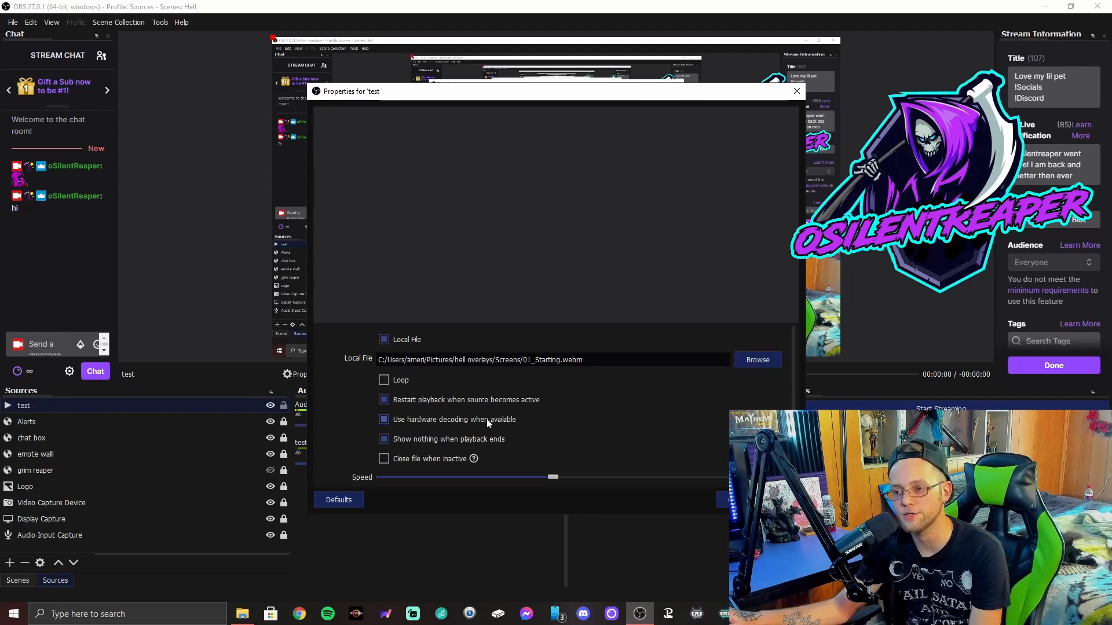
click(384, 383)
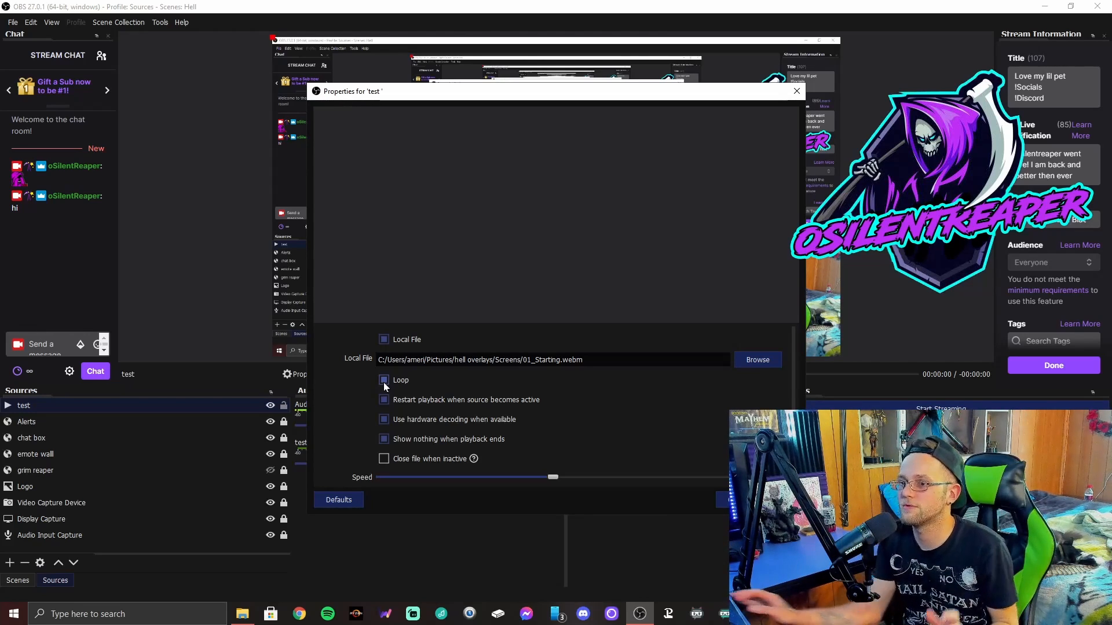
scroll(424, 417, down, 2)
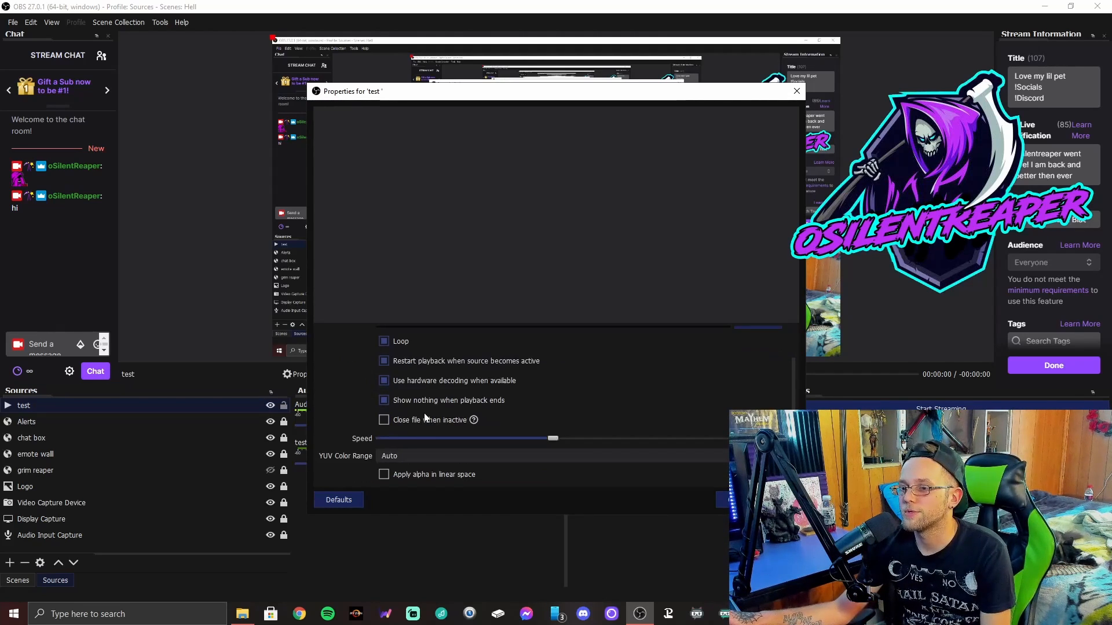
click(405, 458)
click(404, 457)
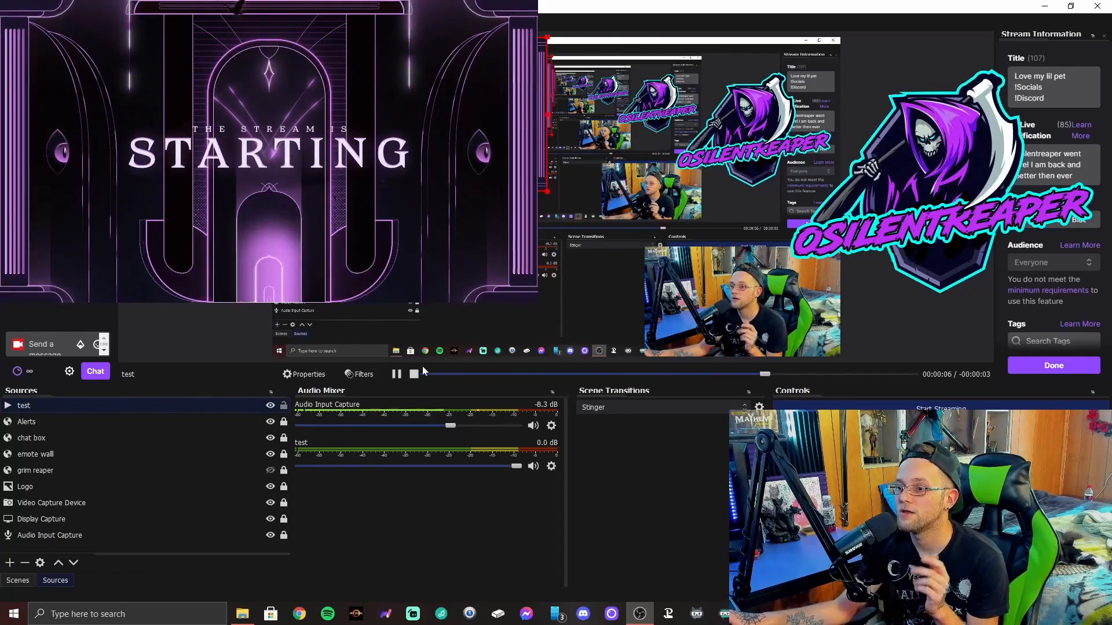
- Raise the test media source's playback speed to near the maximum
click(304, 374)
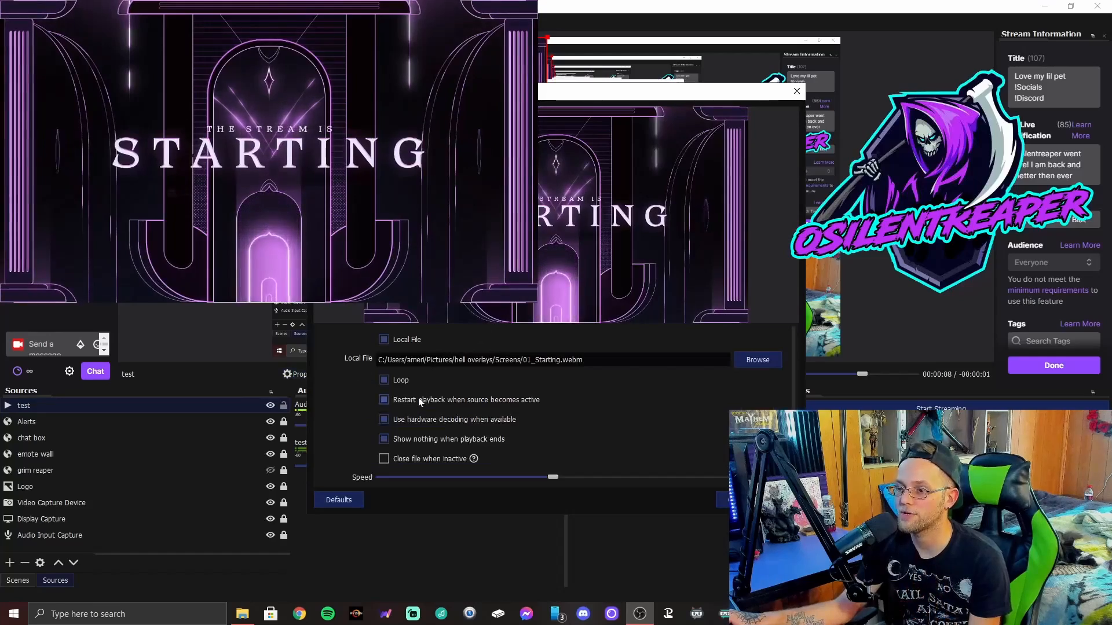
scroll(418, 400, down, 1)
drag(555, 439, 719, 439)
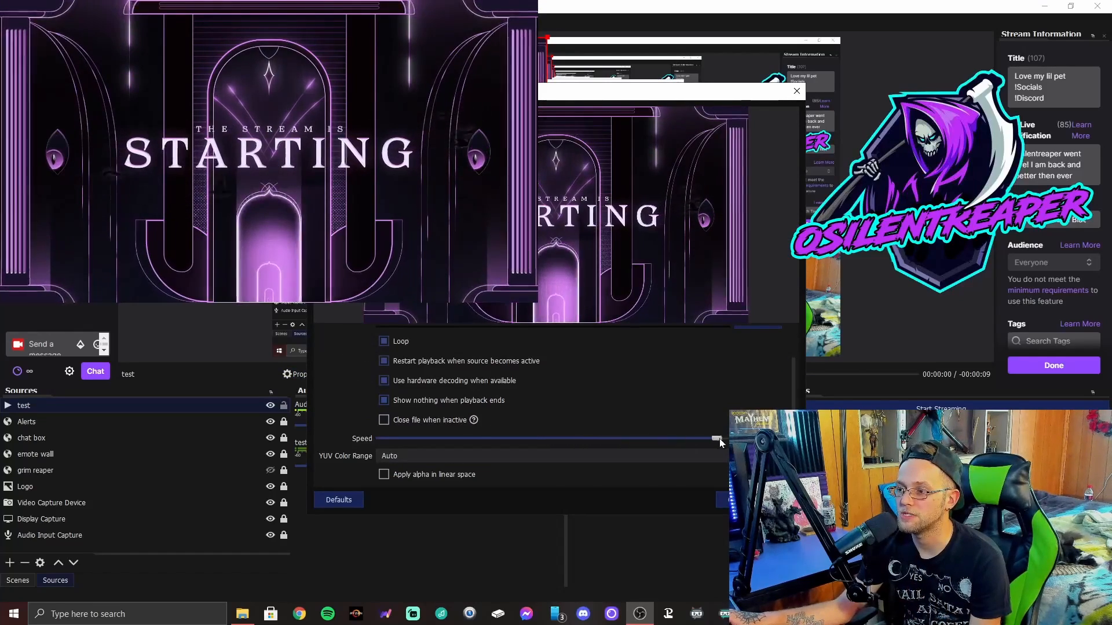
click(736, 500)
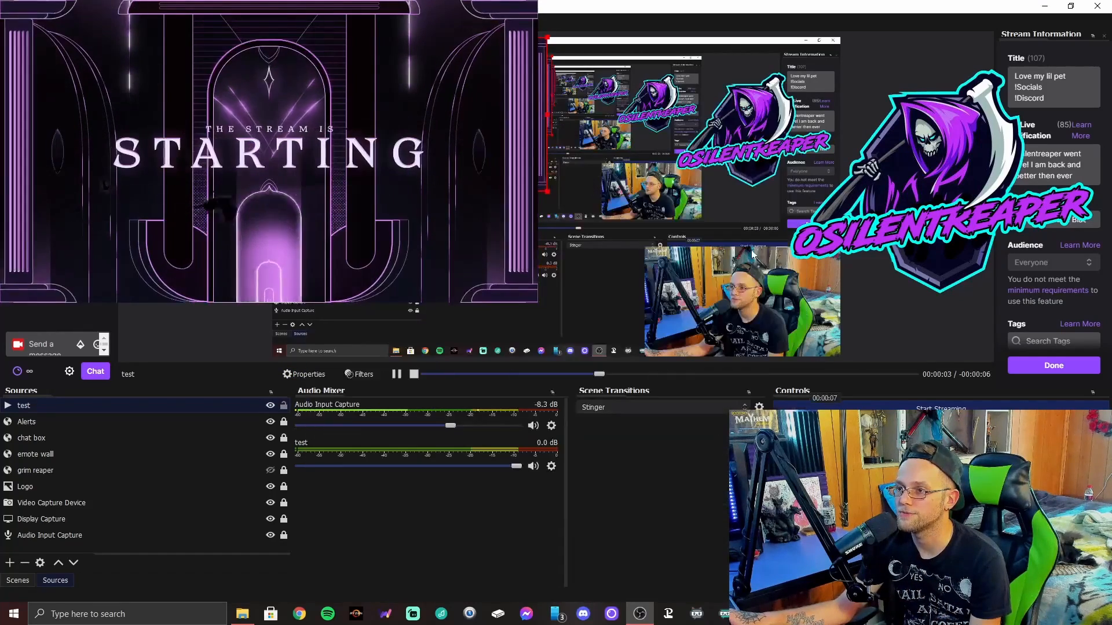
- Enlarge the Starting video in the preview canvas, and then scale it partway back down
drag(547, 192, 578, 210)
drag(598, 336, 942, 530)
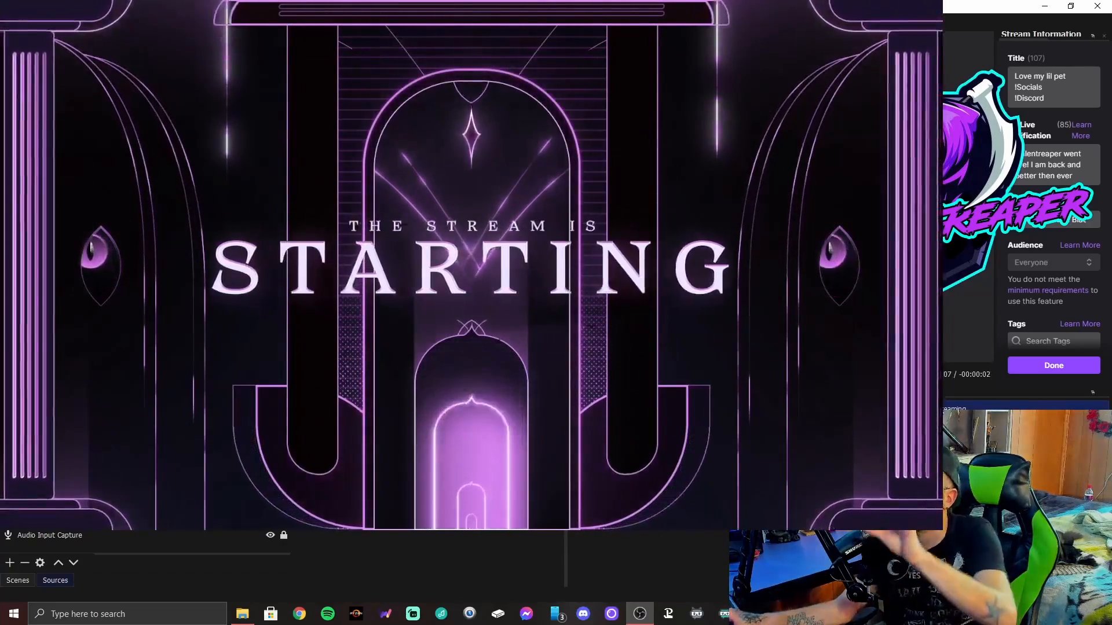
drag(753, 308, 661, 256)
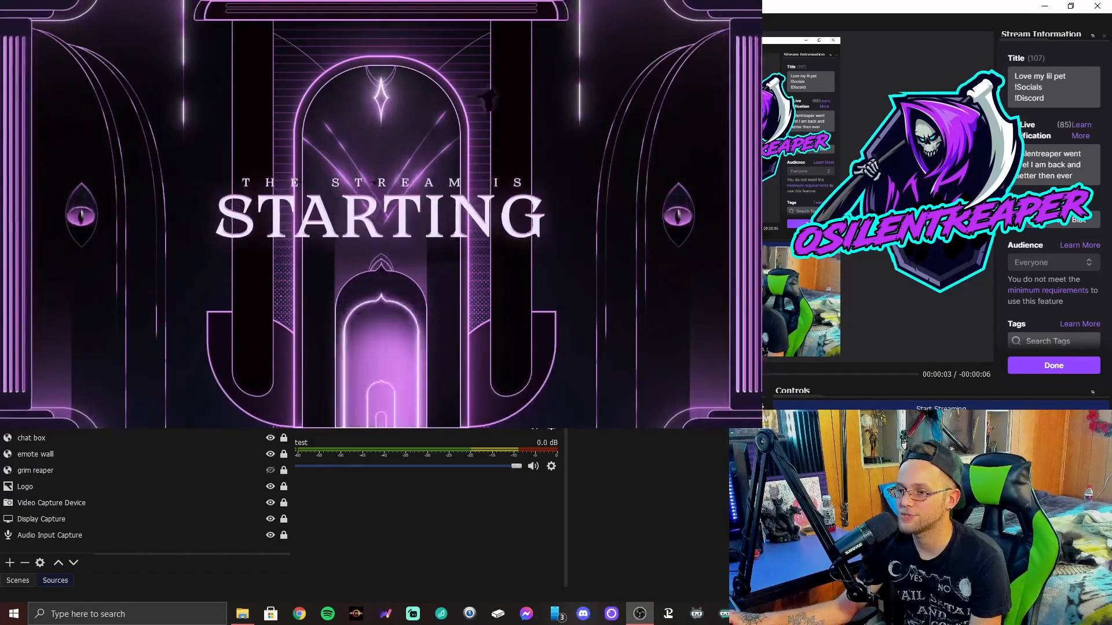
- Bring the test media source's playback speed back to the middle of its range
double_click(26, 406)
scroll(553, 405, down, 2)
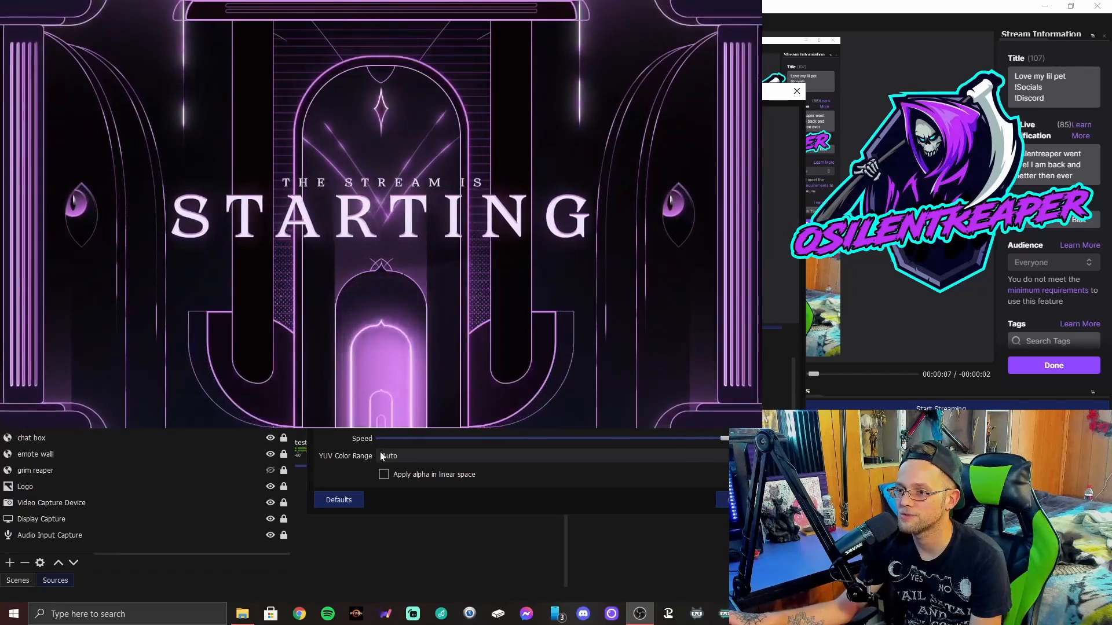
drag(724, 438, 554, 440)
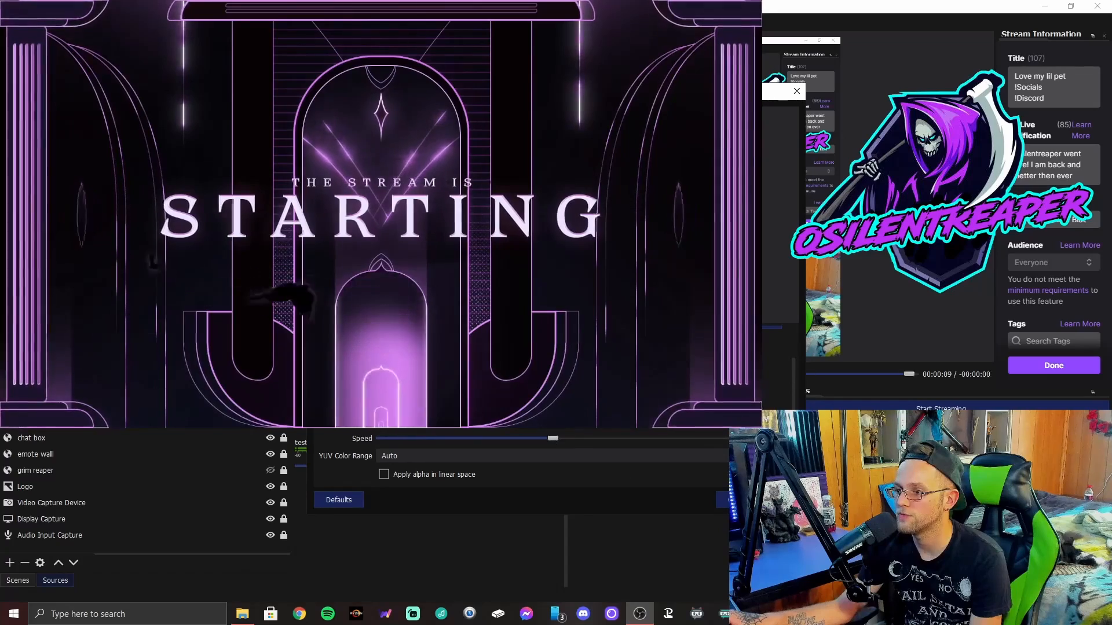
click(736, 500)
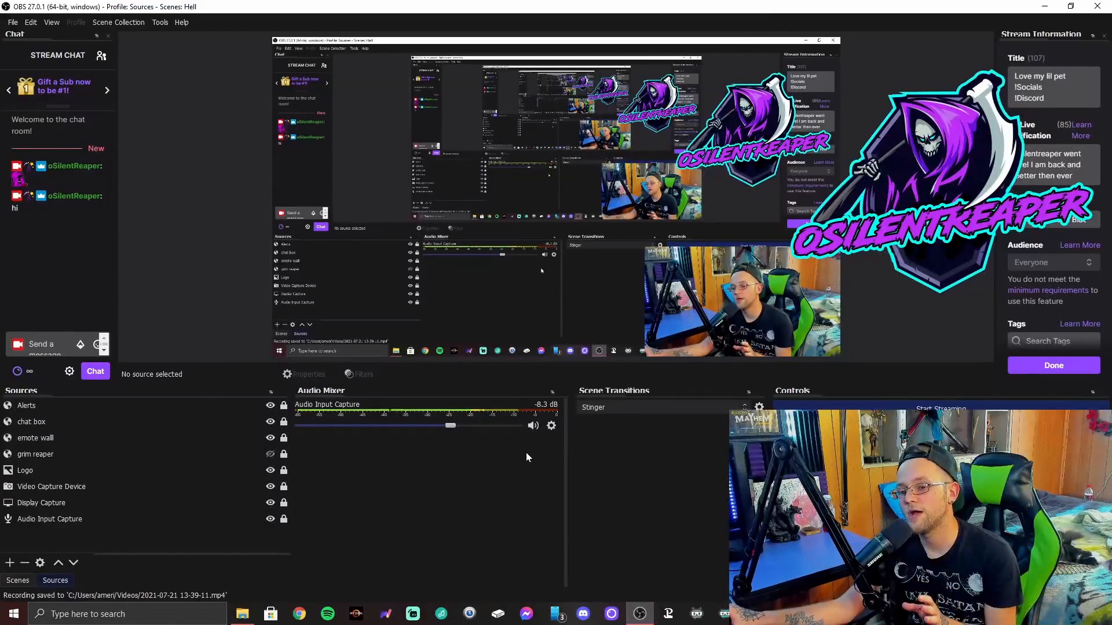
- Add a new scene named "side cam" to the scene list
click(17, 580)
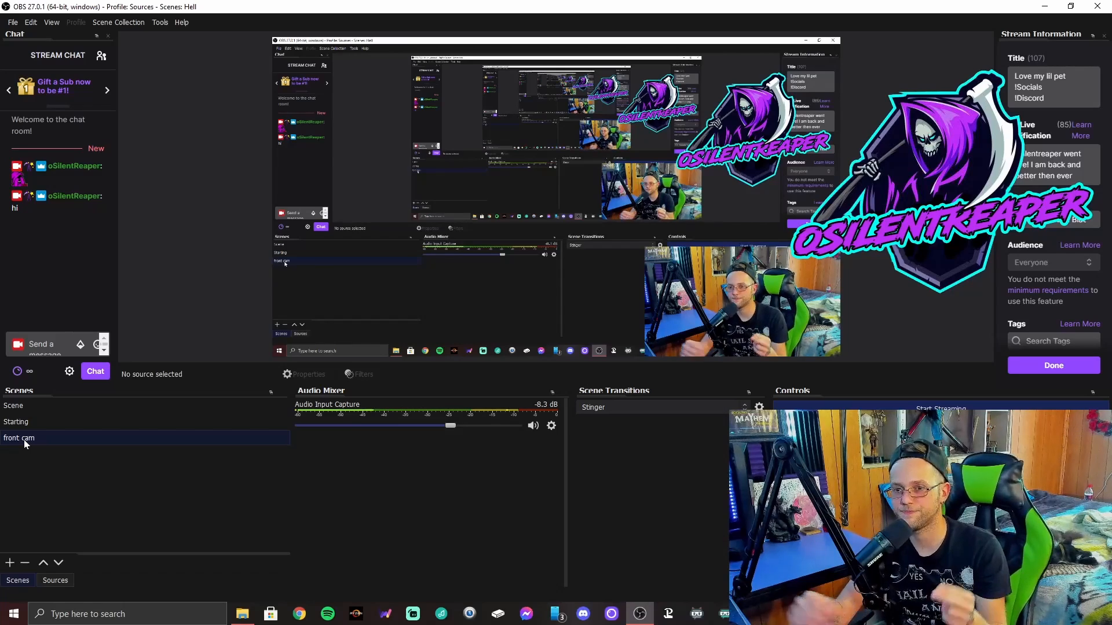
click(9, 563)
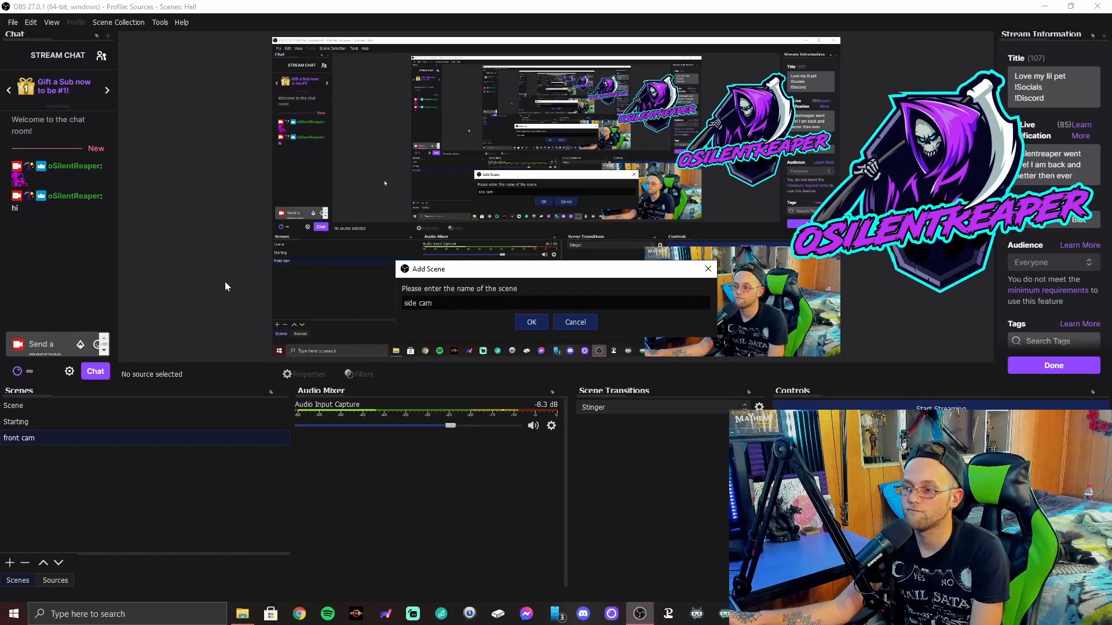
click(532, 321)
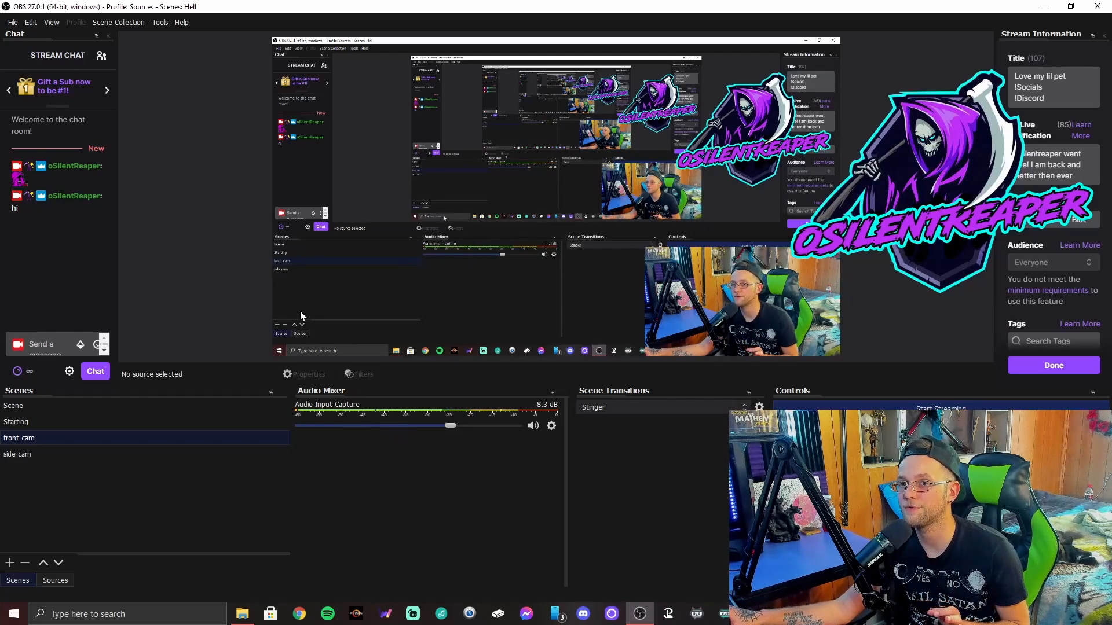
- Review which docks can be shown in the interface
click(52, 23)
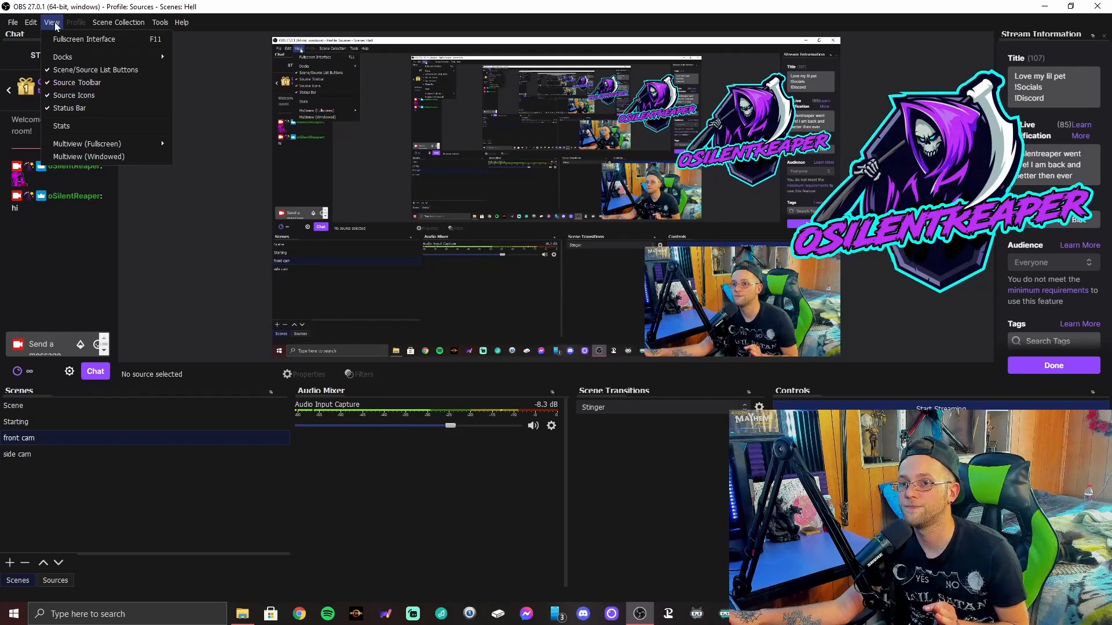
mouse_move(146, 58)
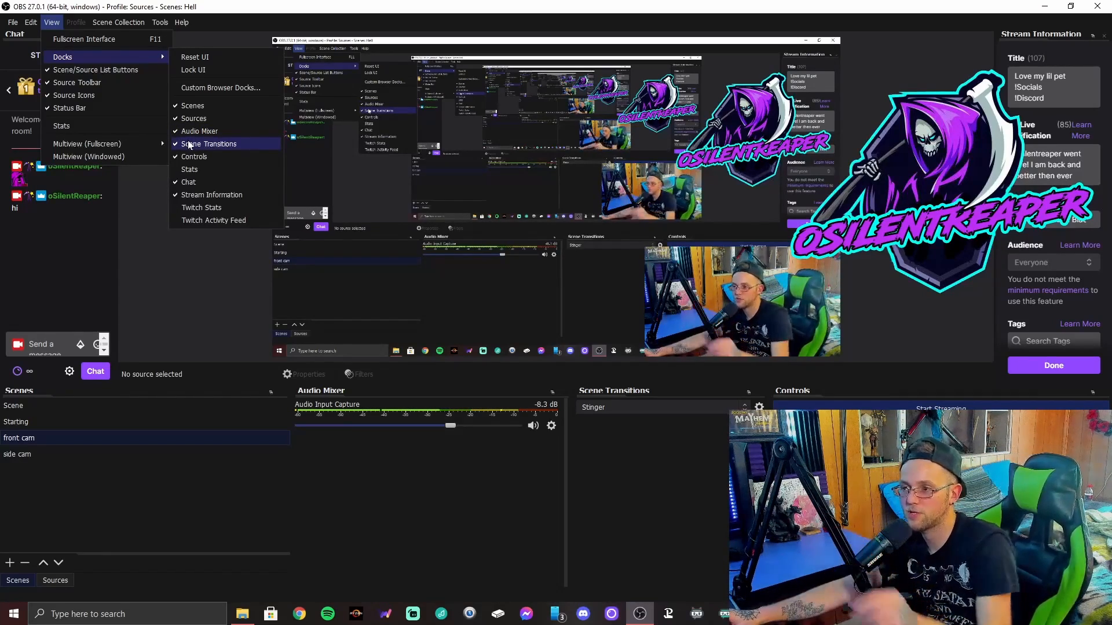
click(177, 262)
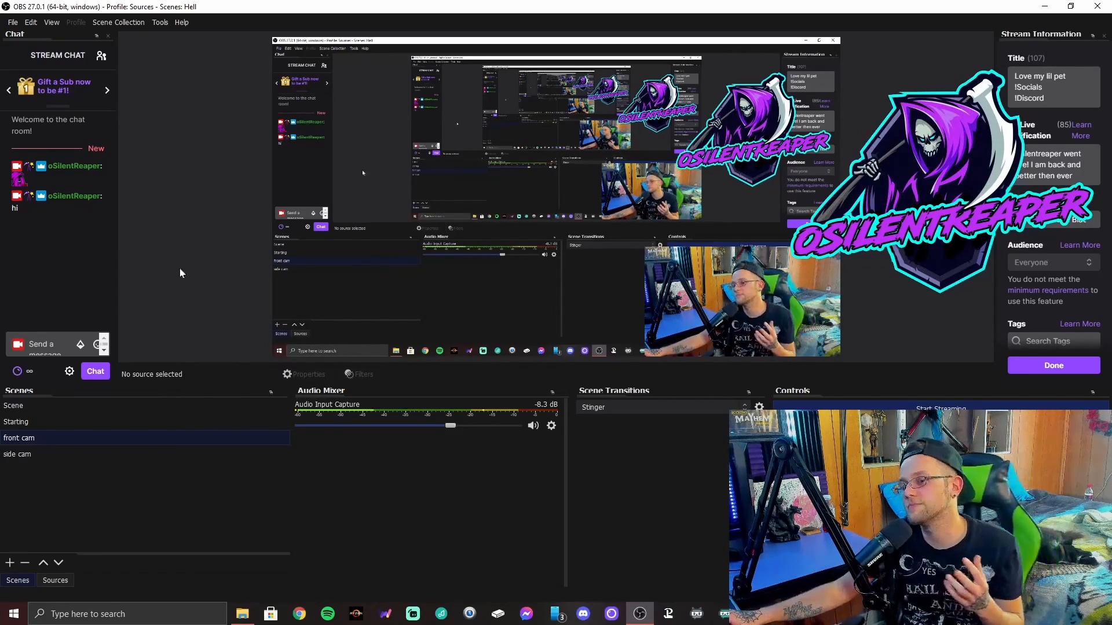
- Select Microphone (3- Shure MV7) as the device for the Audio Input Capture source
click(551, 427)
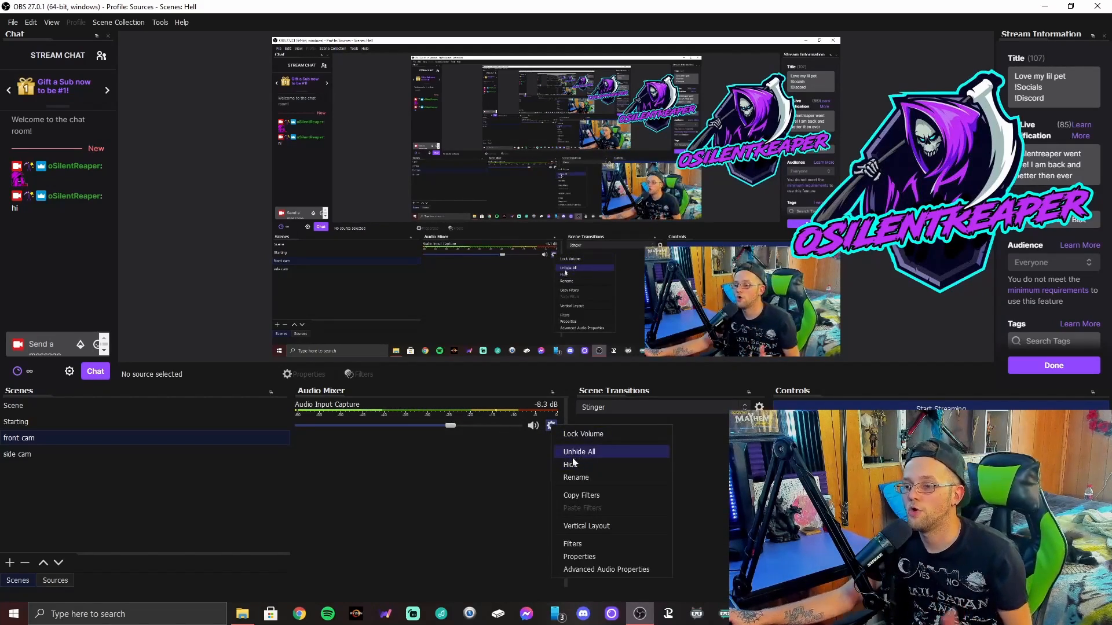
click(587, 558)
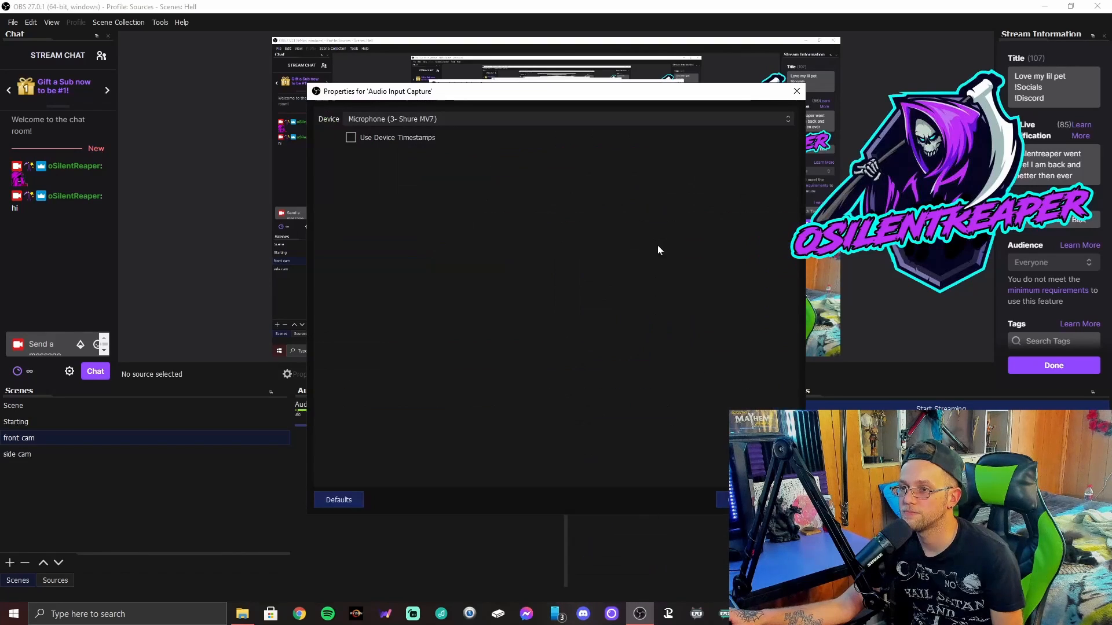
click(382, 119)
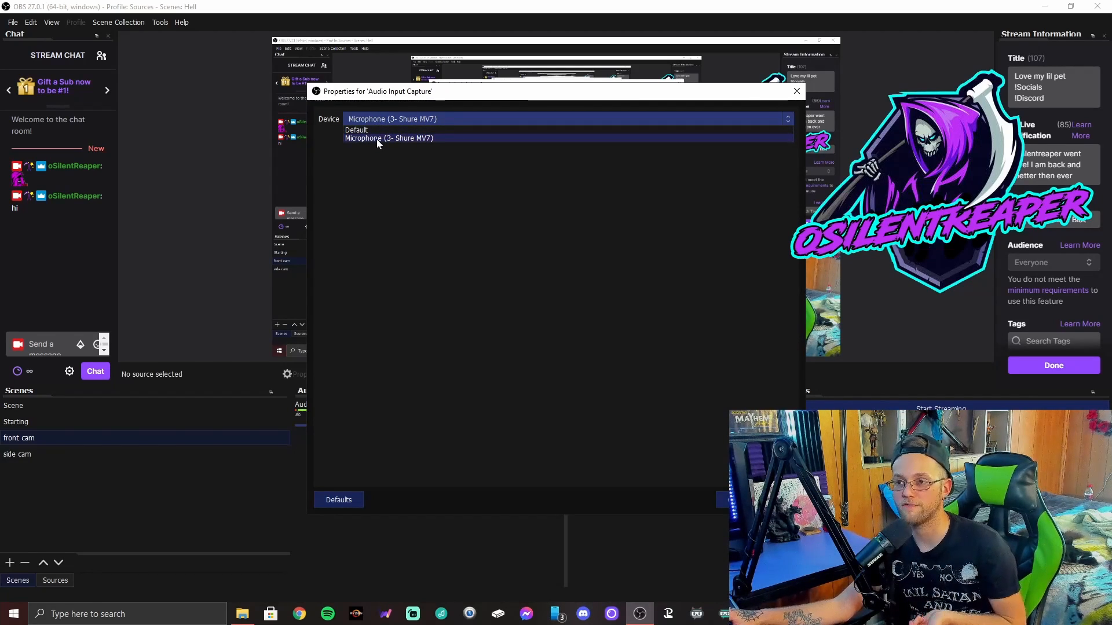
click(376, 139)
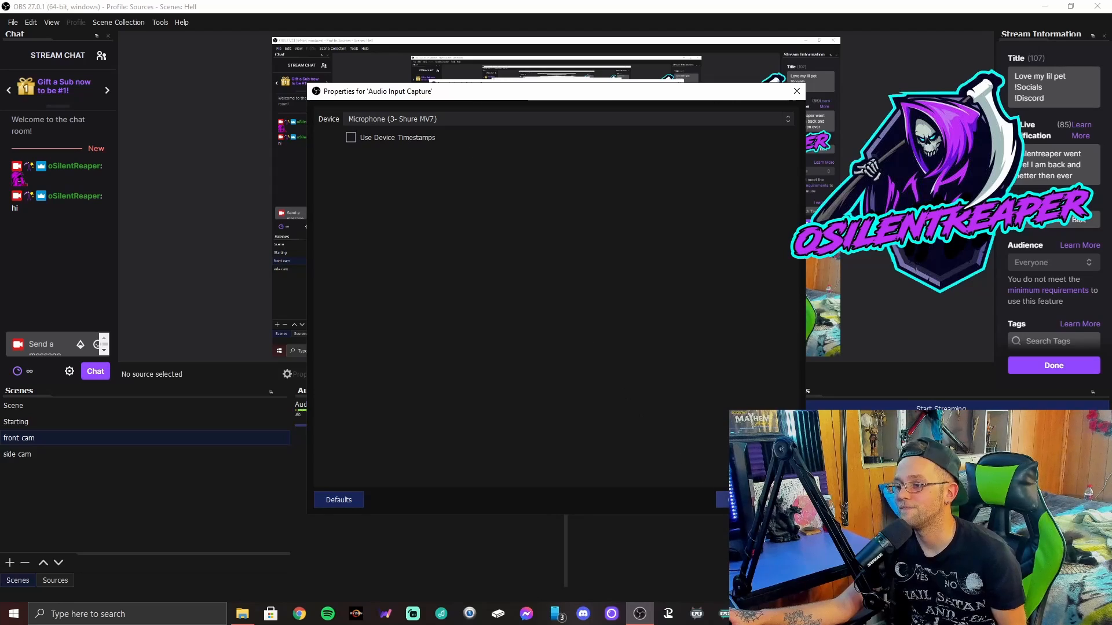
click(736, 500)
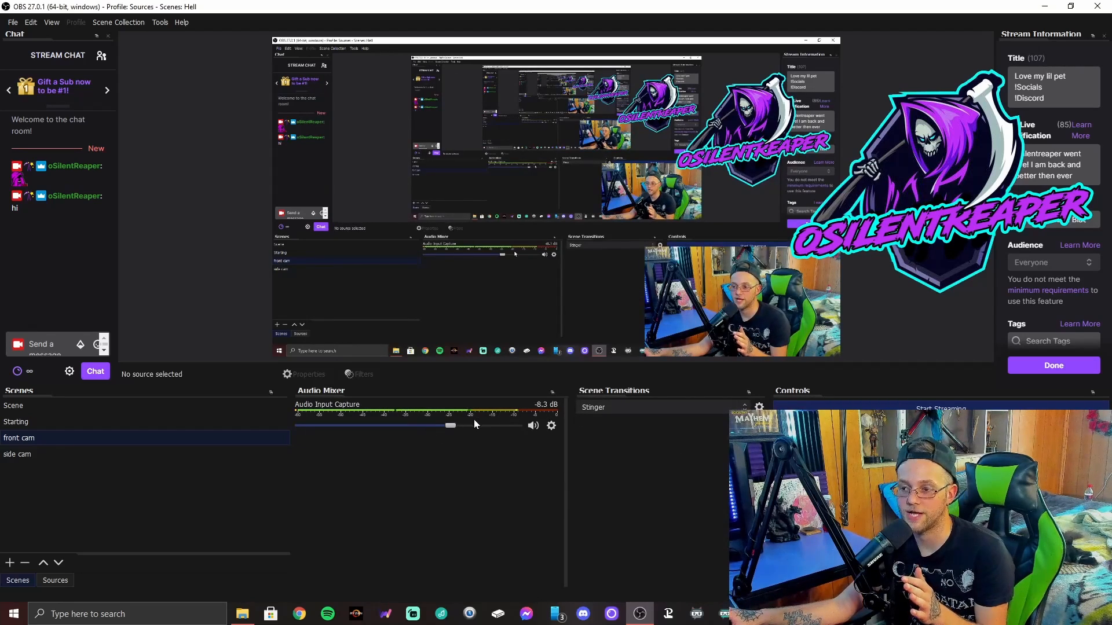
- Recheck the Audio Input Capture source's device properties without changing them
click(552, 425)
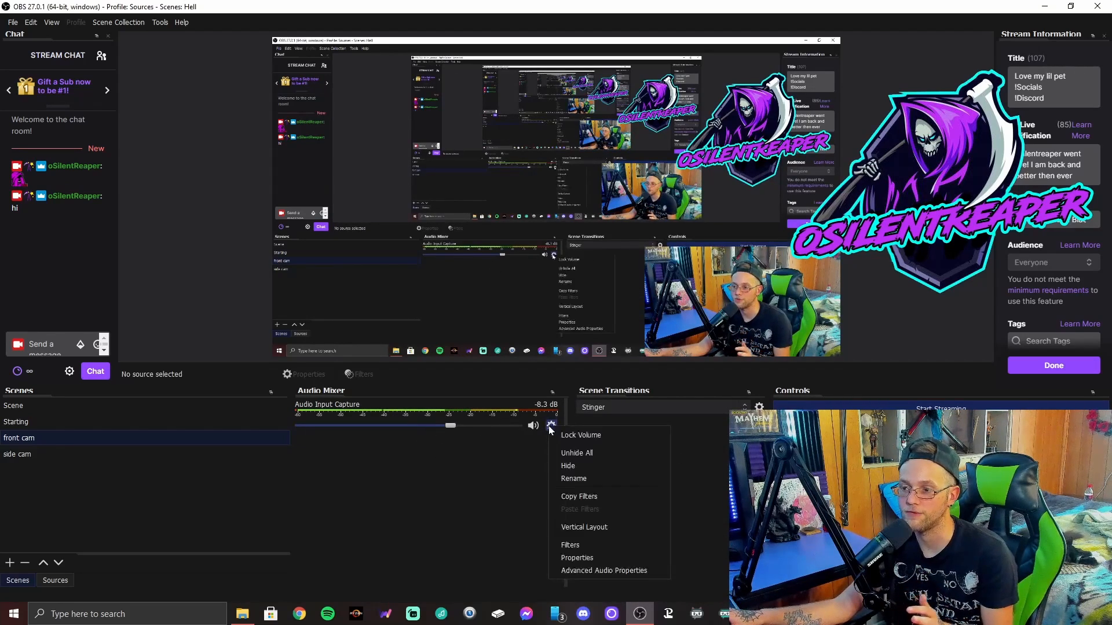
click(586, 558)
key(Escape)
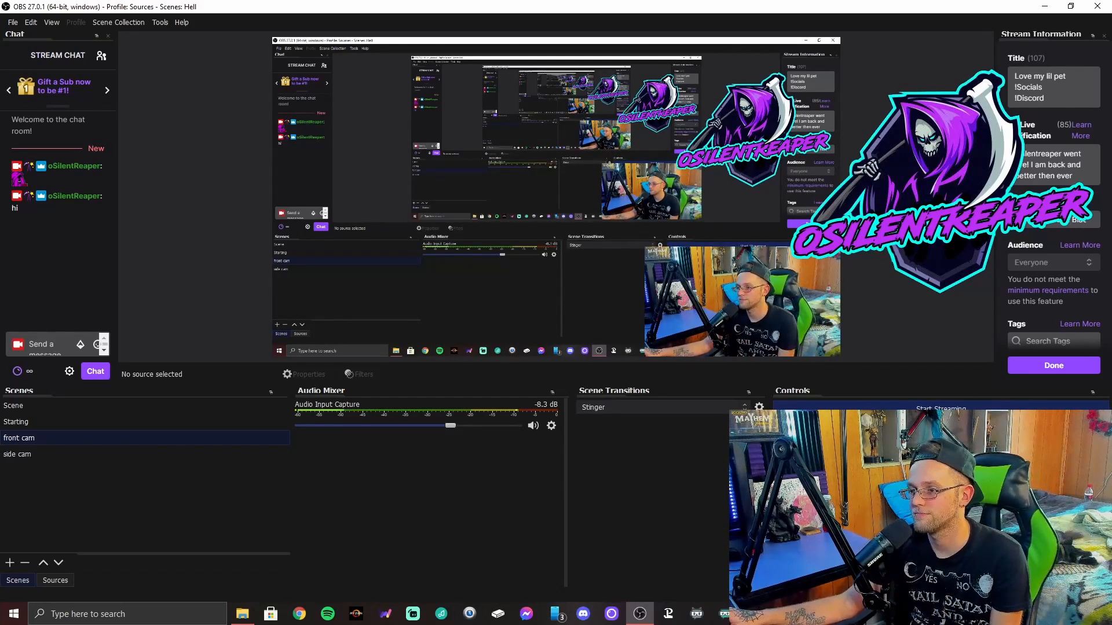
click(551, 426)
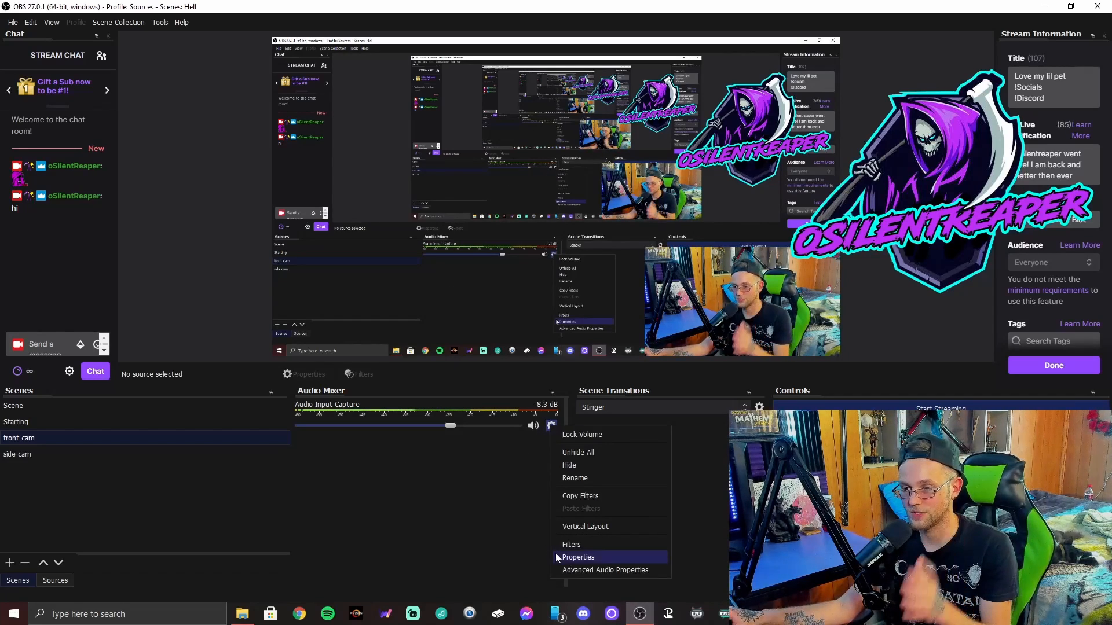
click(573, 557)
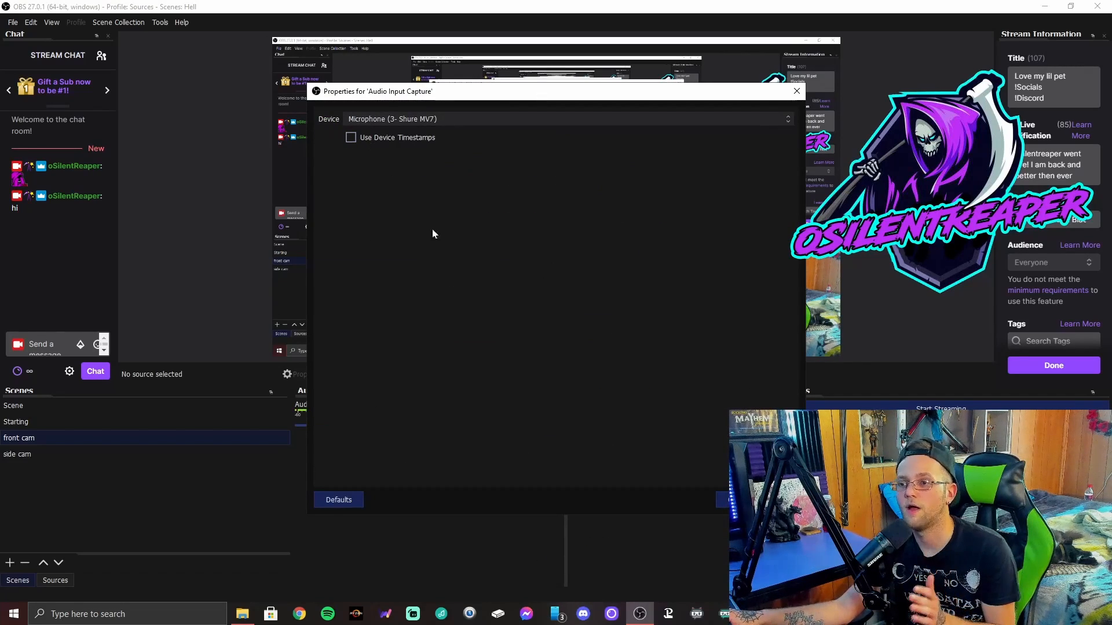
key(Escape)
- Examine the Gain and Noise Suppression filters on the Audio Input Capture, including the suppression method
click(552, 426)
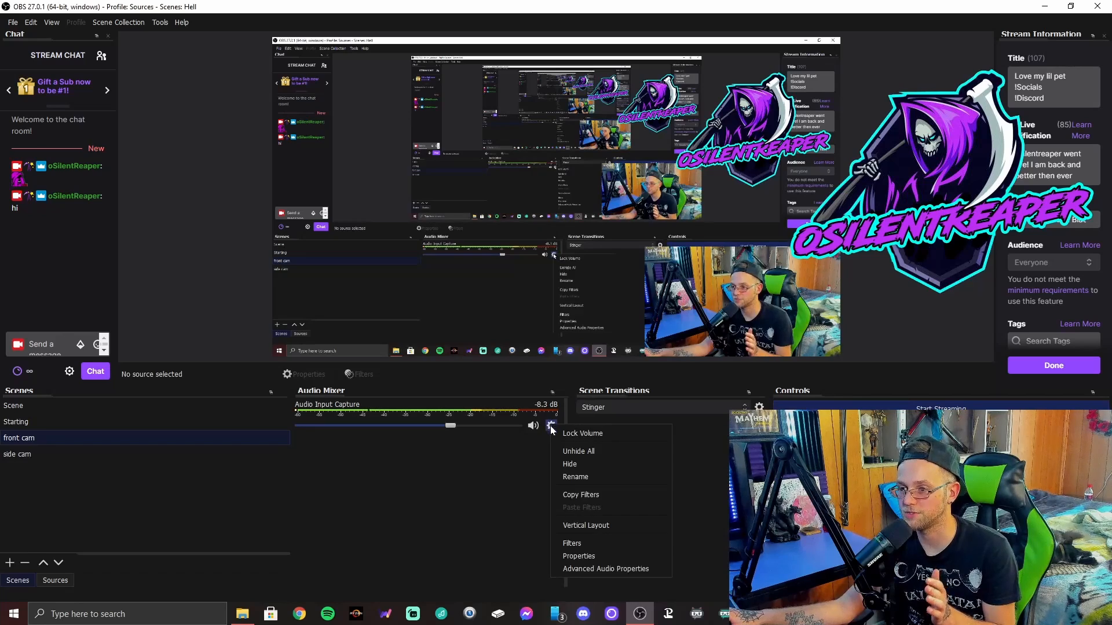
click(572, 543)
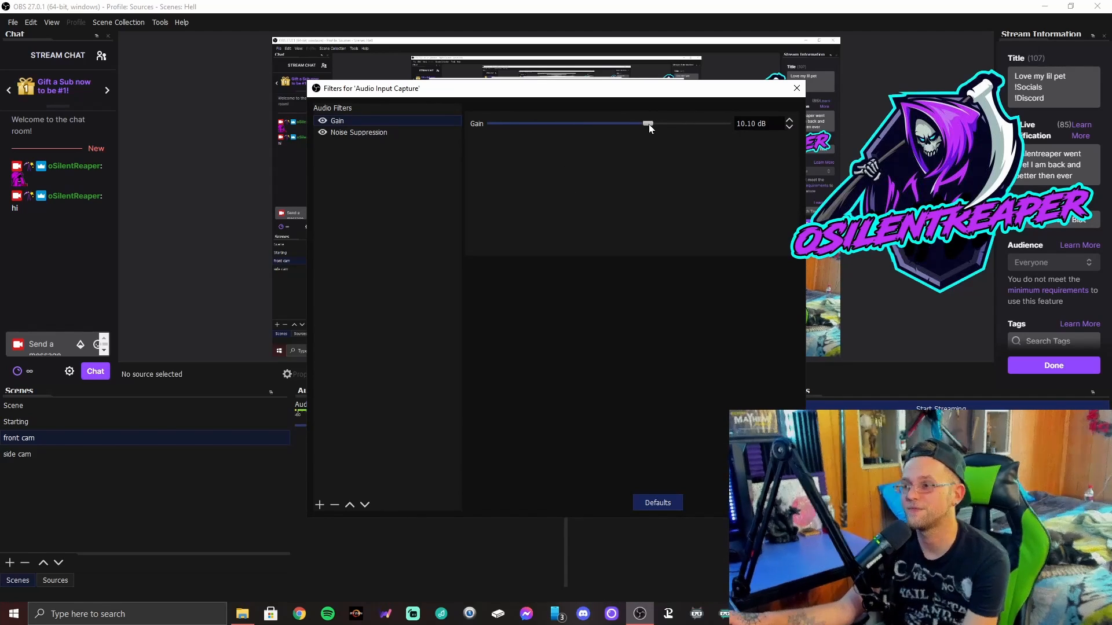
mouse_move(649, 124)
mouse_down()
mouse_move(714, 127)
mouse_move(650, 137)
mouse_up()
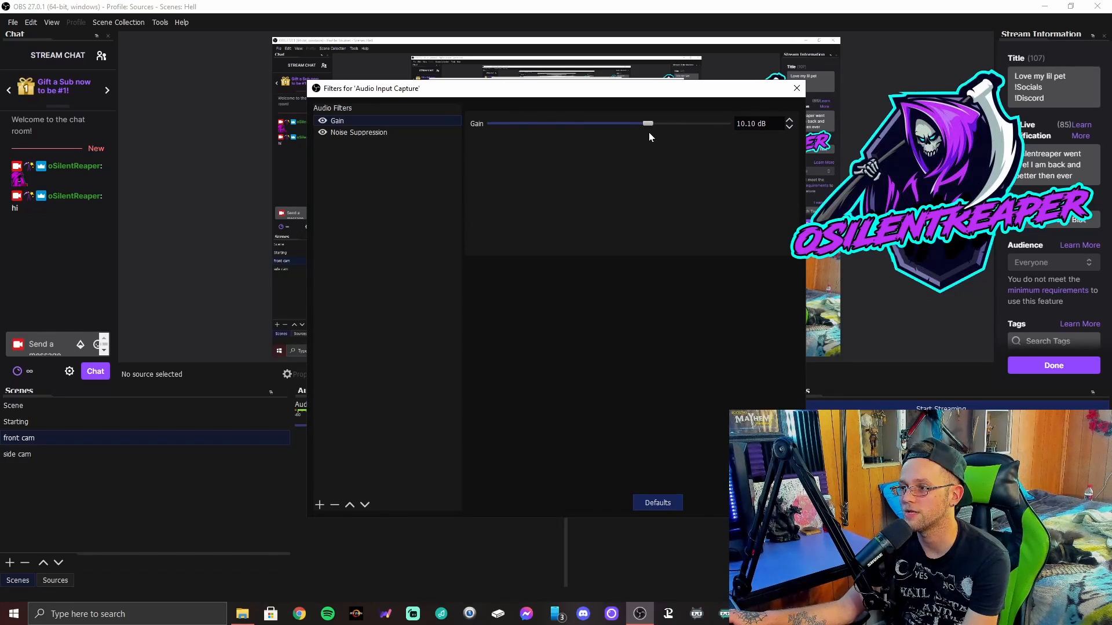
click(388, 133)
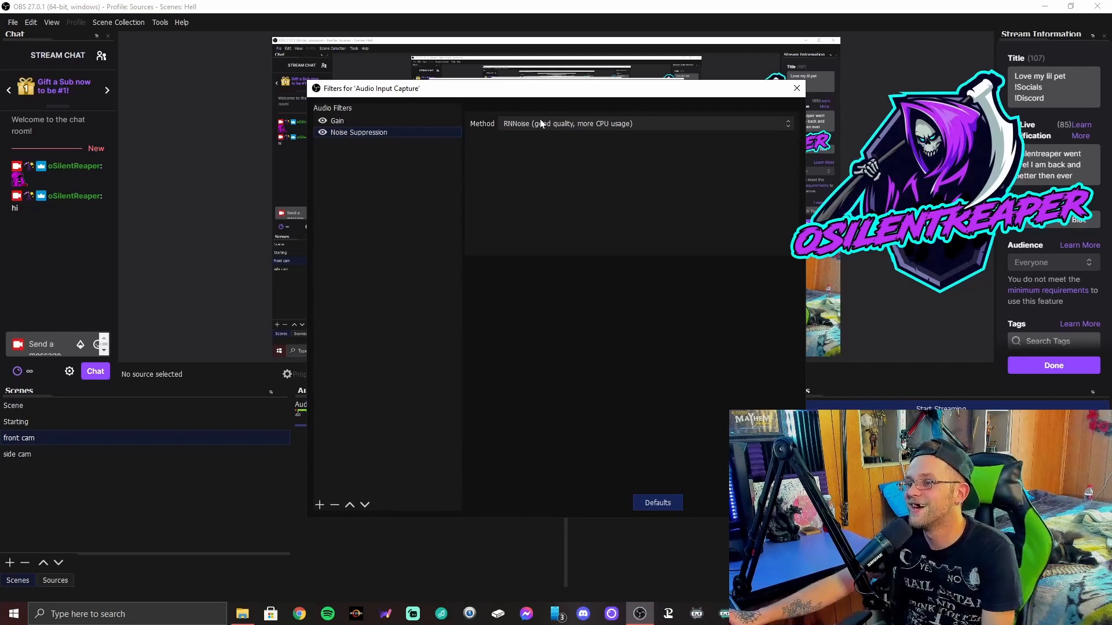
click(569, 124)
click(569, 125)
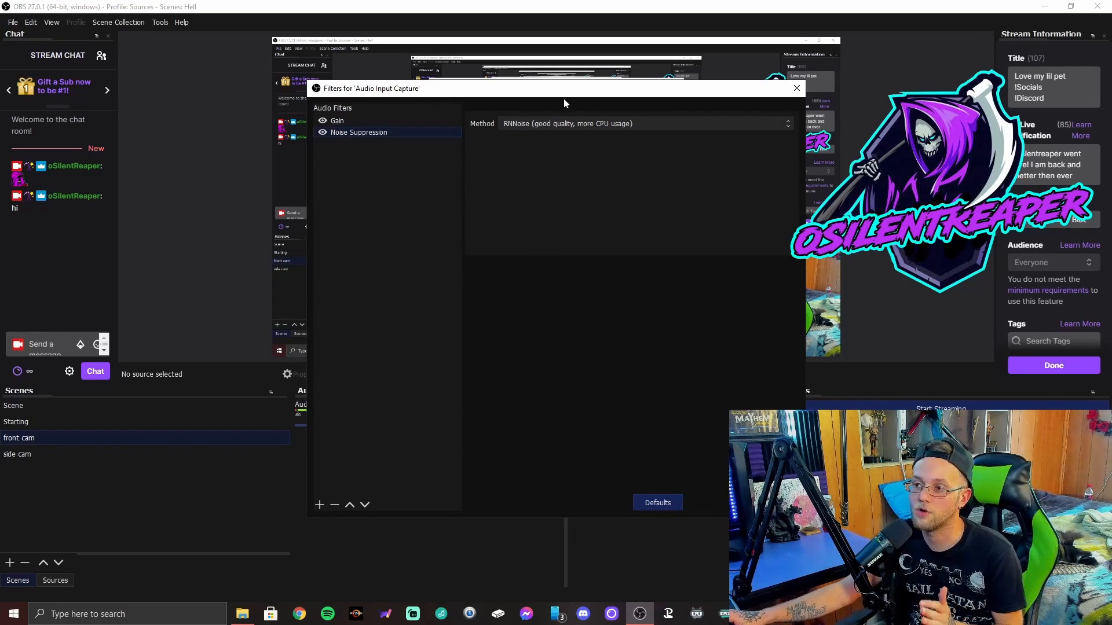
click(774, 503)
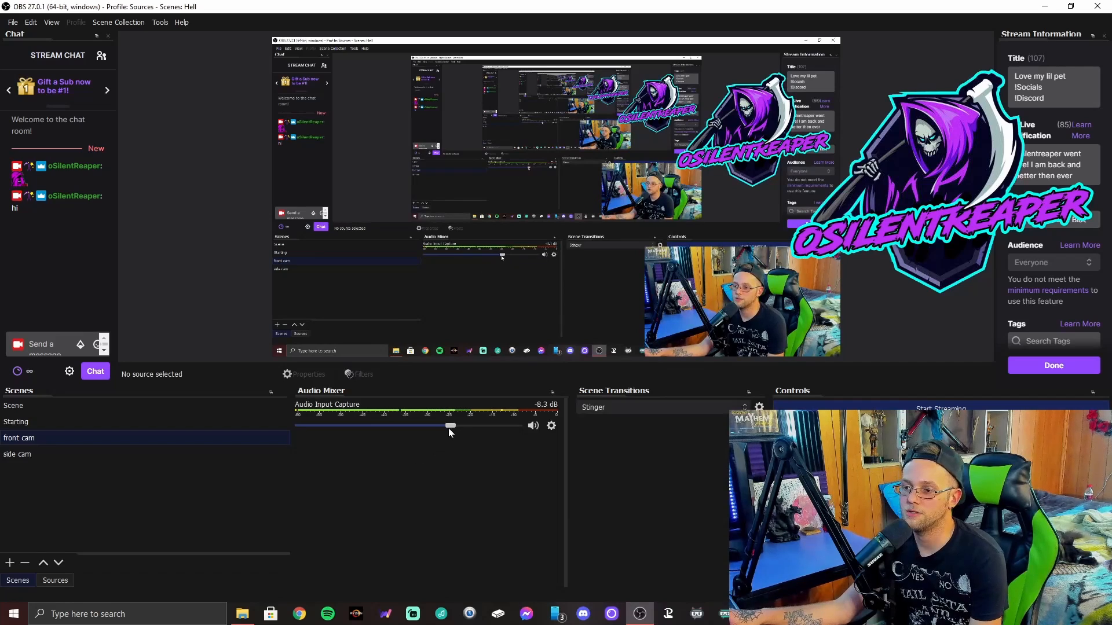
- Lower the Audio Input Capture's mixer volume to -8.9 dB
mouse_move(450, 426)
mouse_down()
mouse_move(320, 440)
mouse_move(443, 427)
mouse_move(450, 436)
mouse_up()
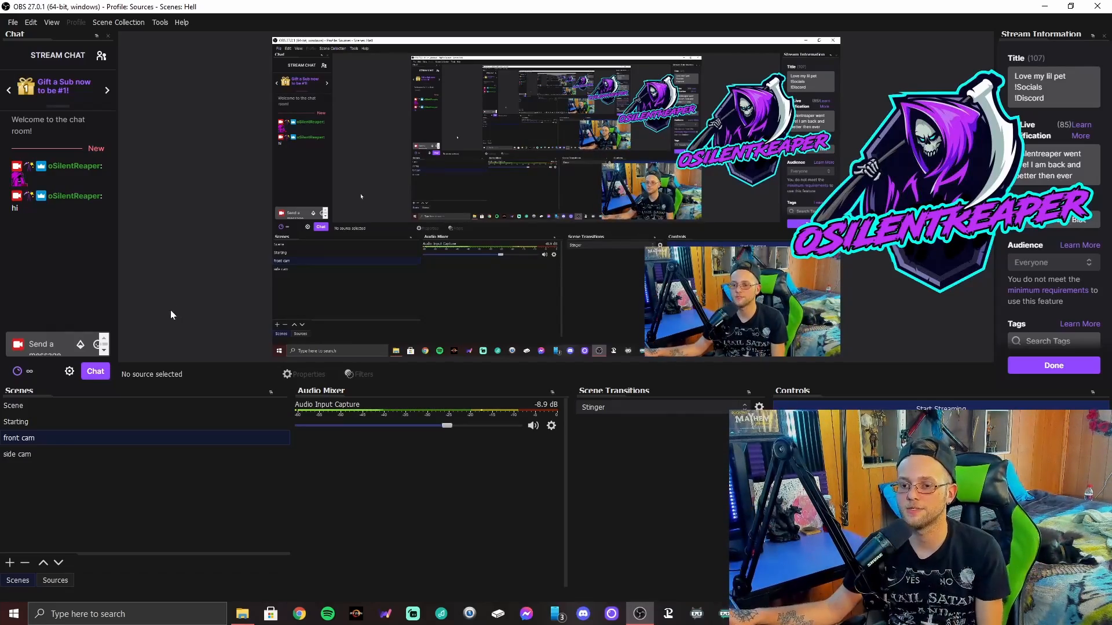
- Check in the list of docks that Scene Transitions is enabled, without changing any dock
click(57, 426)
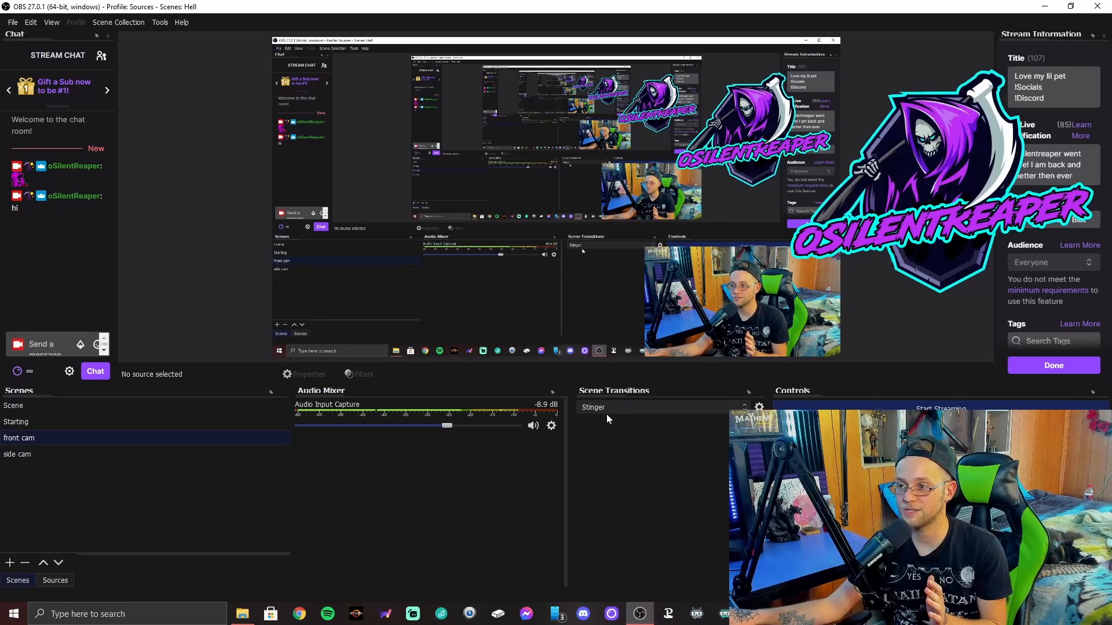
click(52, 24)
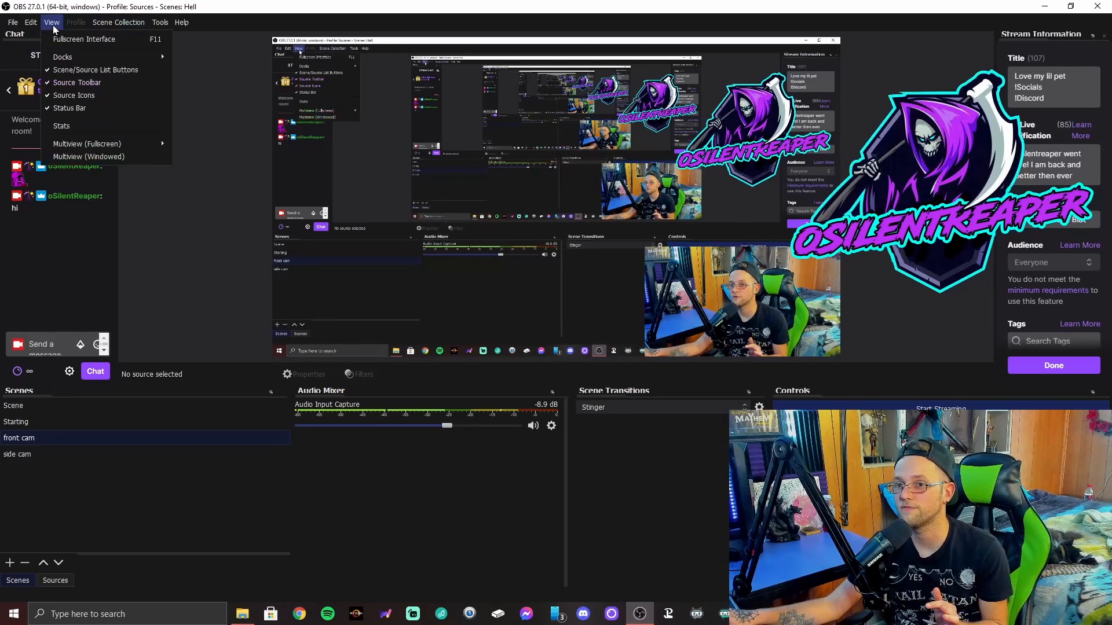
mouse_move(116, 56)
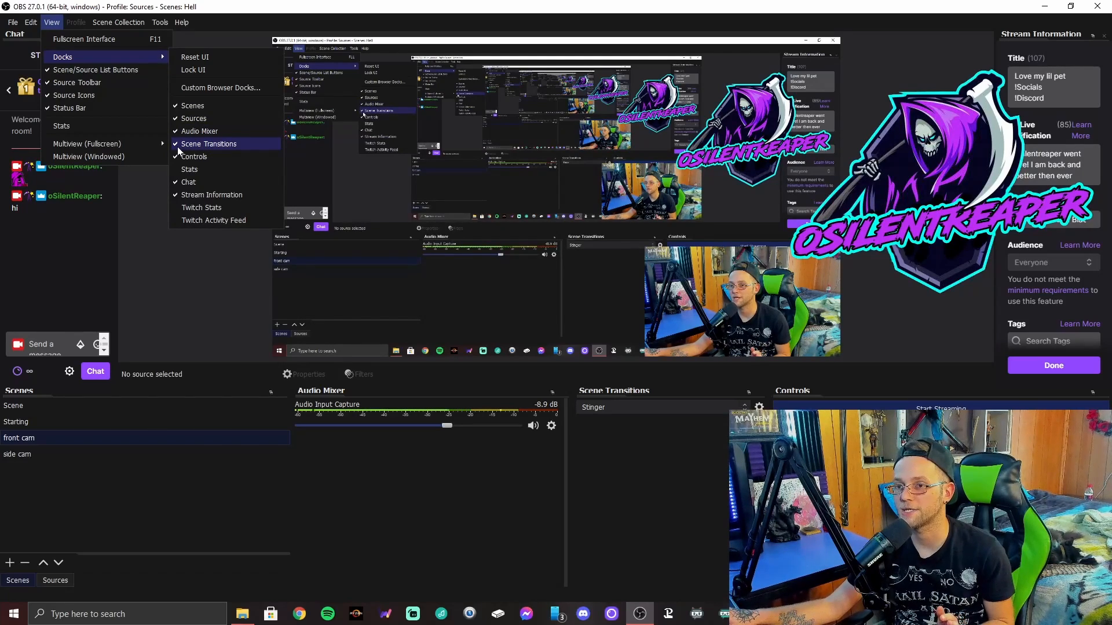
click(202, 262)
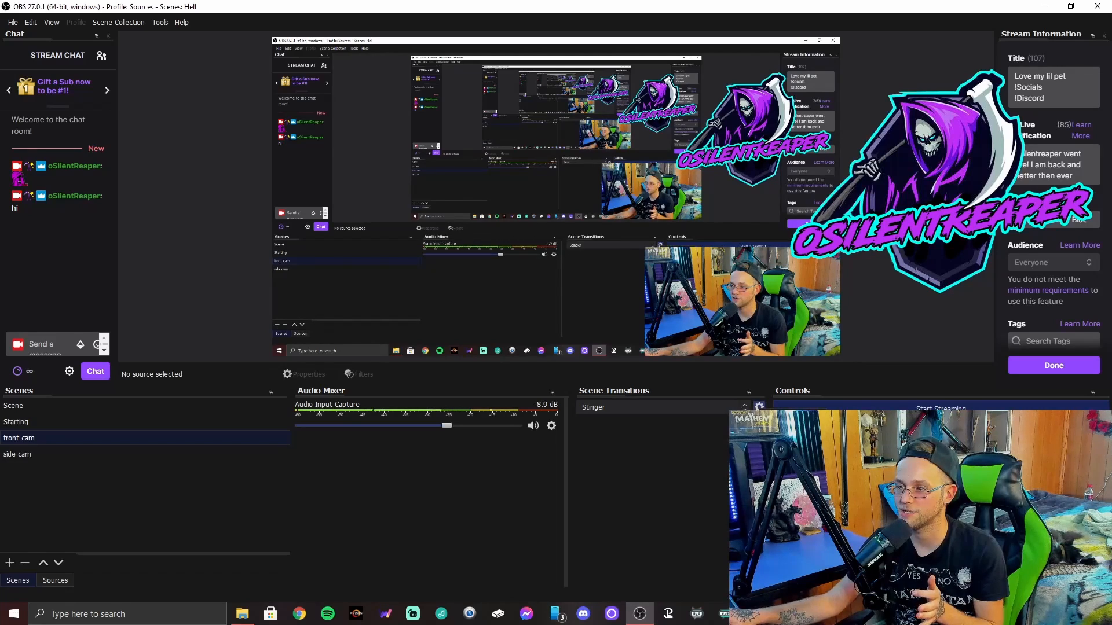
- Examine the Stinger transition's properties, including the transition point type options, and preview the transition
click(759, 406)
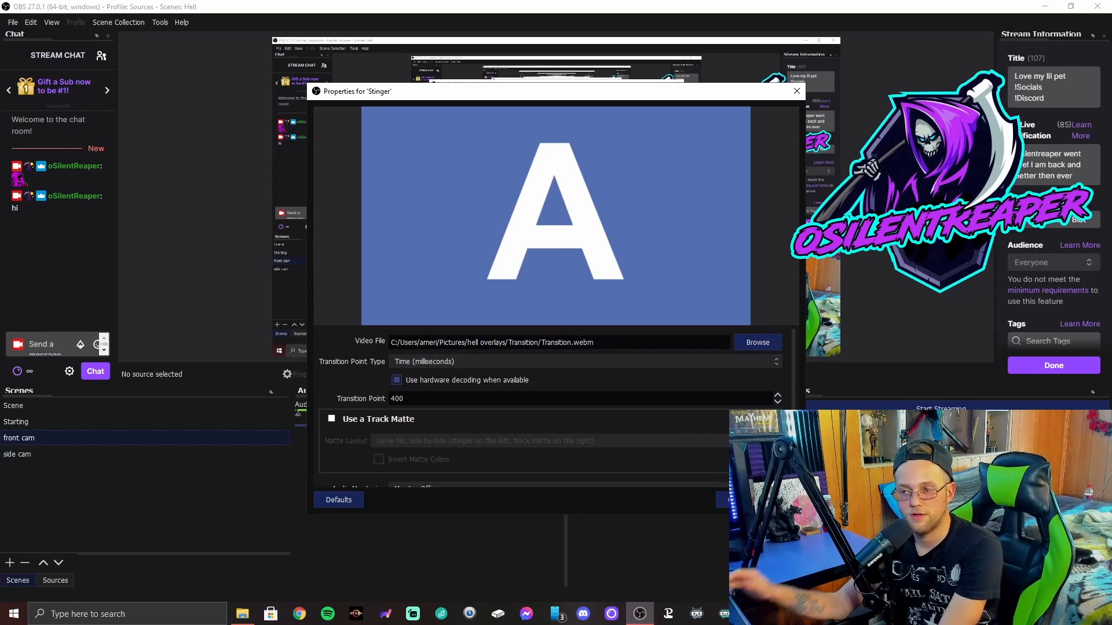
scroll(415, 397, down, 3)
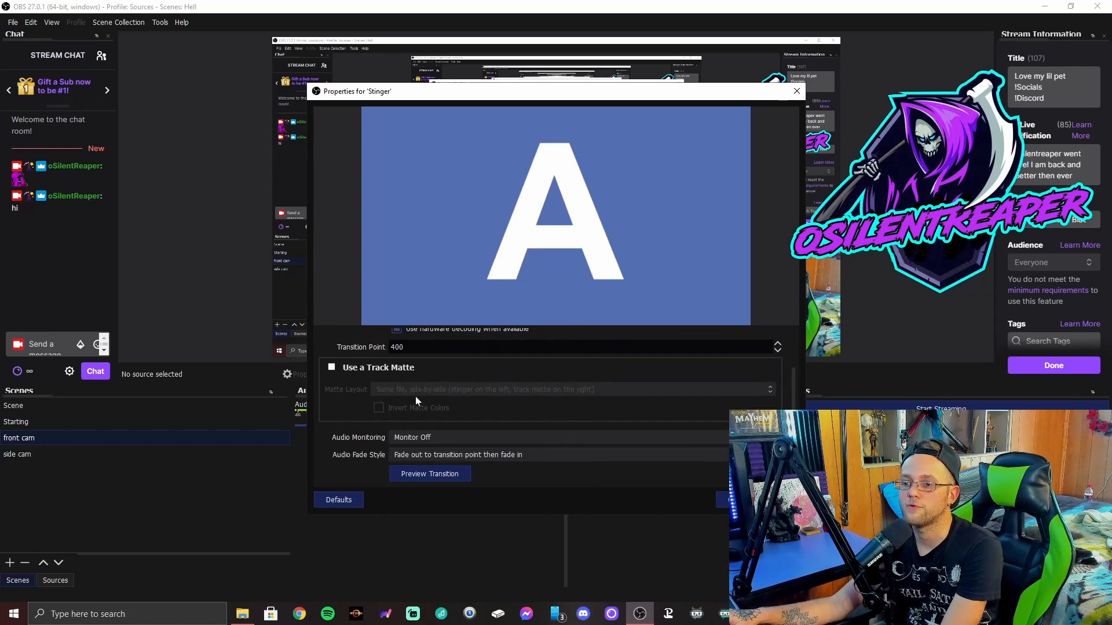
scroll(415, 398, up, 3)
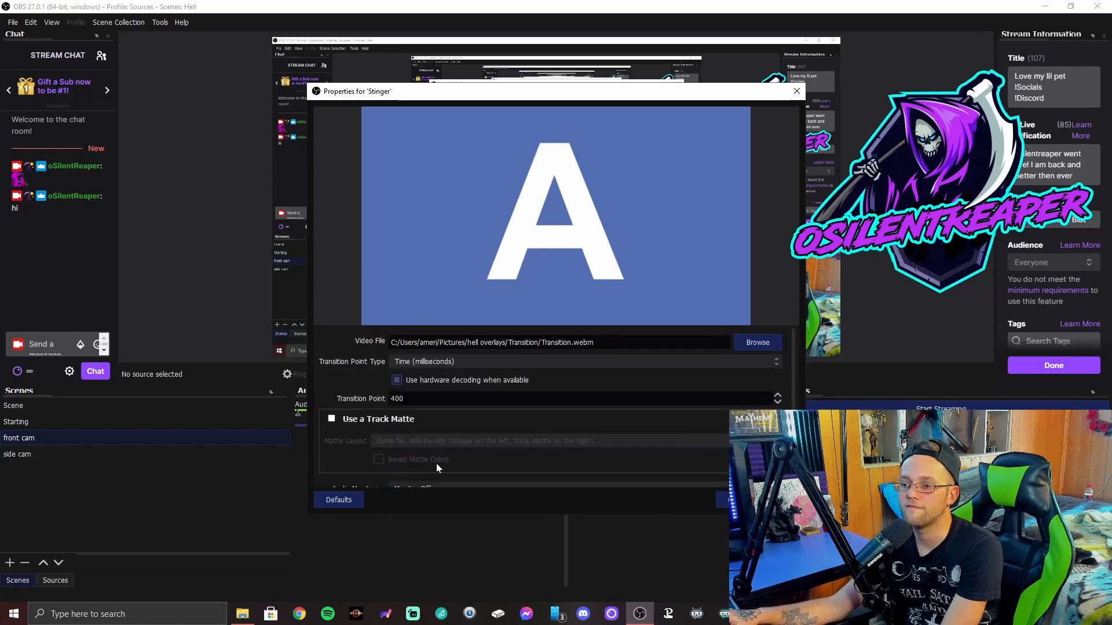
click(471, 362)
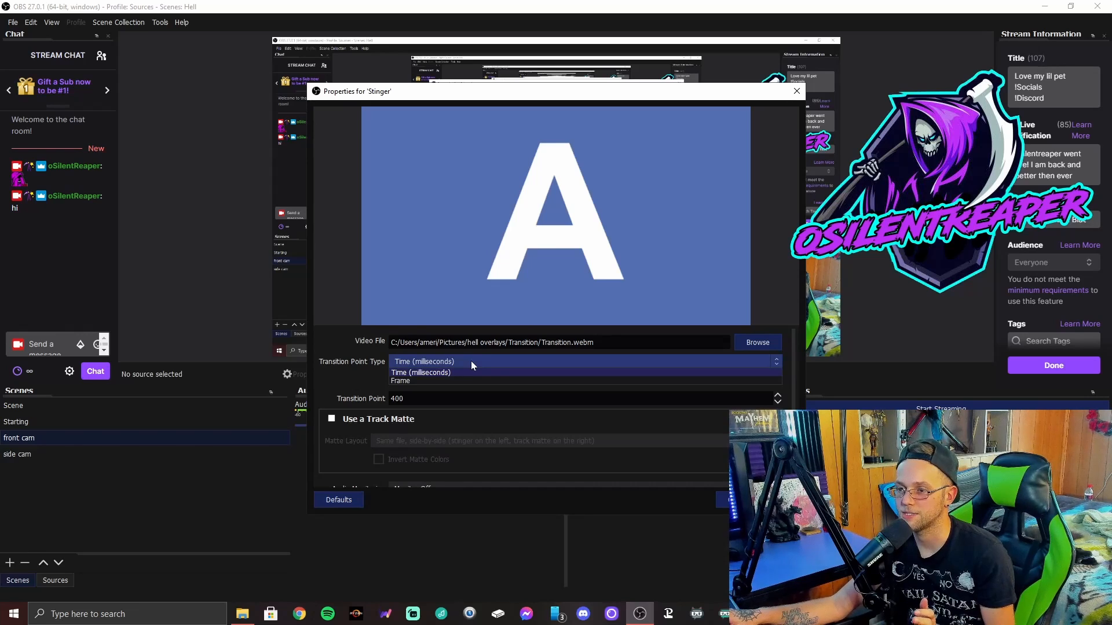
click(470, 361)
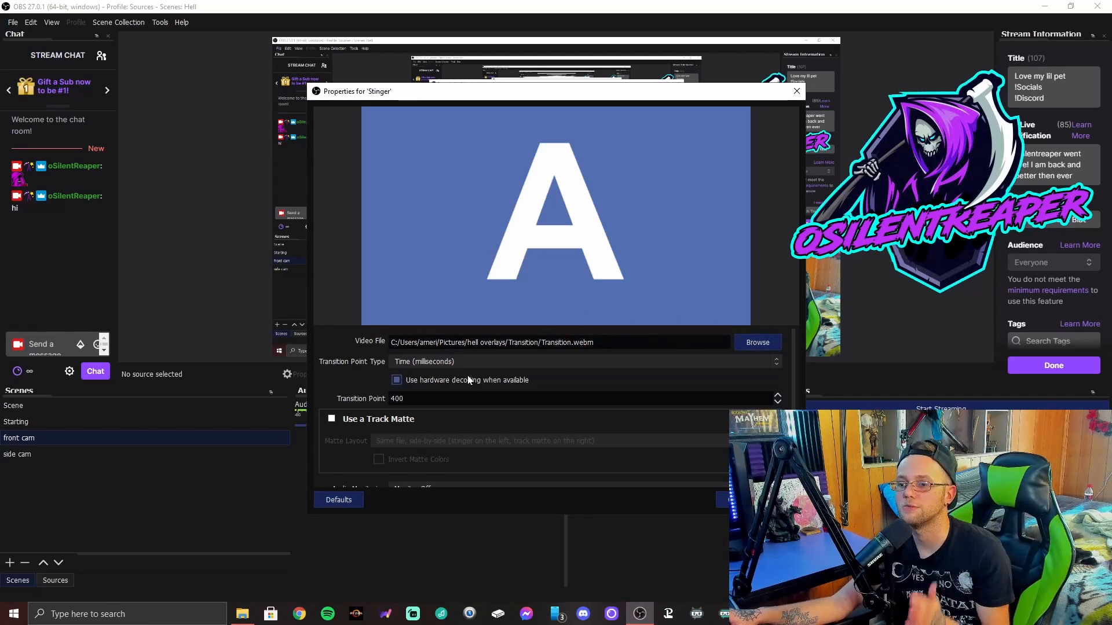
scroll(468, 375, down, 2)
click(446, 474)
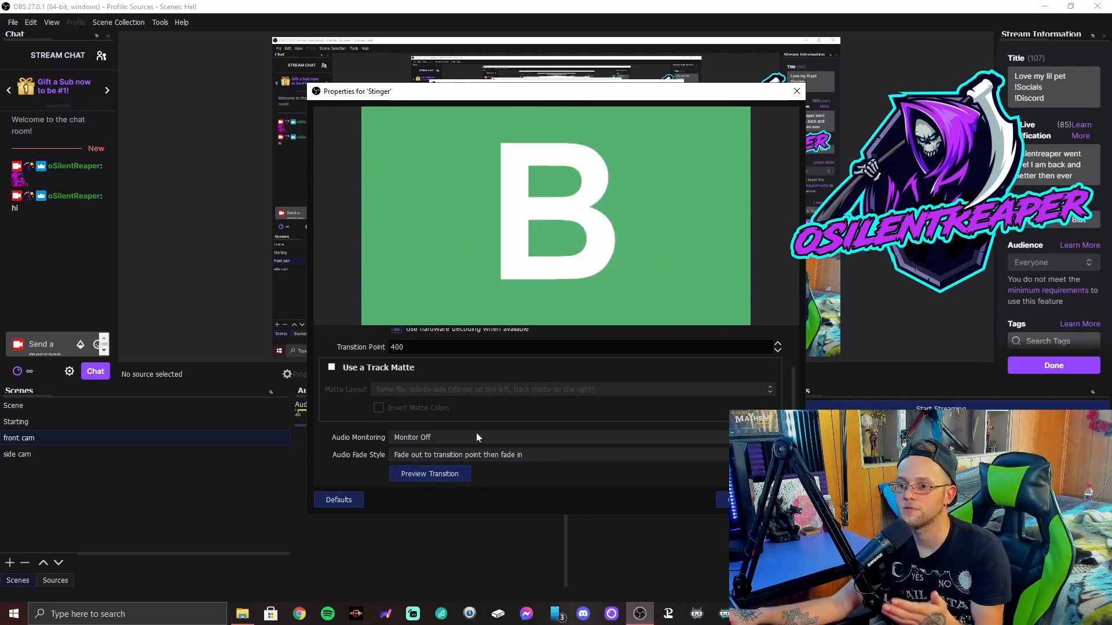
click(453, 475)
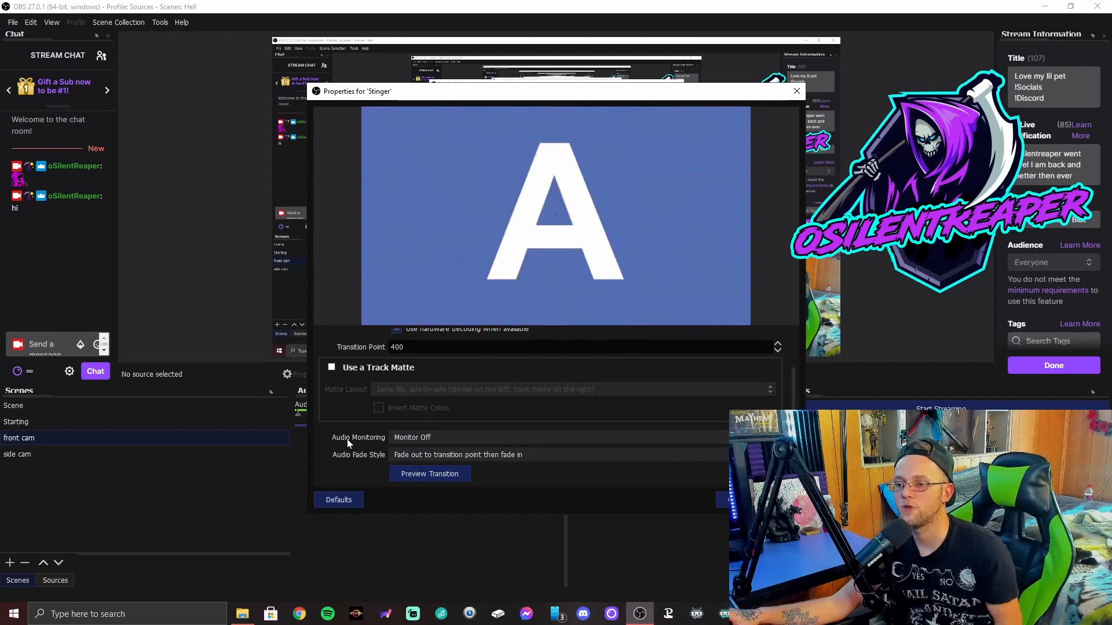
- Review the Stinger's audio options, keeping Monitor Off and Fade out to transition point then fade in, and preview it again
click(431, 439)
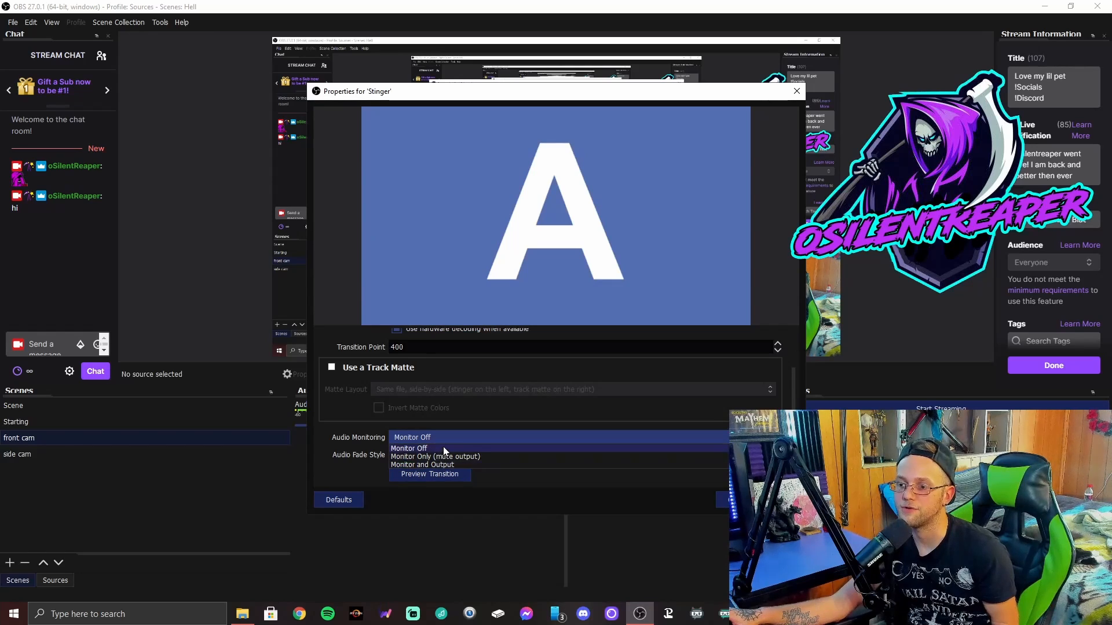
click(446, 450)
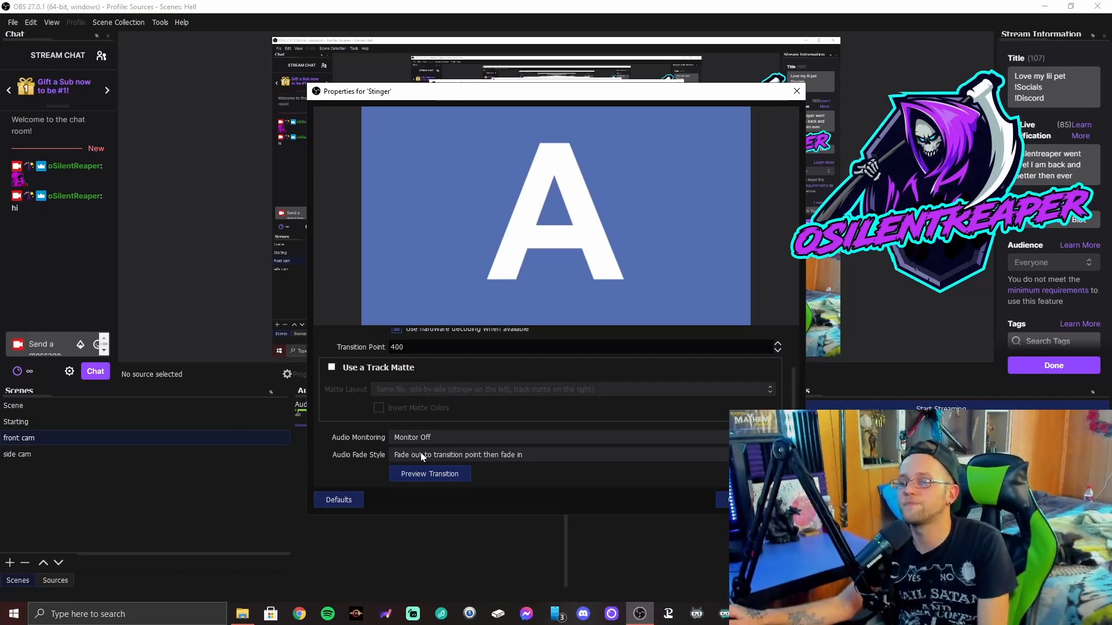
click(421, 454)
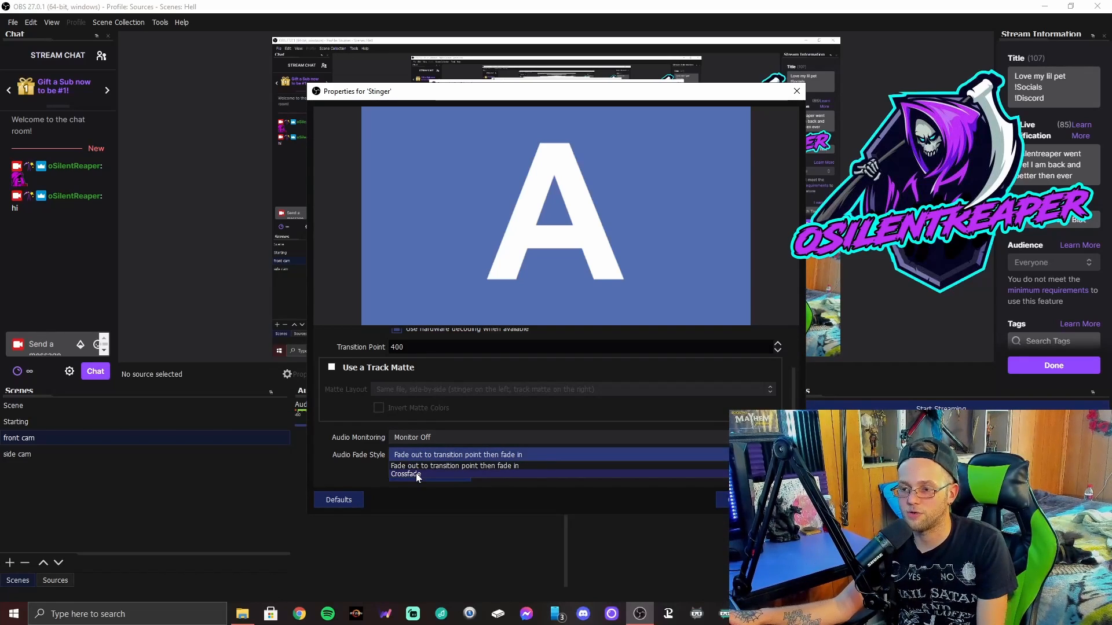
click(425, 464)
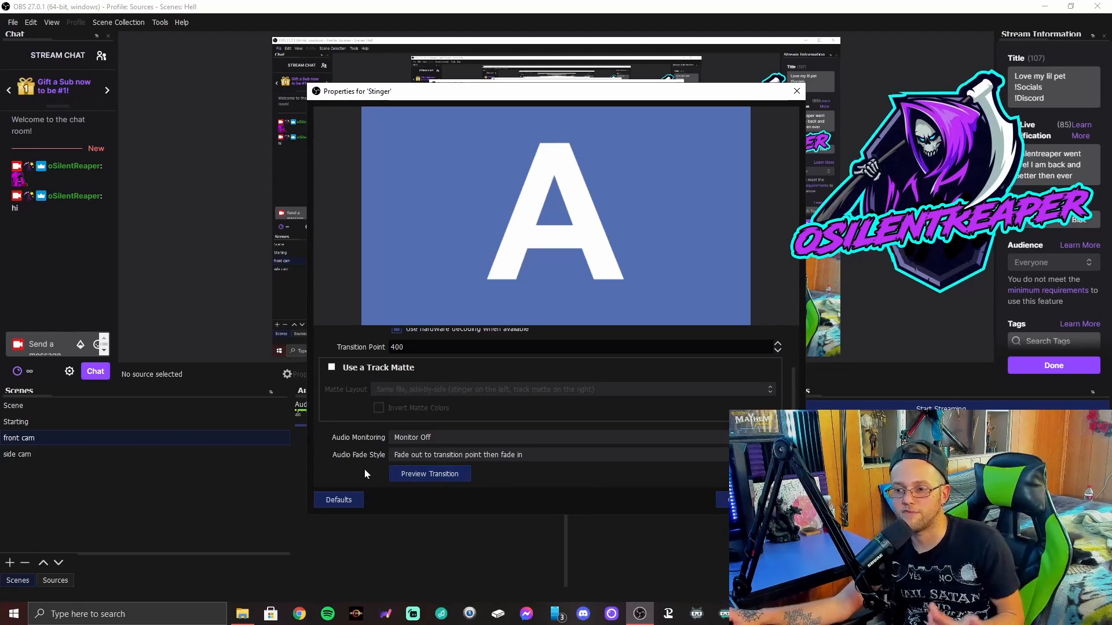
click(421, 474)
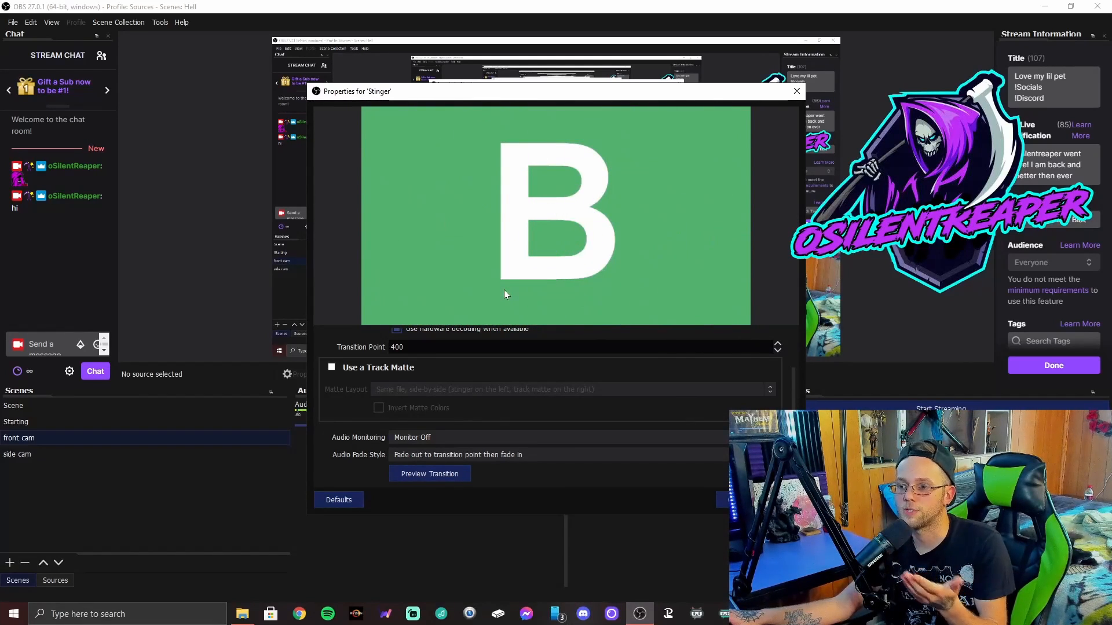
- Set the Stinger's transition point to 100 milliseconds and preview the transition
scroll(457, 471, up, 3)
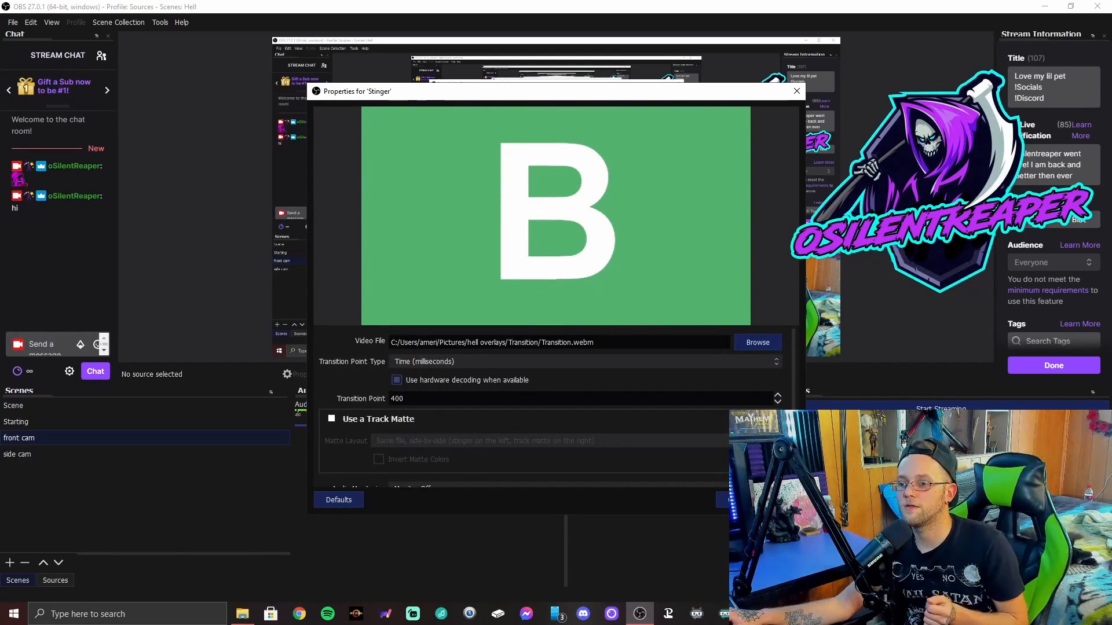
key(BackSpace)
key(BackSpace)
key(BackSpace)
text(100)
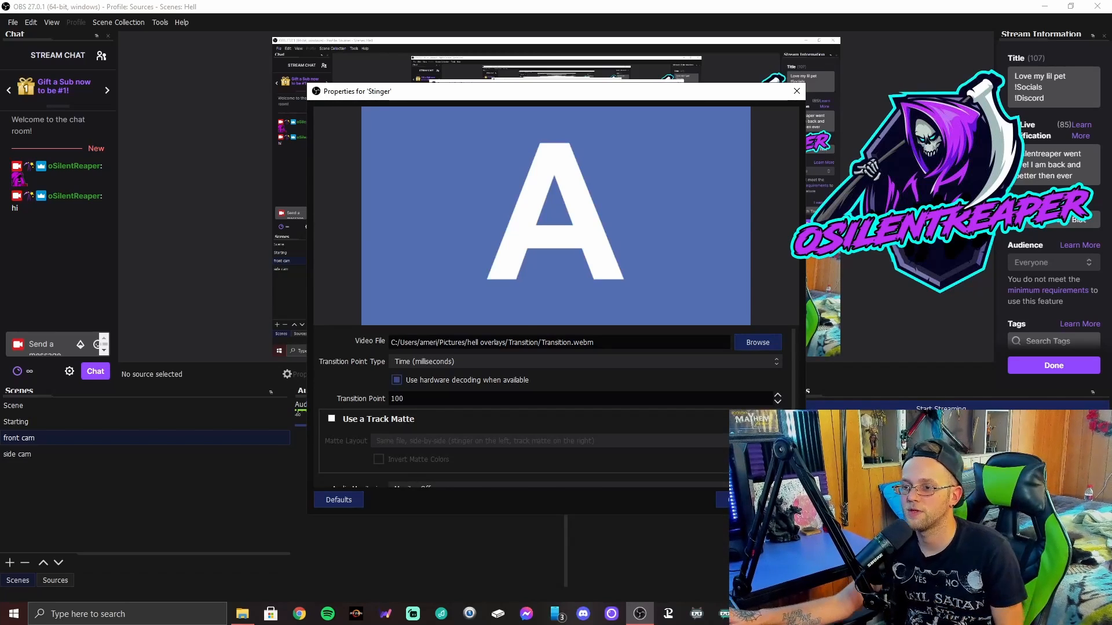
scroll(391, 381, down, 2)
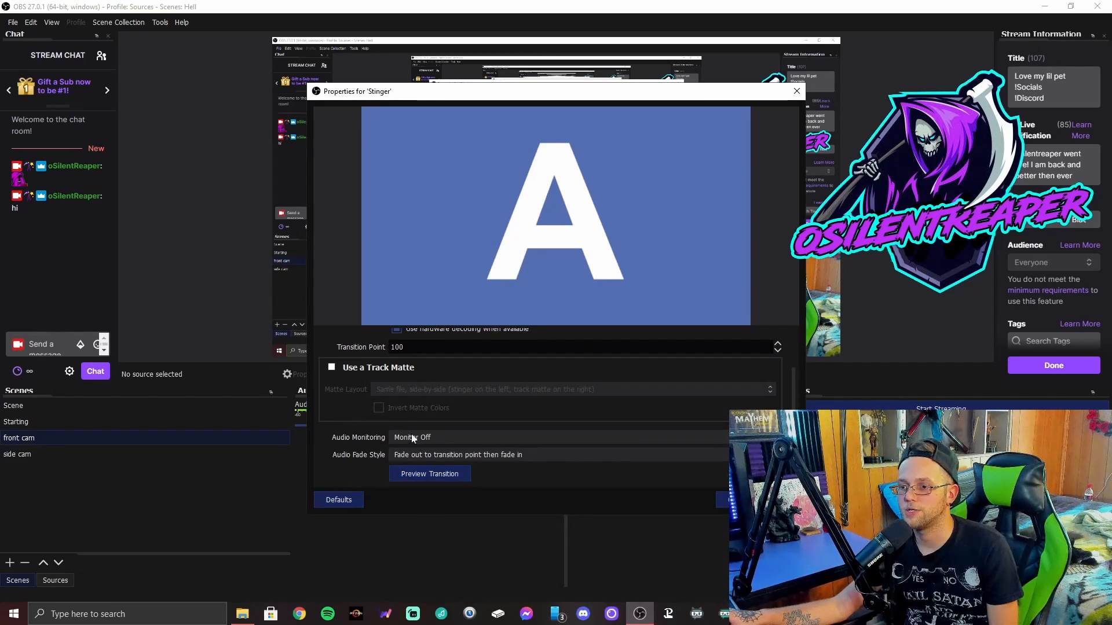
click(423, 475)
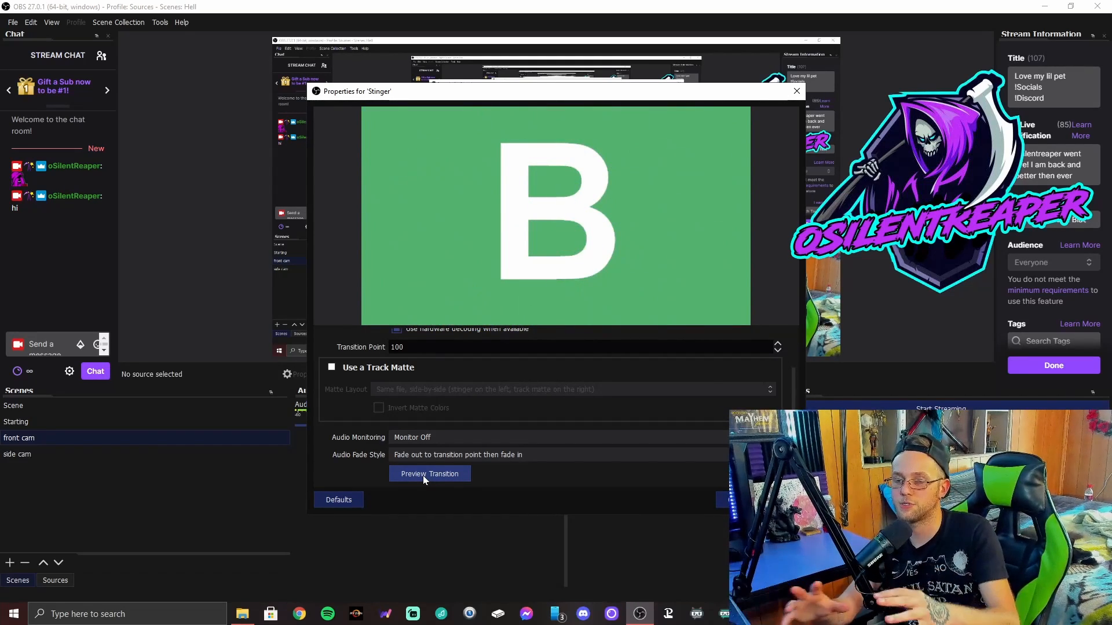
- Set the Stinger's transition point to 400 milliseconds, preview the transition and close its properties
scroll(418, 459, up, 2)
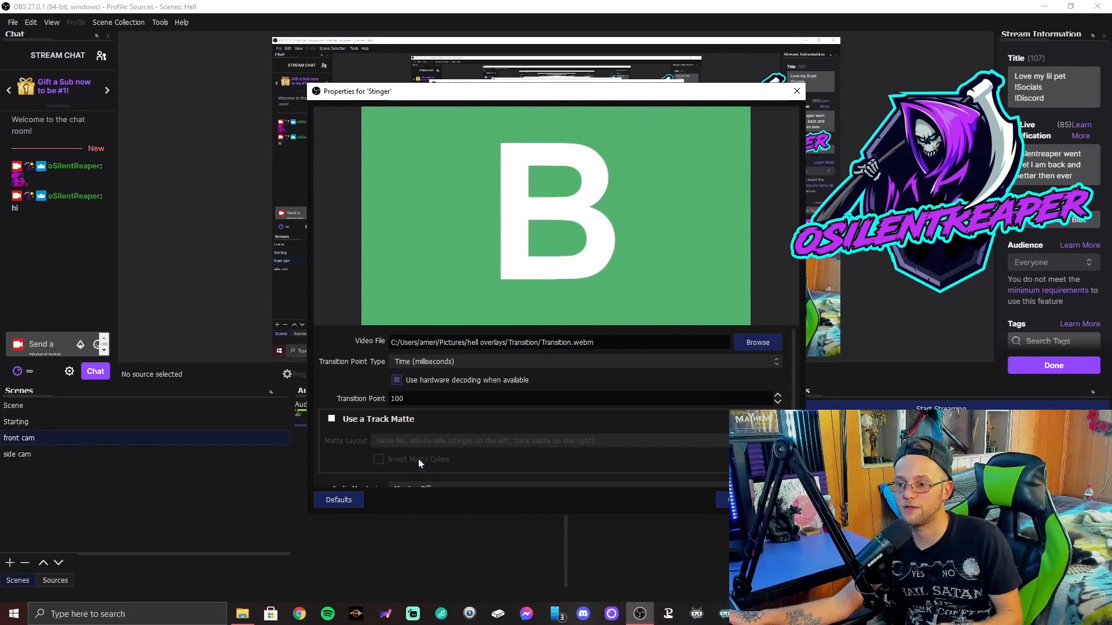
key(BackSpace)
key(BackSpace)
key(BackSpace)
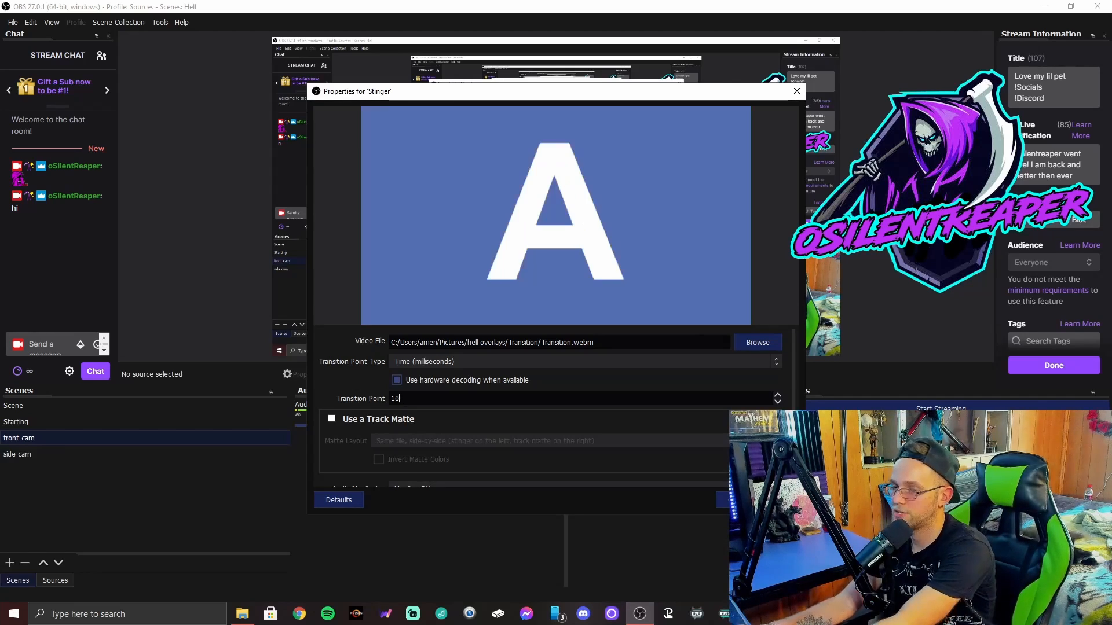
text(400)
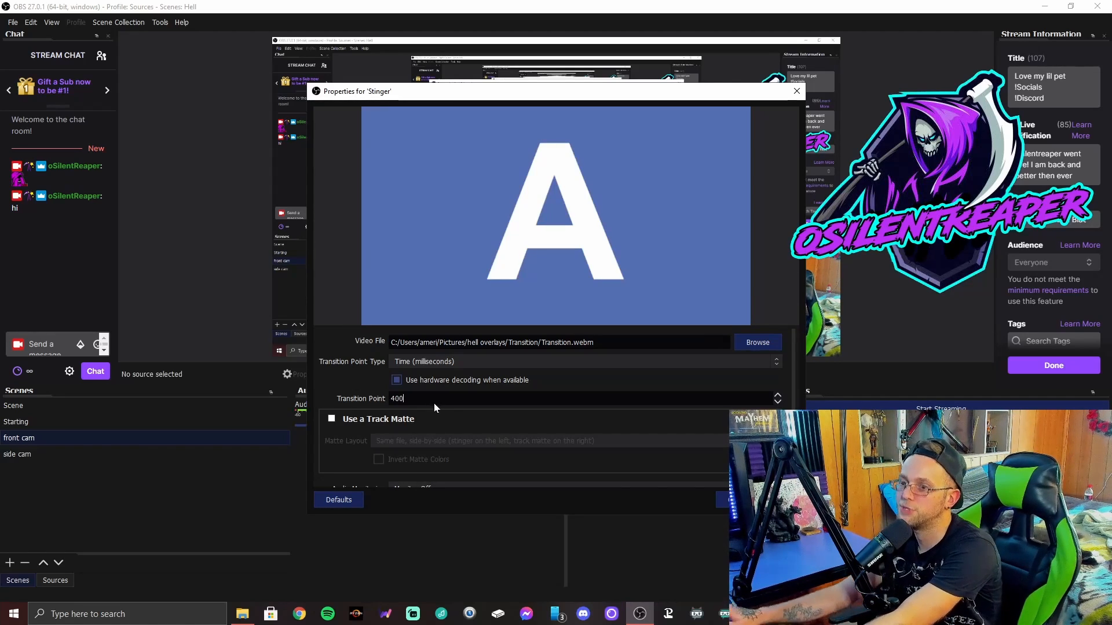
scroll(359, 399, down, 2)
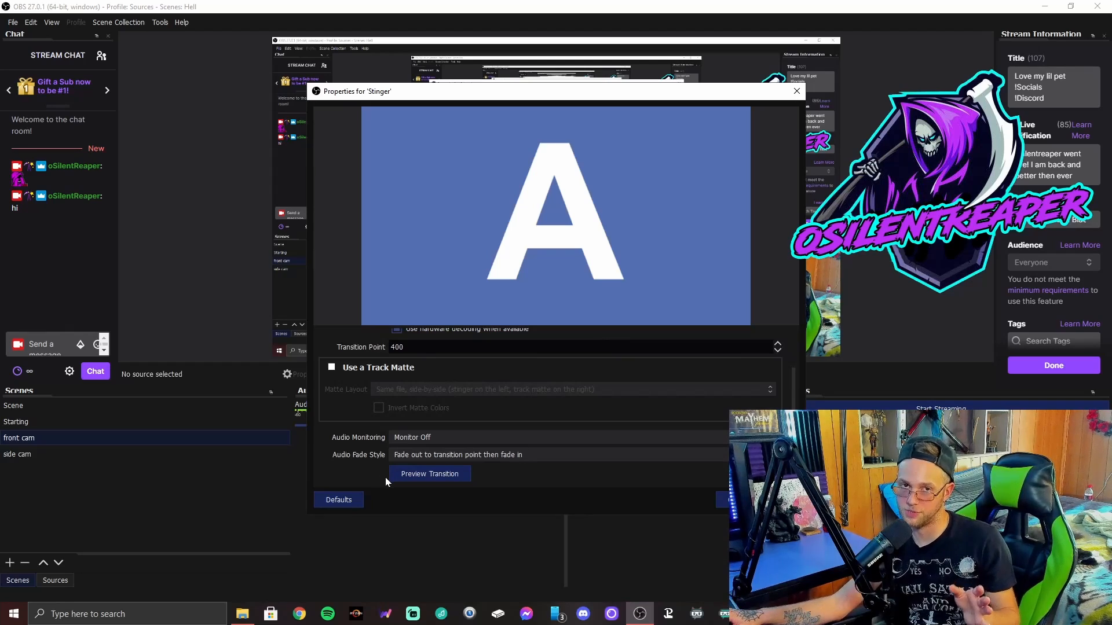
click(404, 474)
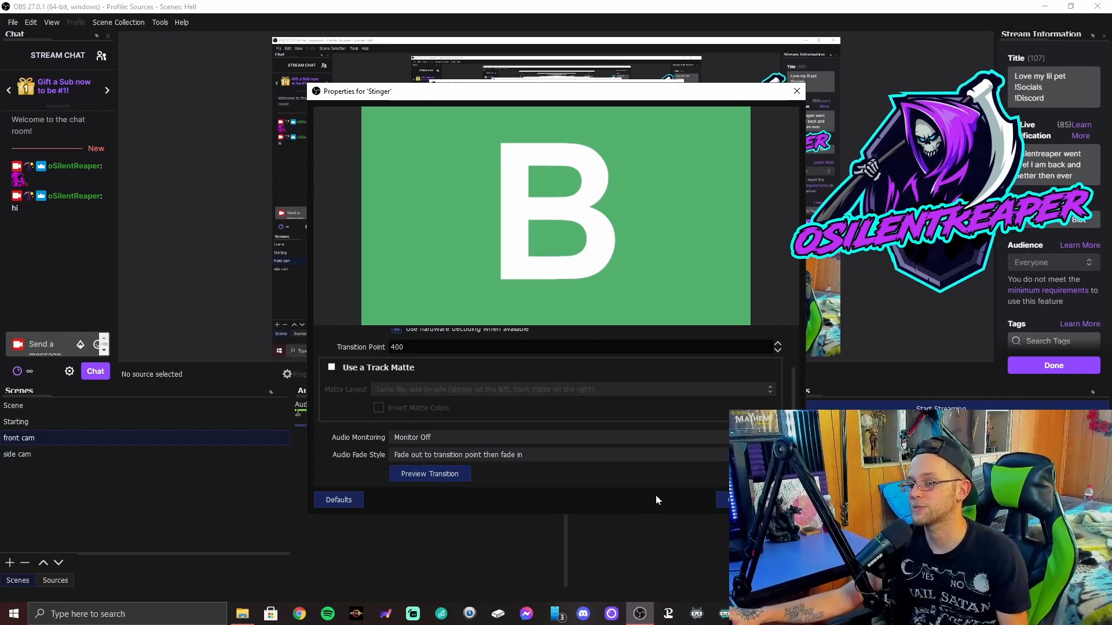
scroll(429, 453, up, 2)
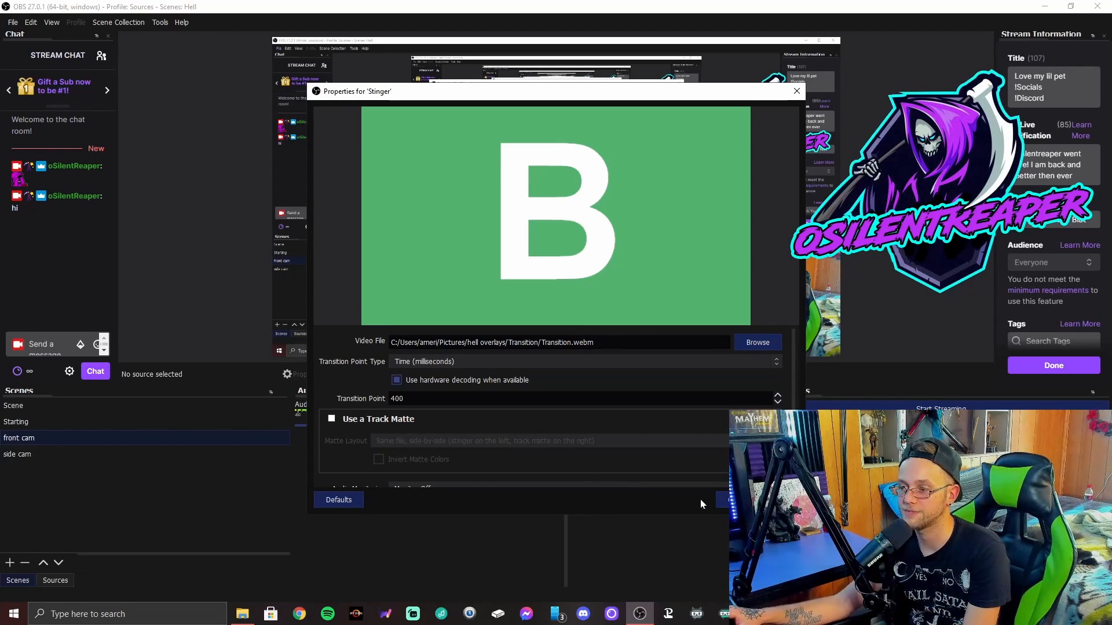
click(724, 502)
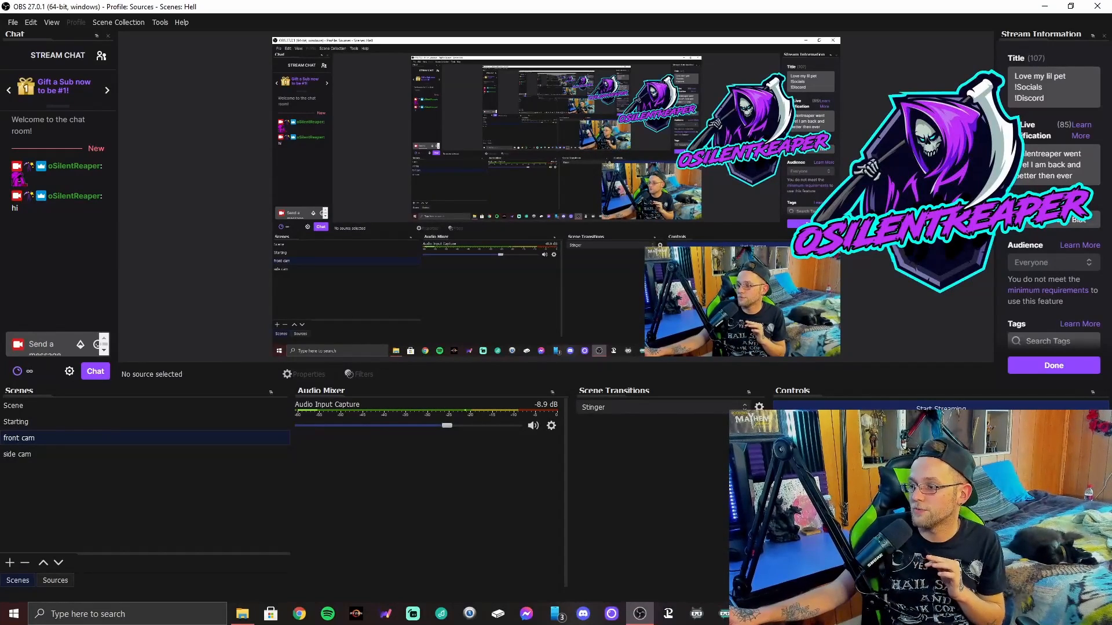
- Open the program settings and review the General options and the Twitch stream service settings
click(941, 477)
drag(566, 89, 467, 64)
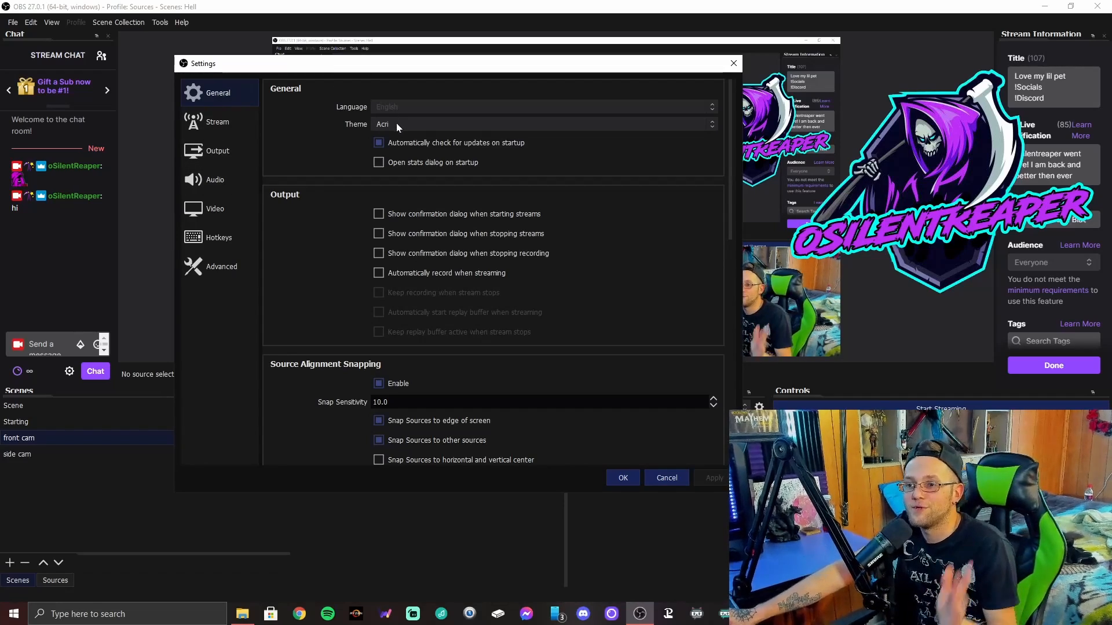
scroll(435, 397, down, 5)
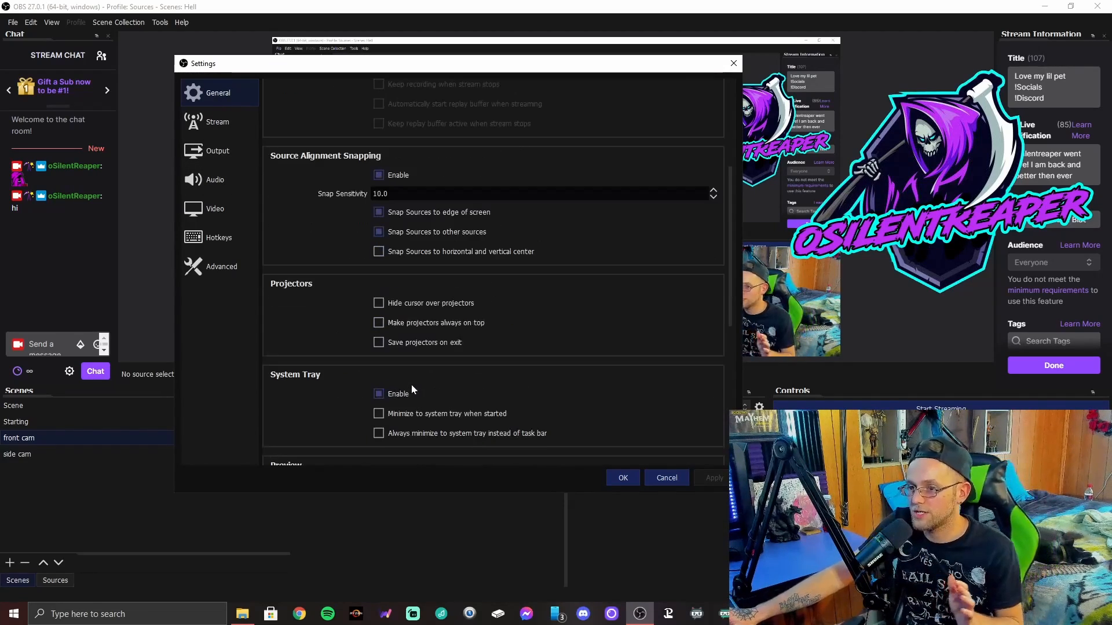
scroll(400, 313, down, 8)
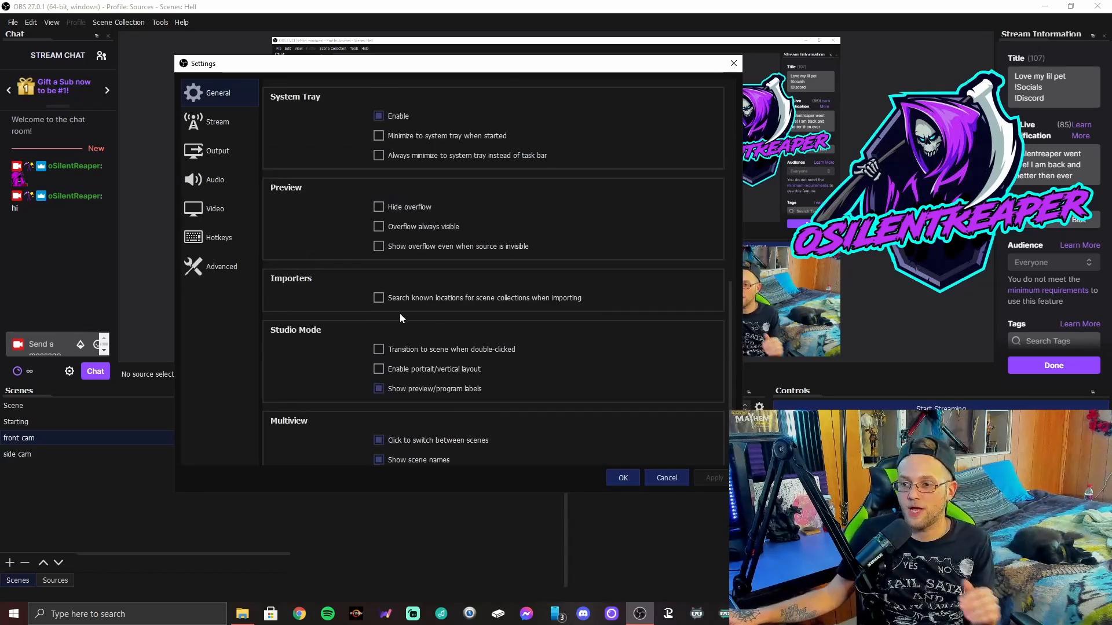
scroll(383, 334, up, 13)
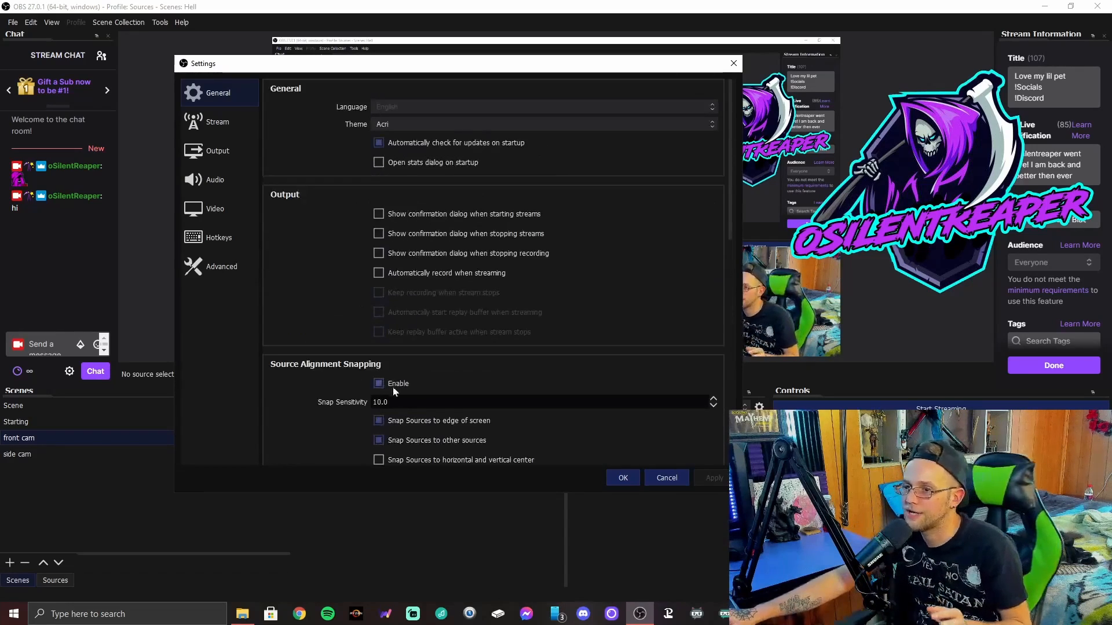
click(227, 124)
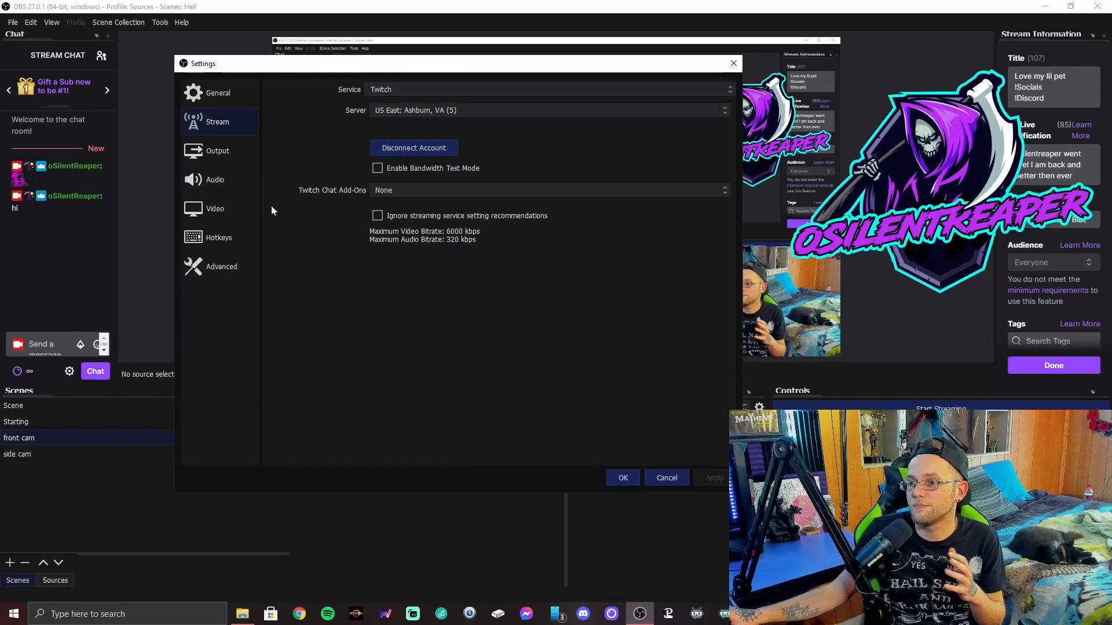
- Examine the streaming output settings, including rate control, bitrate and encoder options, without changing them
click(201, 161)
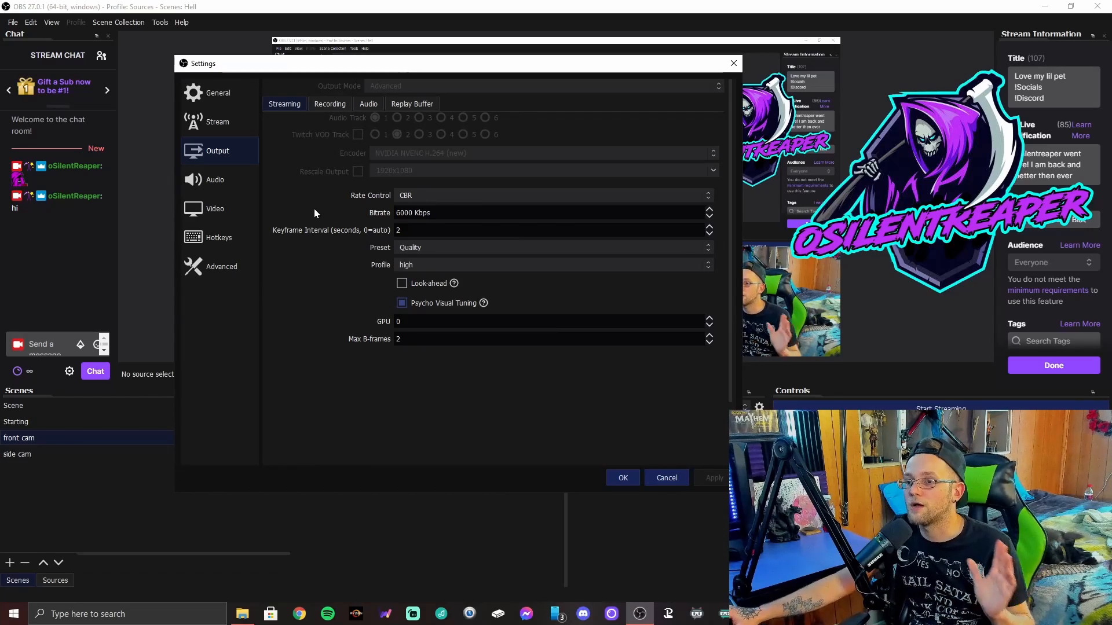
click(427, 194)
click(426, 193)
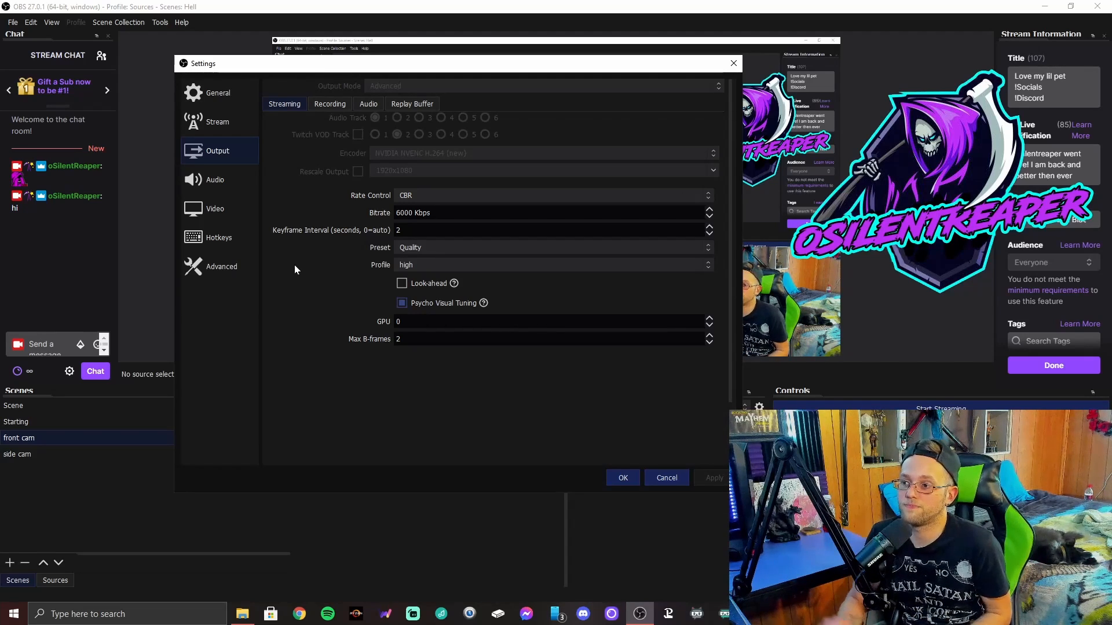
drag(378, 69, 225, 61)
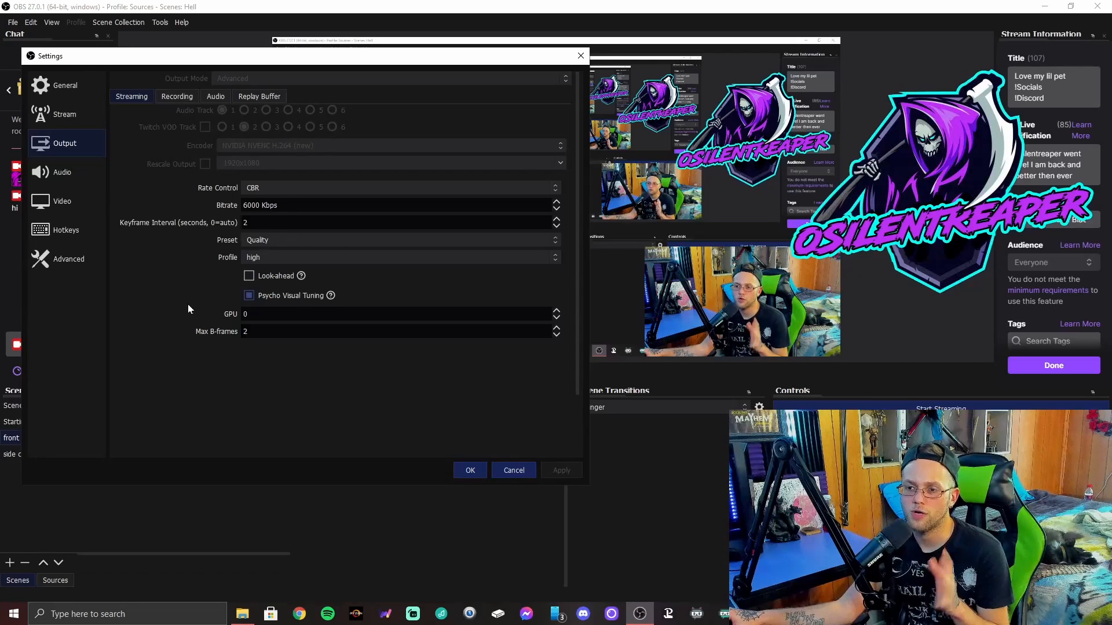
- Review the encoder preset choices for streaming and keep the preset at Quality
click(284, 241)
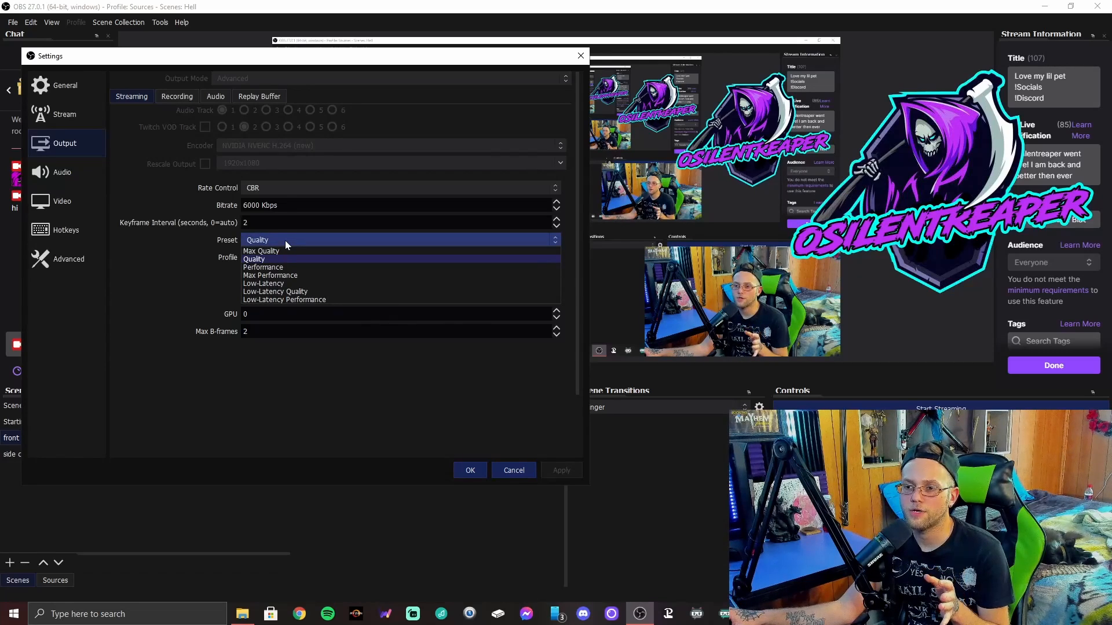
click(285, 241)
click(275, 262)
click(275, 261)
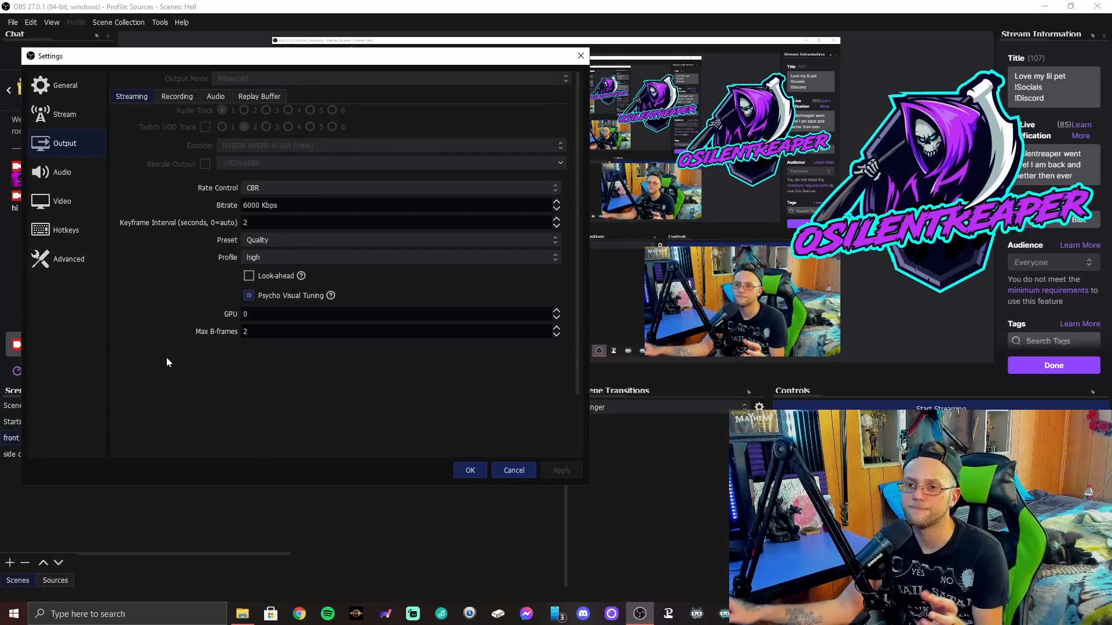
- Review the Audio settings, including global audio devices, meters and monitoring, and open the Video resolution and FPS settings
click(60, 171)
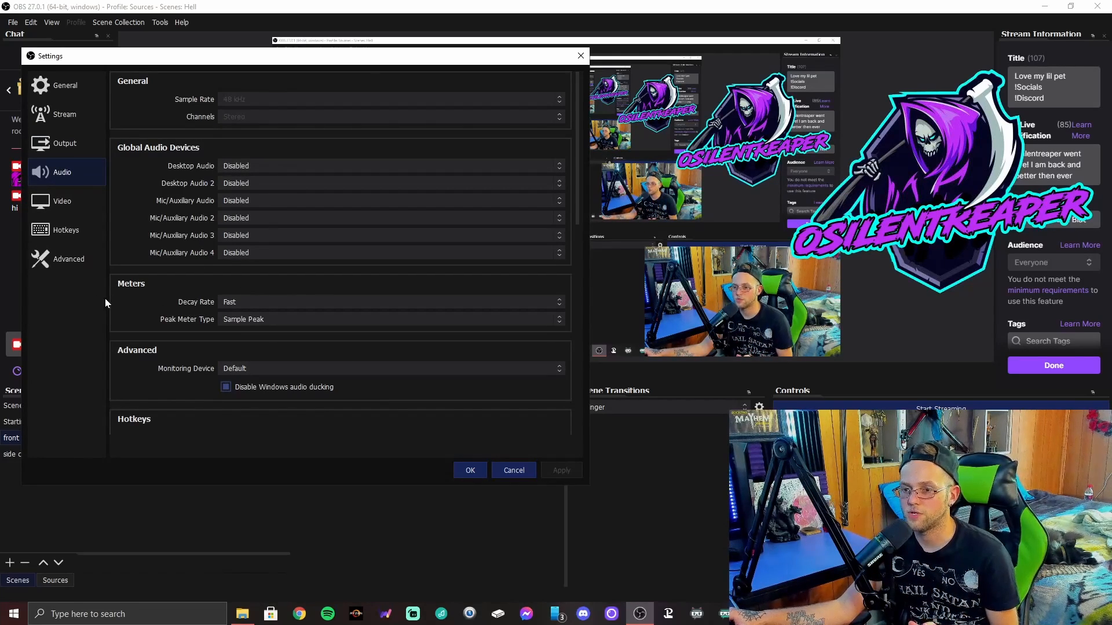
scroll(174, 341, down, 5)
scroll(167, 350, up, 5)
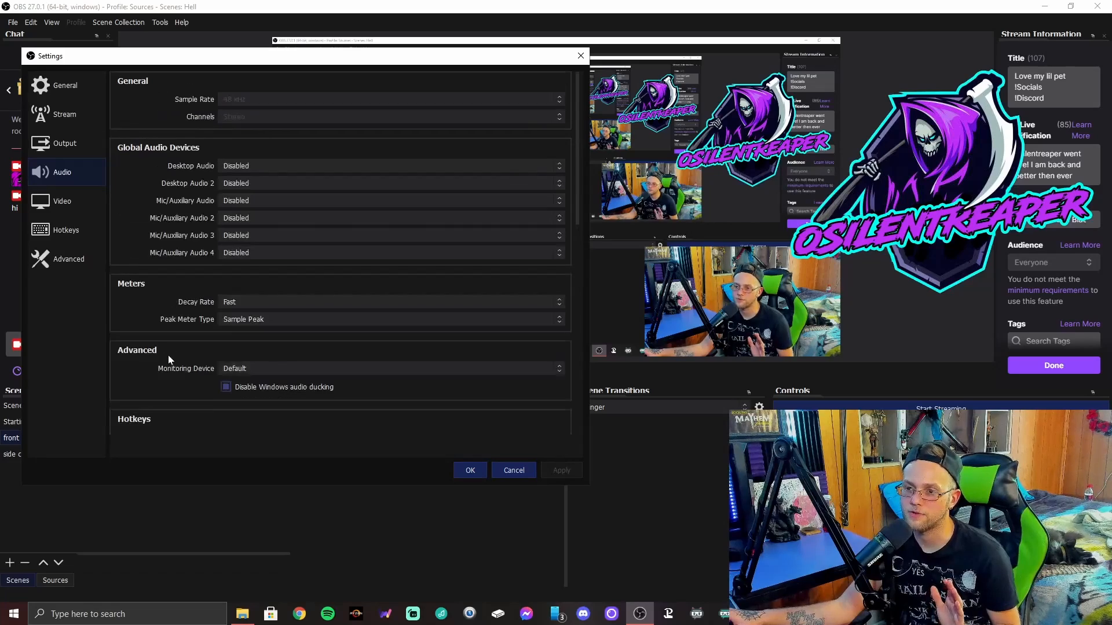
click(67, 211)
click(65, 181)
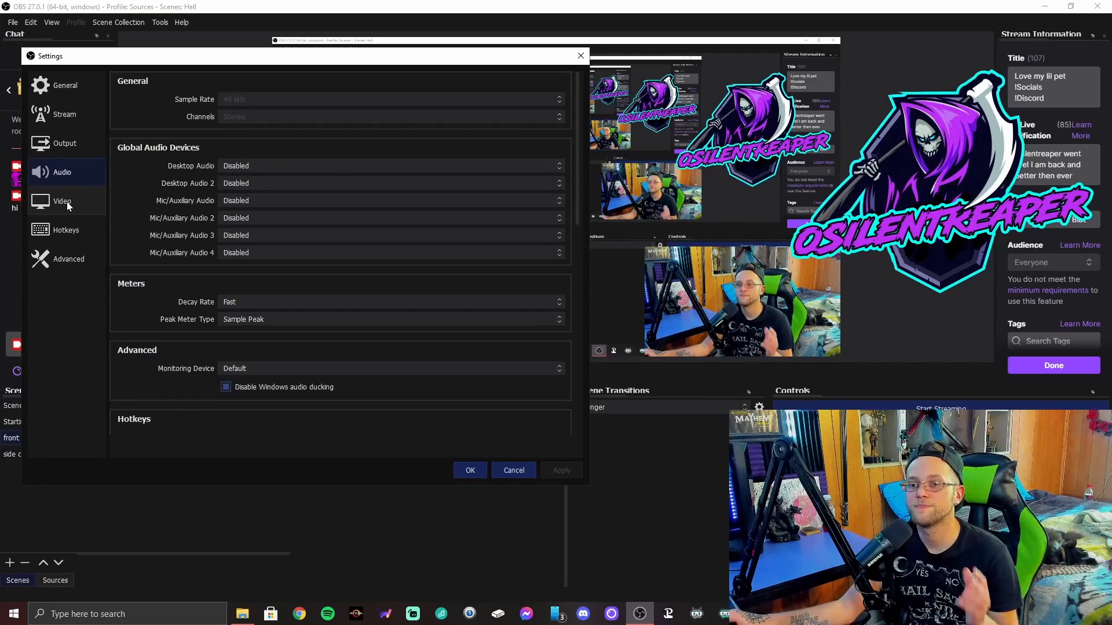
click(68, 206)
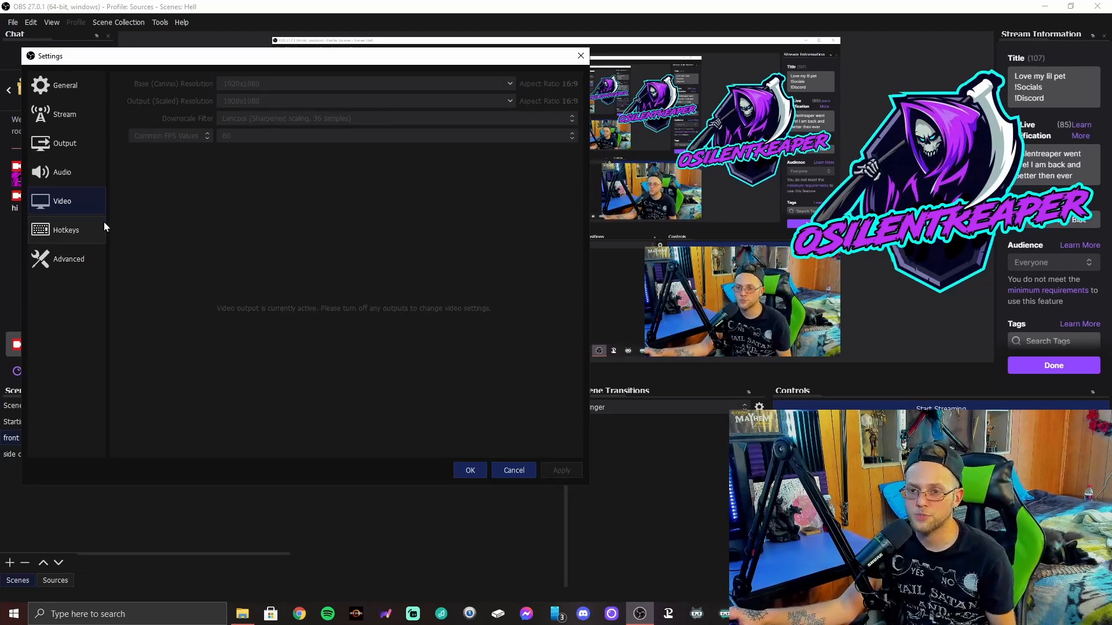
- Review the Advanced settings from process priority to hotkey focus behavior, recheck the streaming output options and close the settings
click(55, 269)
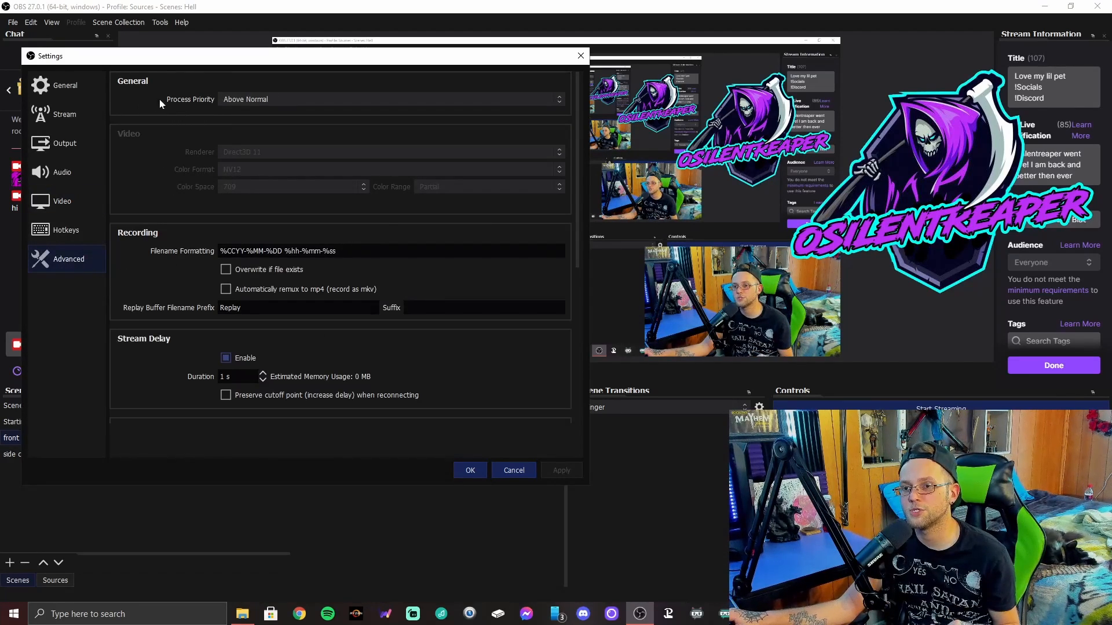
click(267, 99)
click(269, 99)
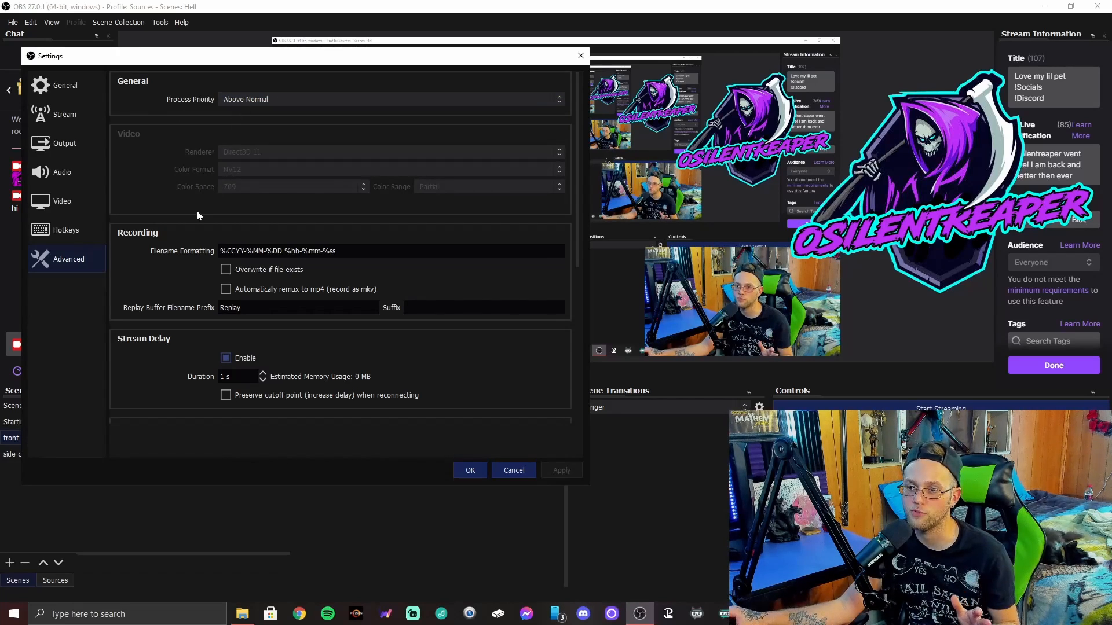
scroll(182, 279, down, 2)
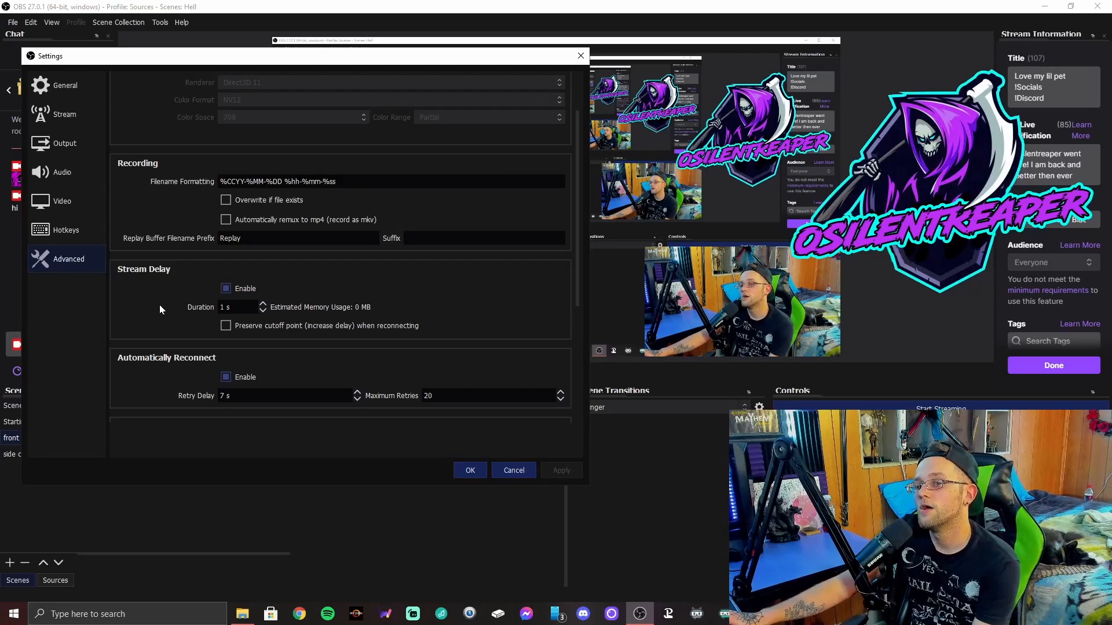
scroll(145, 305, down, 3)
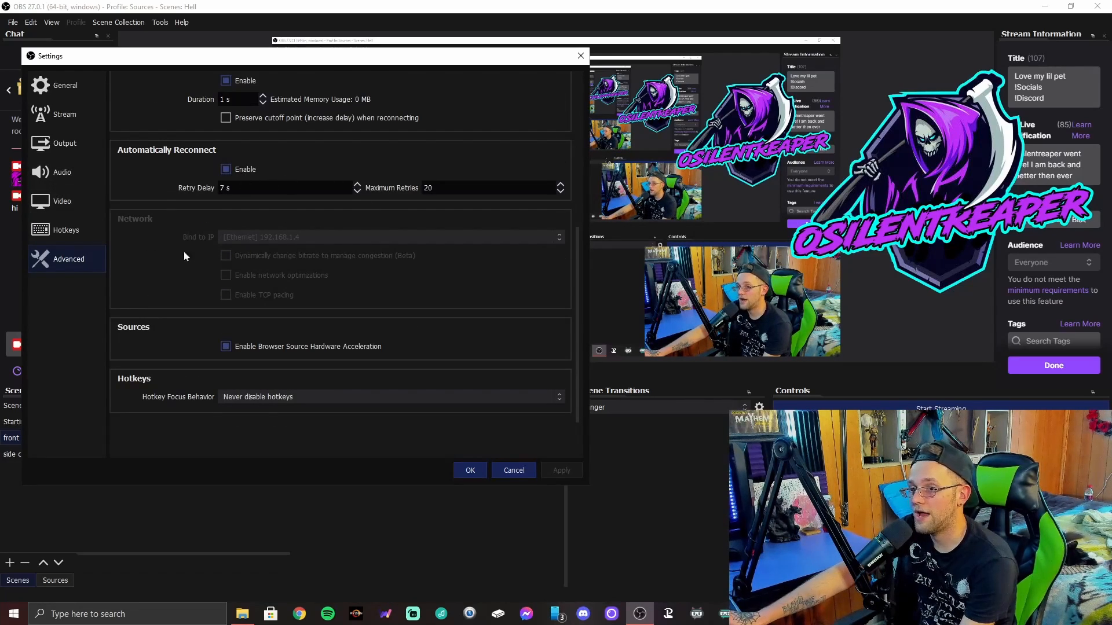
scroll(207, 345, up, 5)
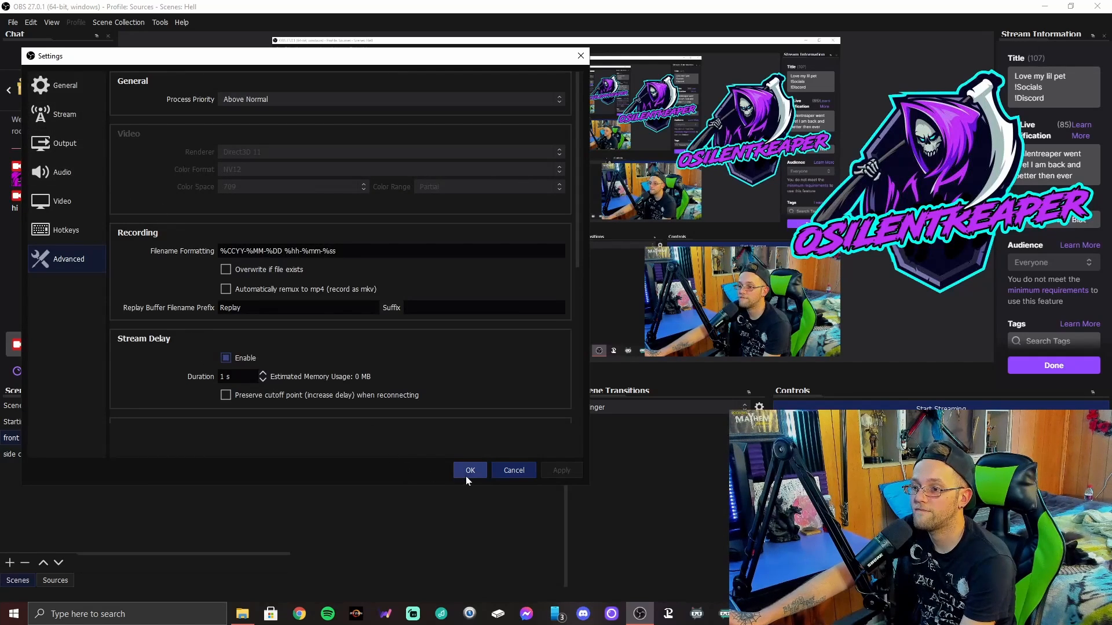
click(57, 144)
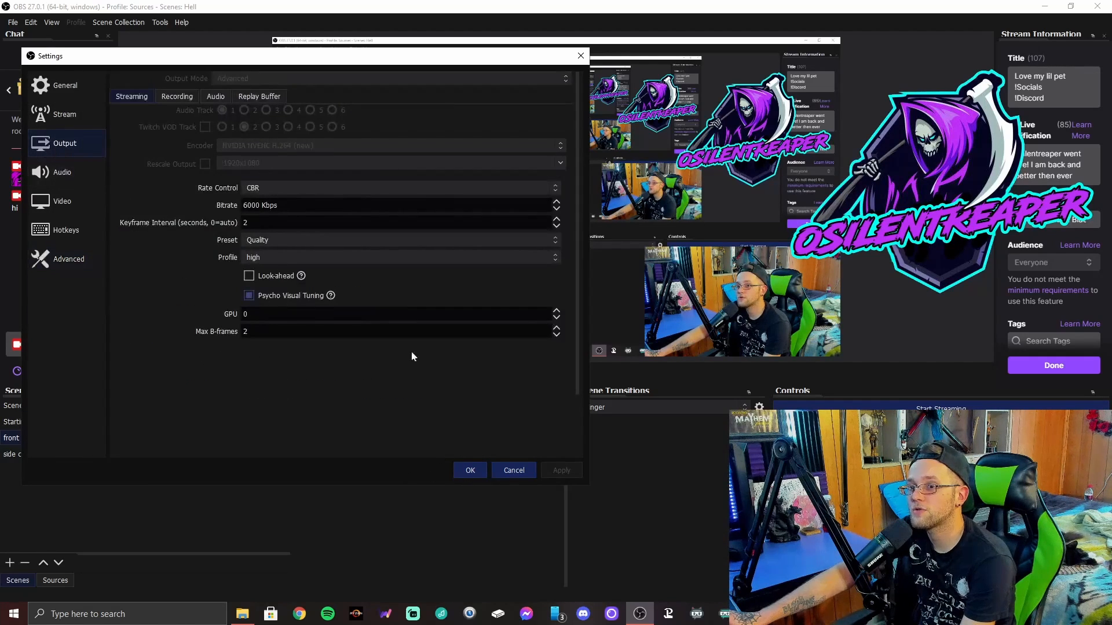
click(468, 471)
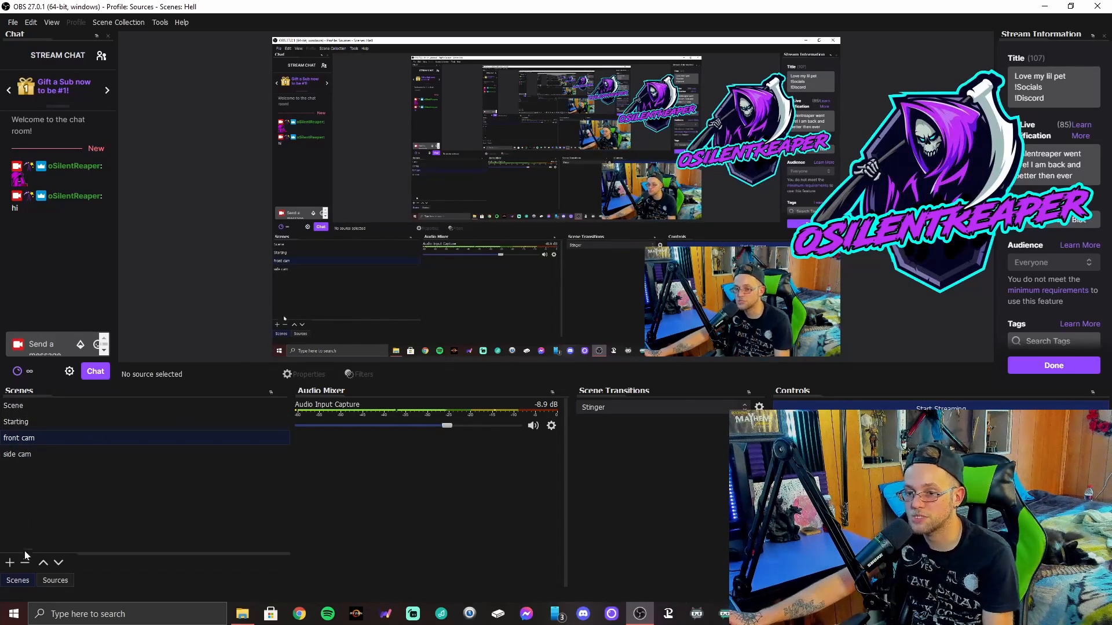
- Show the sources of the front cam scene and select the Display Capture source
click(48, 579)
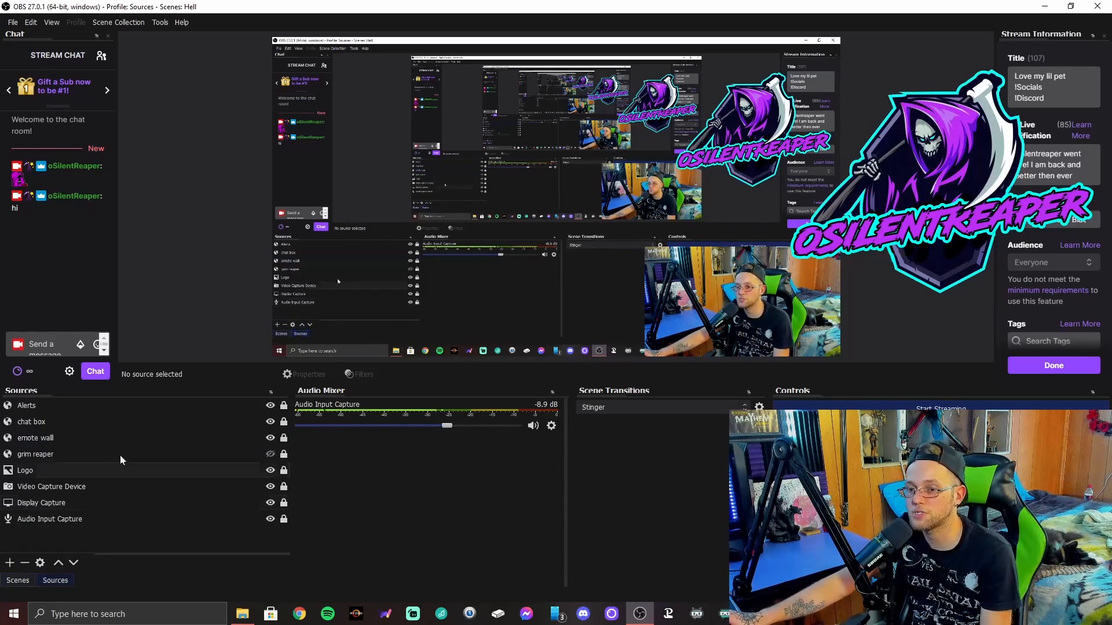
click(27, 503)
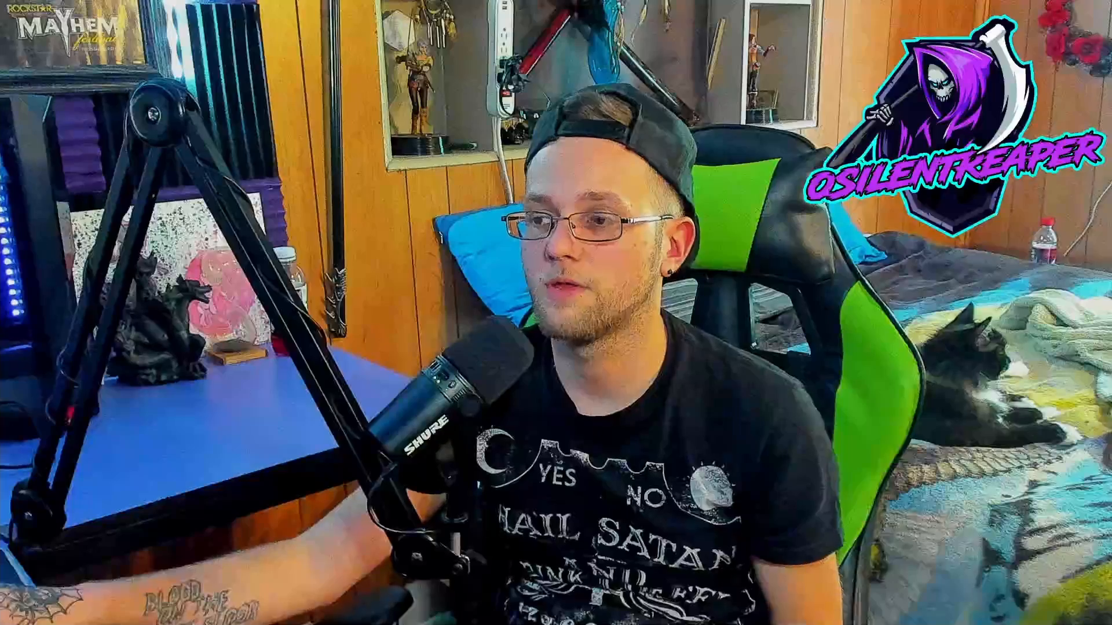